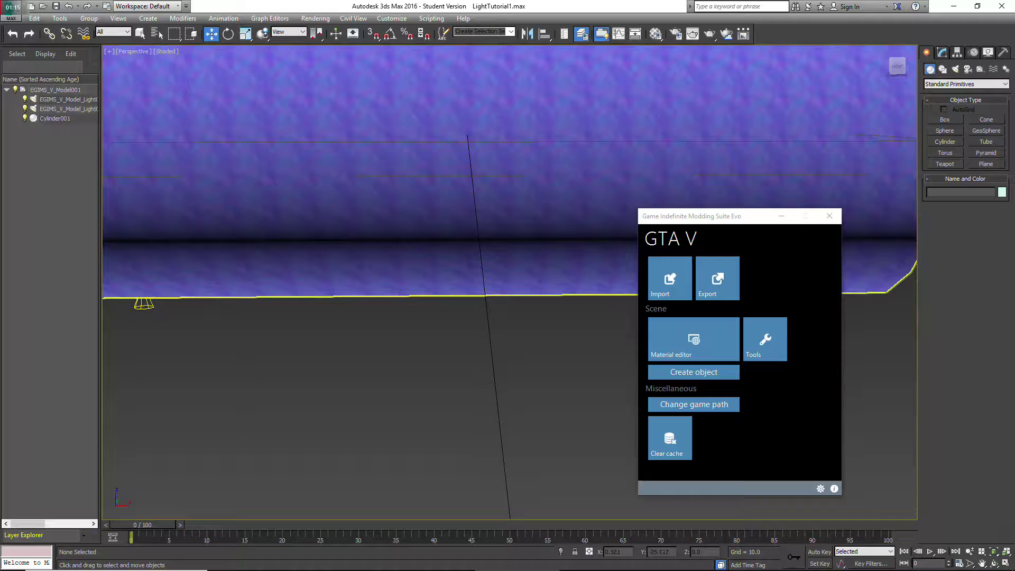
- Select the cylinder and convert its Material #46 to a GTA V material with the GIMS V material editor
scroll(636, 301, down, 10)
click(765, 355)
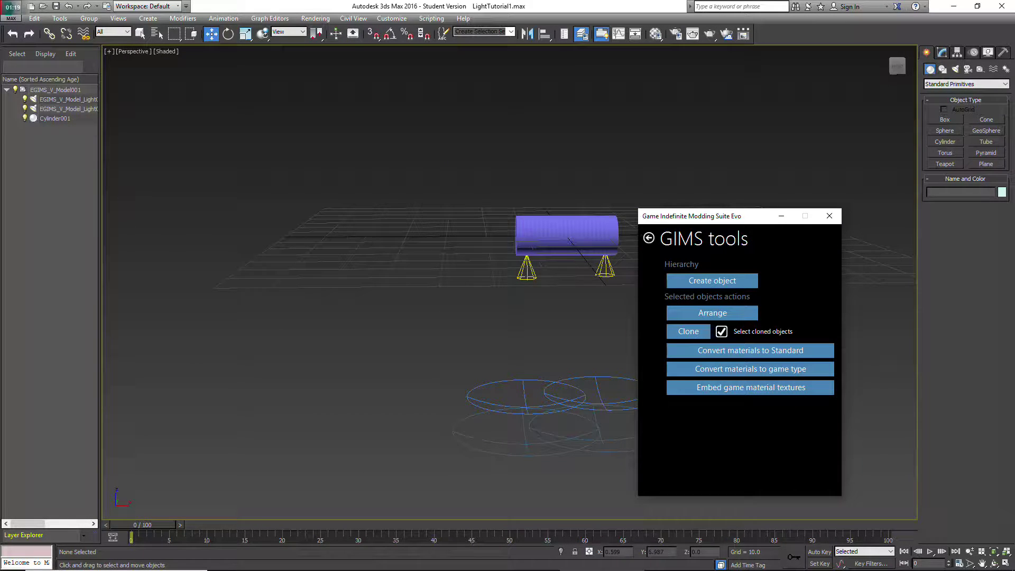
click(577, 235)
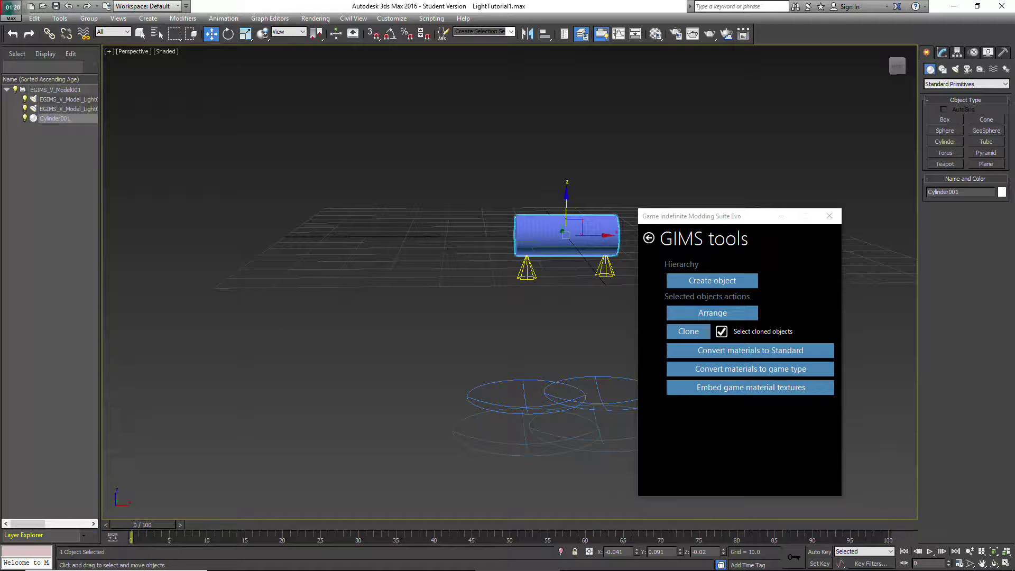
click(649, 238)
click(694, 339)
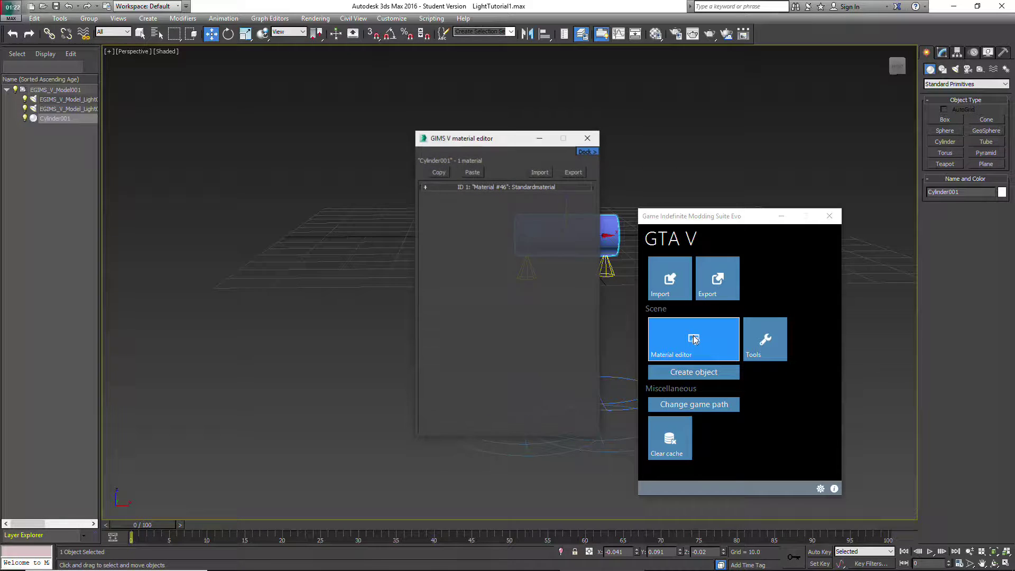
click(425, 188)
click(475, 222)
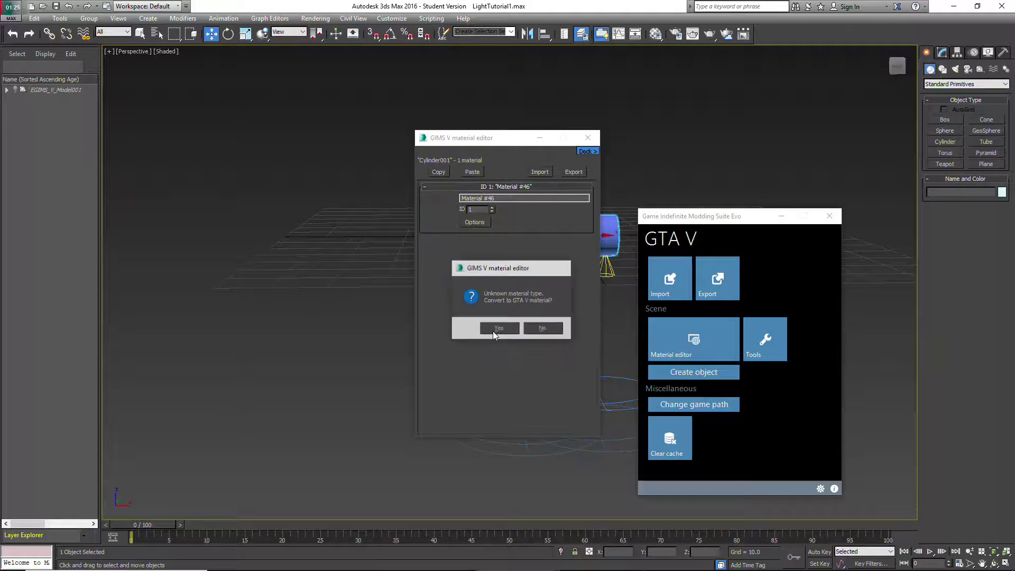
click(494, 330)
right_click(494, 332)
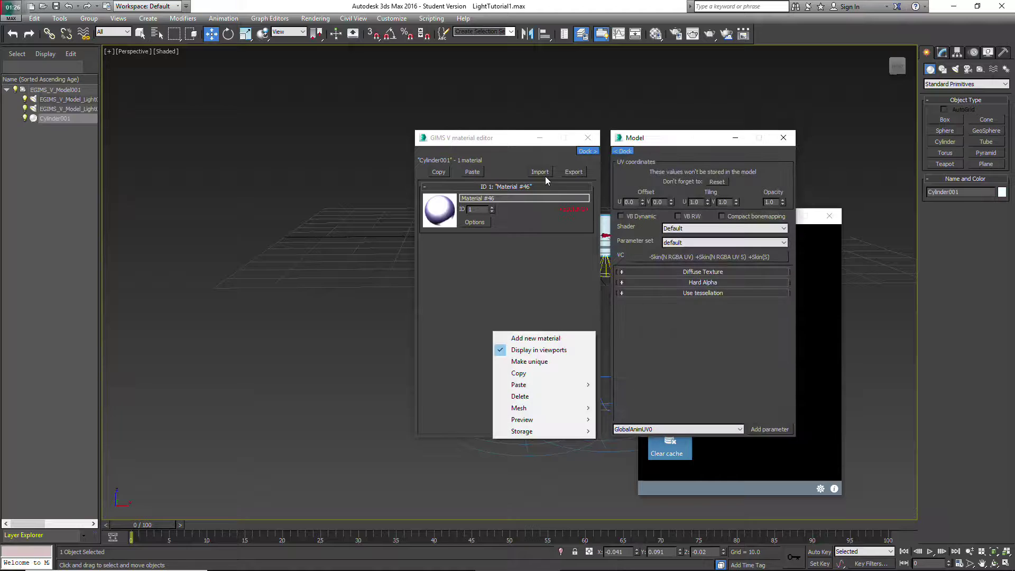
click(590, 139)
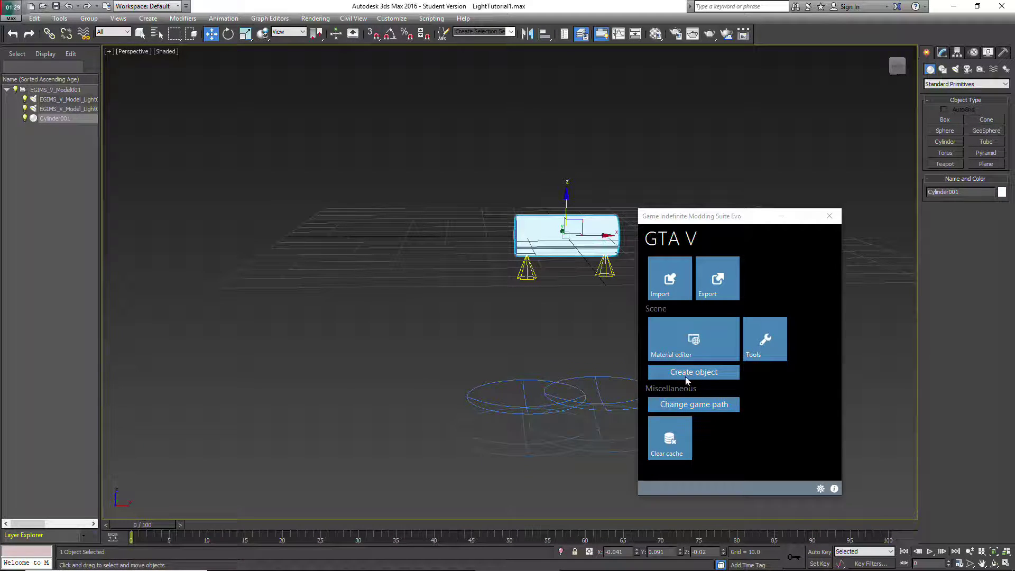
- Embed the game material textures of the selected cylinder using the GIMS tools, leaving nothing selected
click(765, 340)
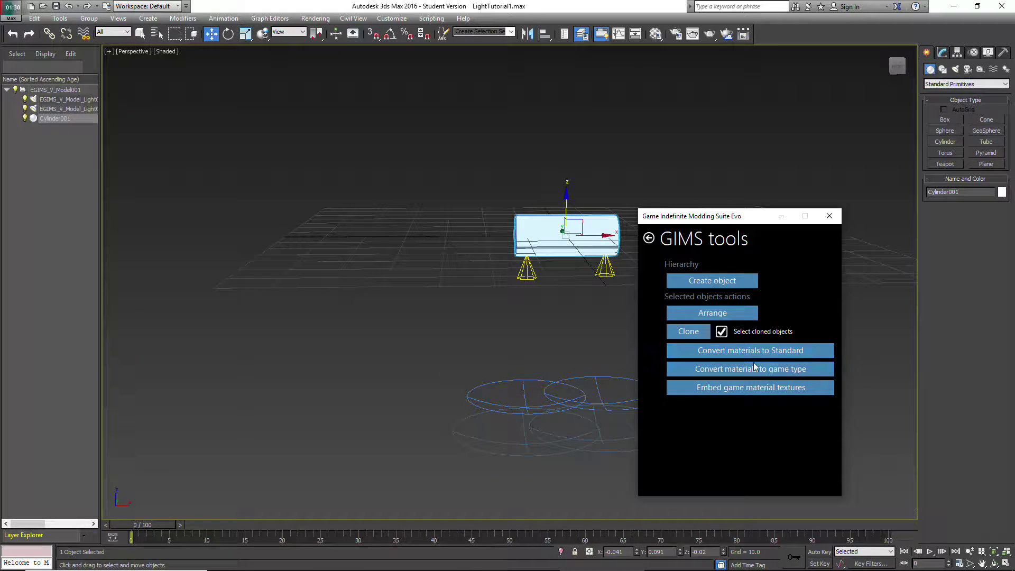
click(755, 392)
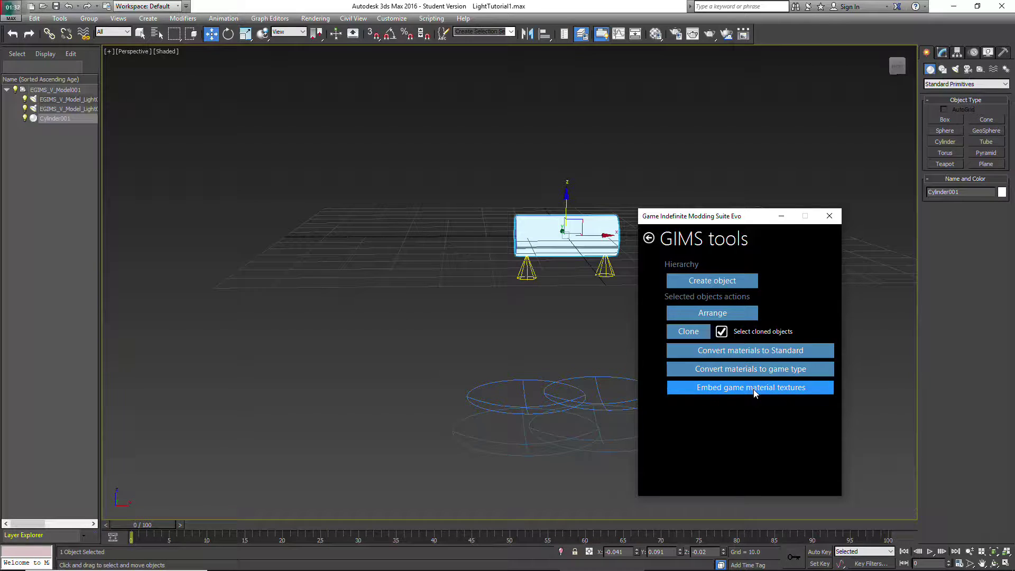
click(649, 238)
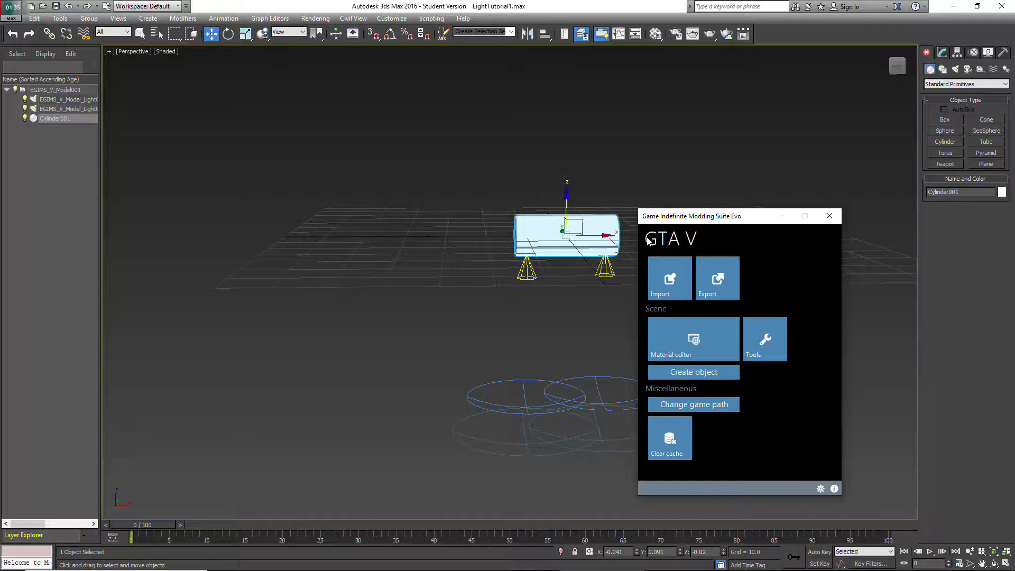
click(589, 323)
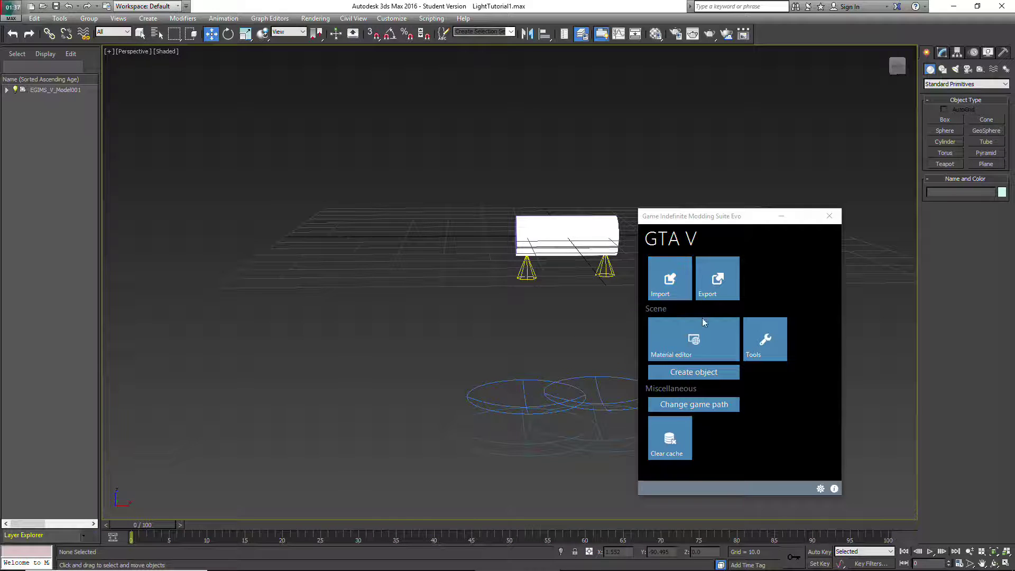
click(718, 286)
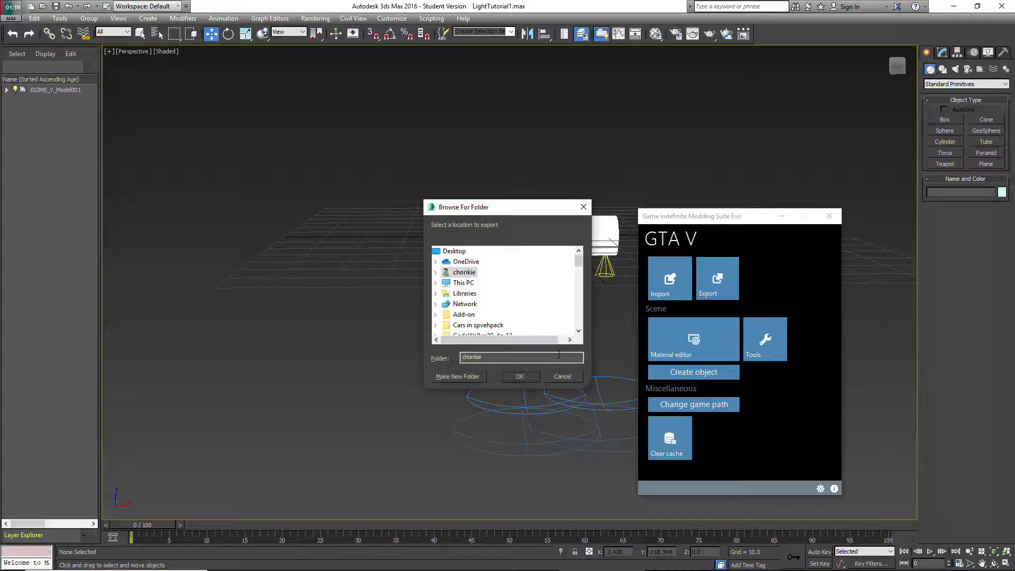
scroll(467, 300, down, 5)
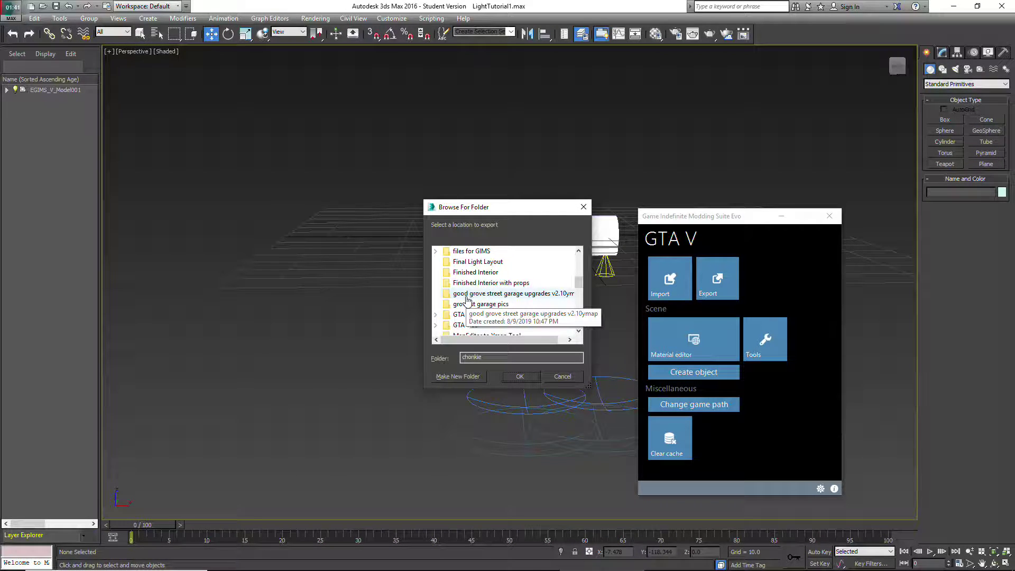
double_click(472, 250)
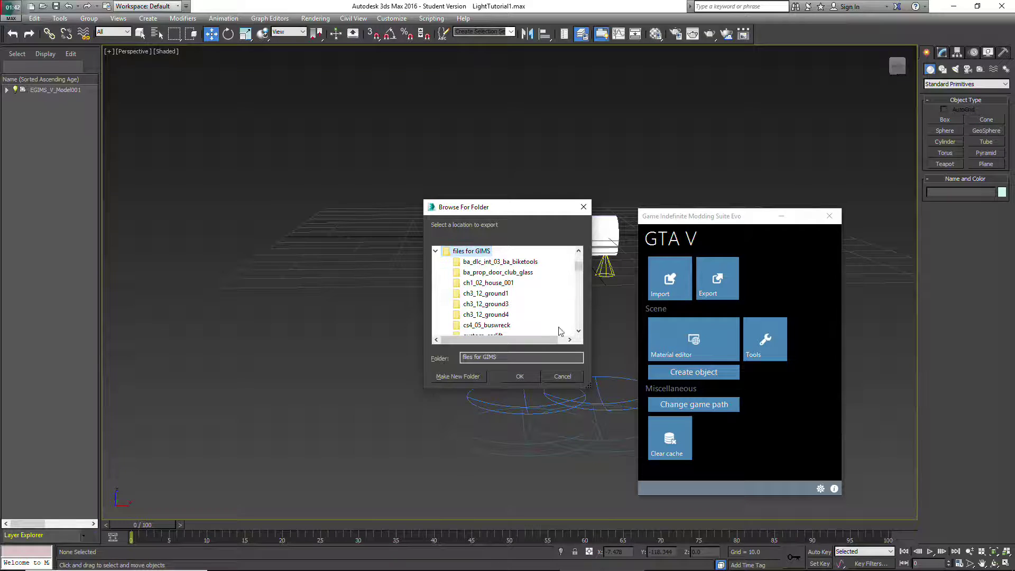
click(519, 376)
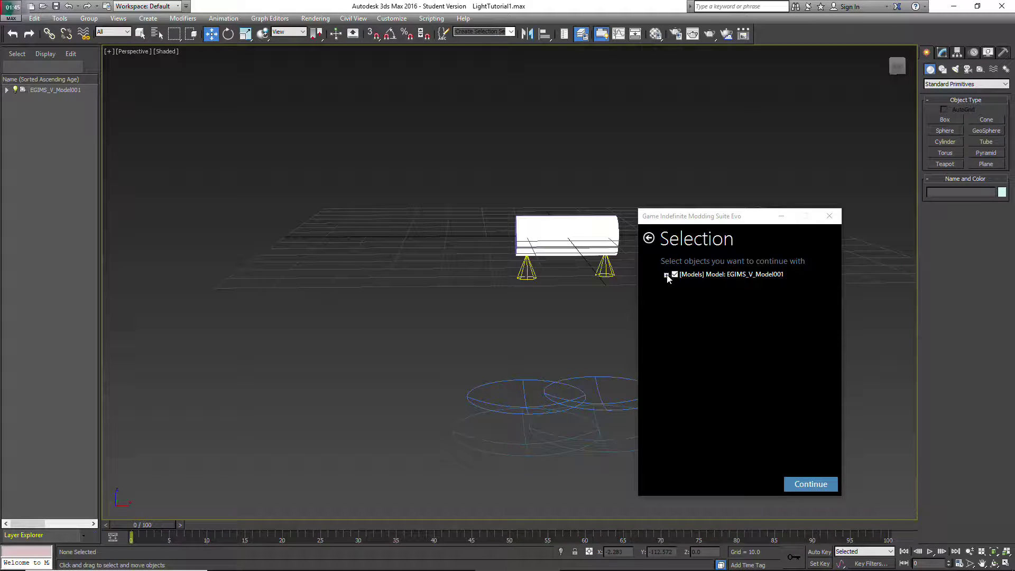
click(666, 275)
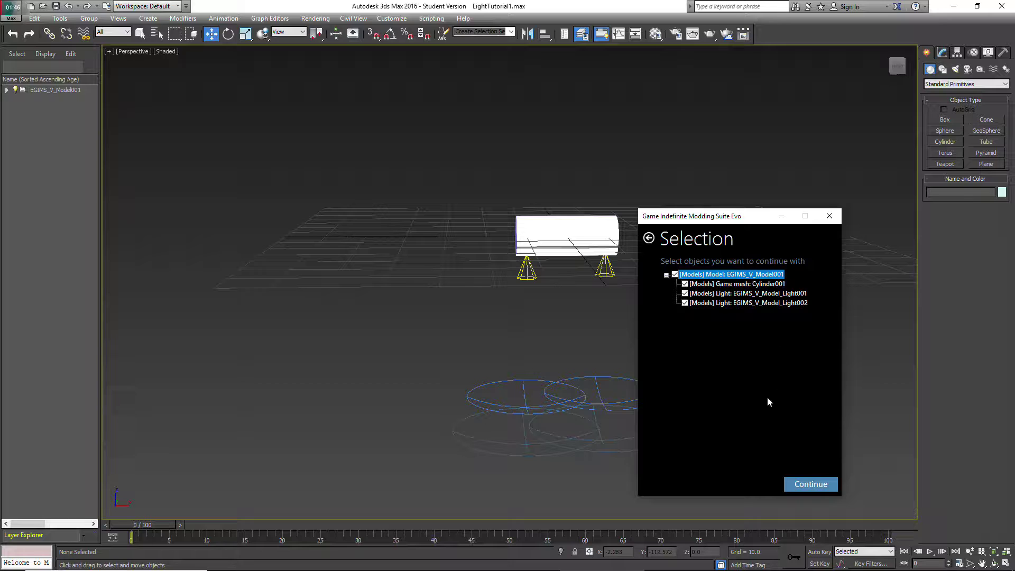
click(801, 489)
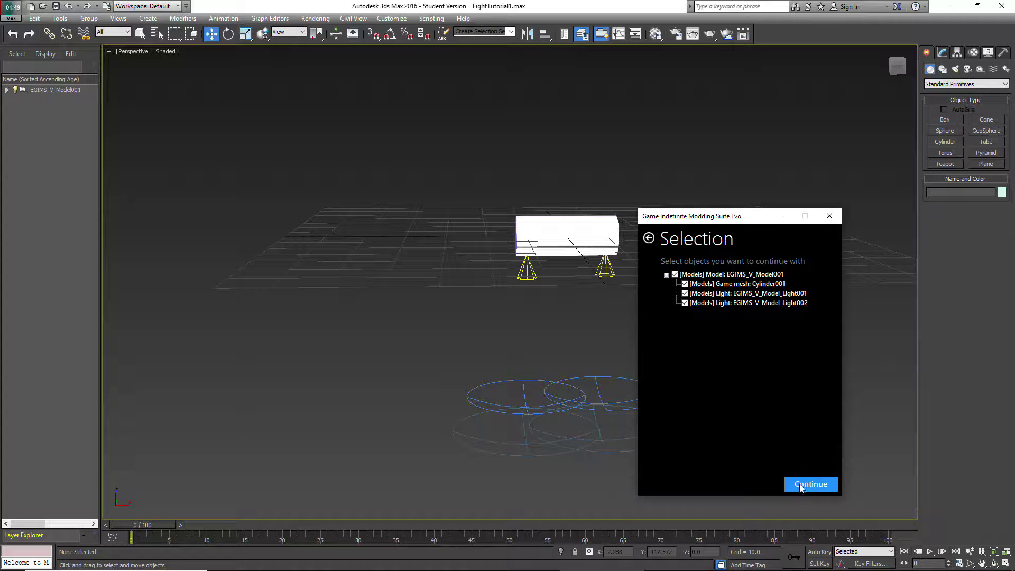
click(650, 239)
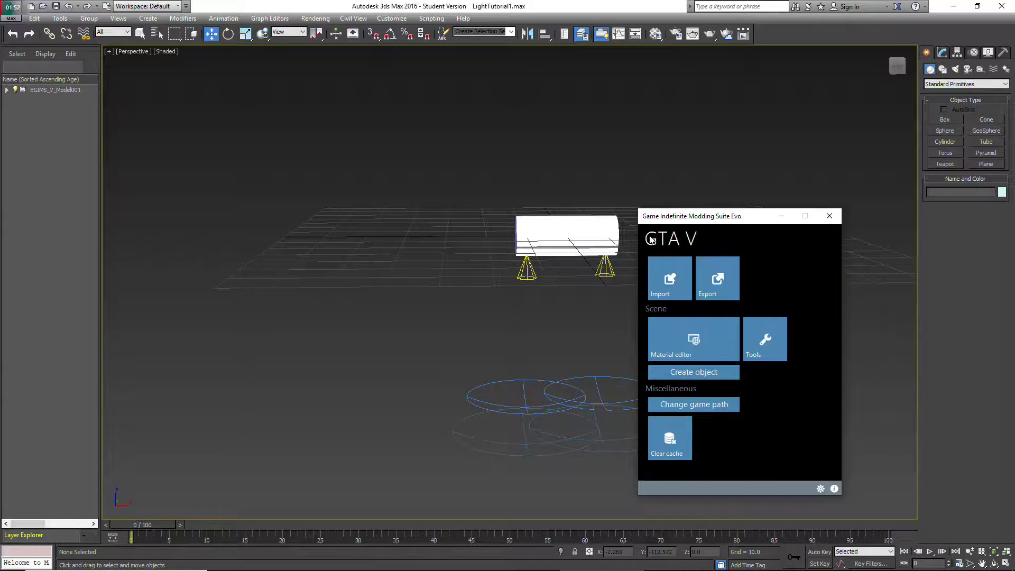
- Rename the top-level model in the scene hierarchy to custom_light_tutorial_1
click(7, 90)
click(54, 91)
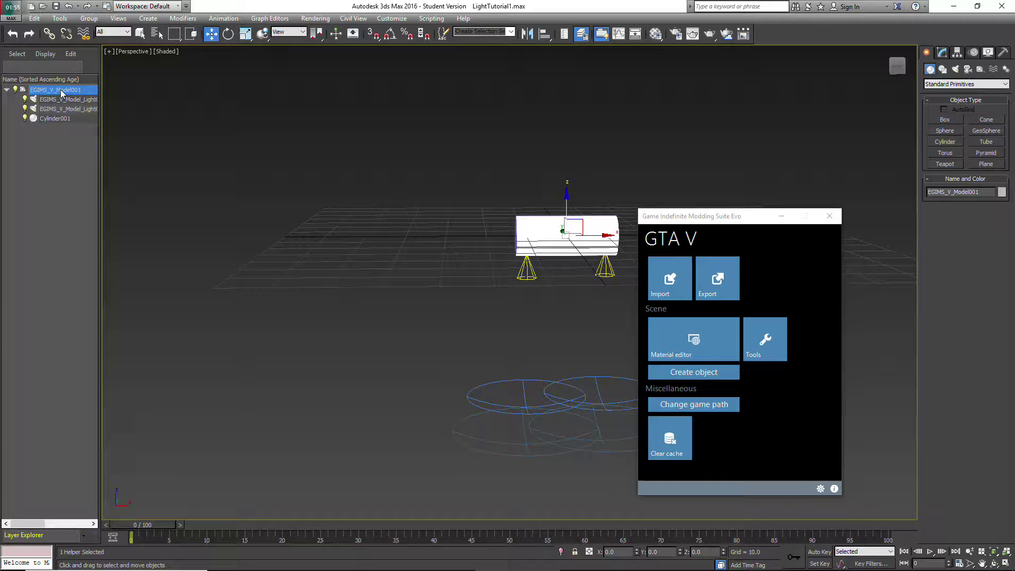
click(61, 90)
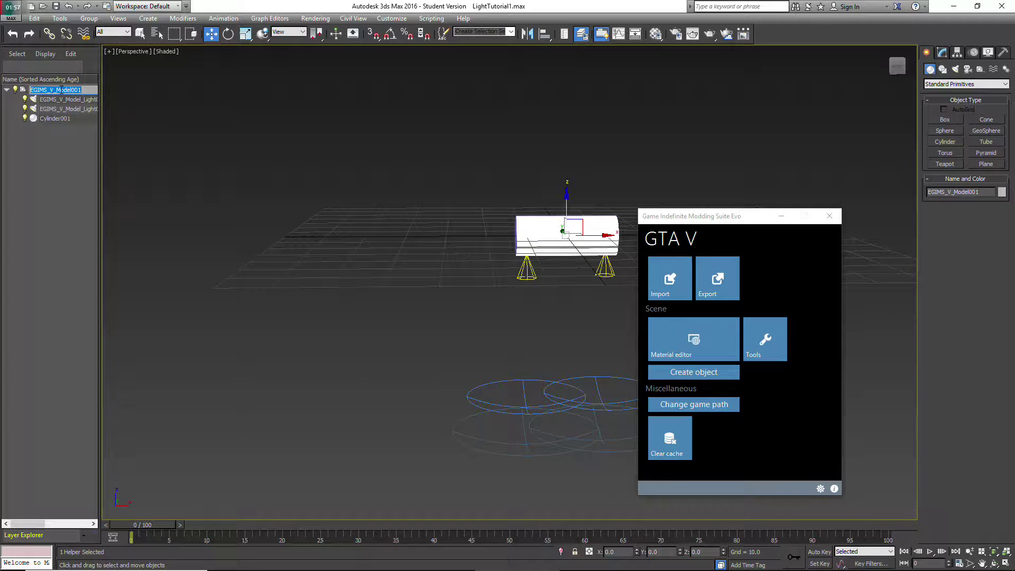
text(Ext)
click(60, 178)
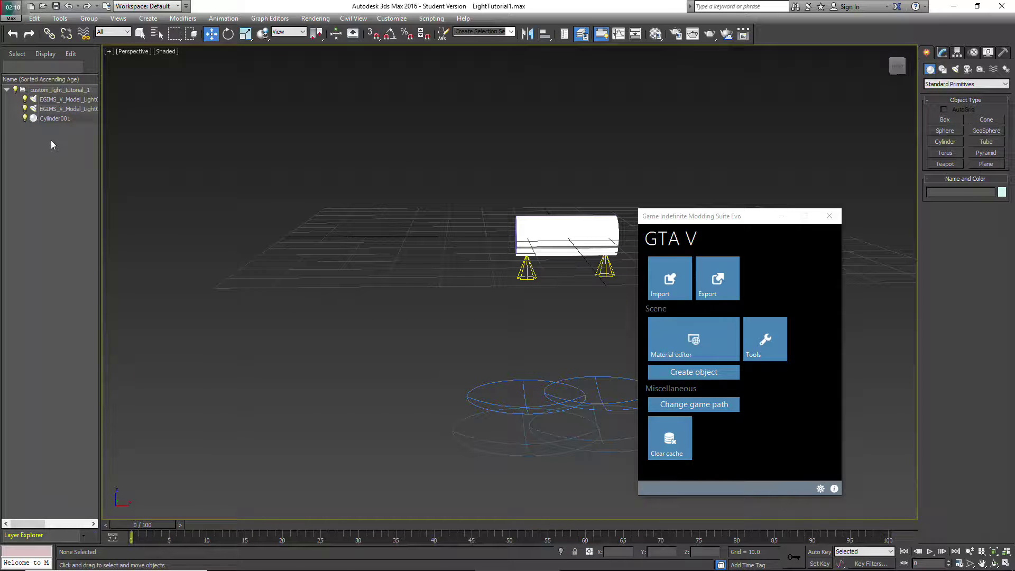
- Copy the top-level model's name, custom_light_tutorial_1, and apply it to the Cylinder001 mesh
click(59, 91)
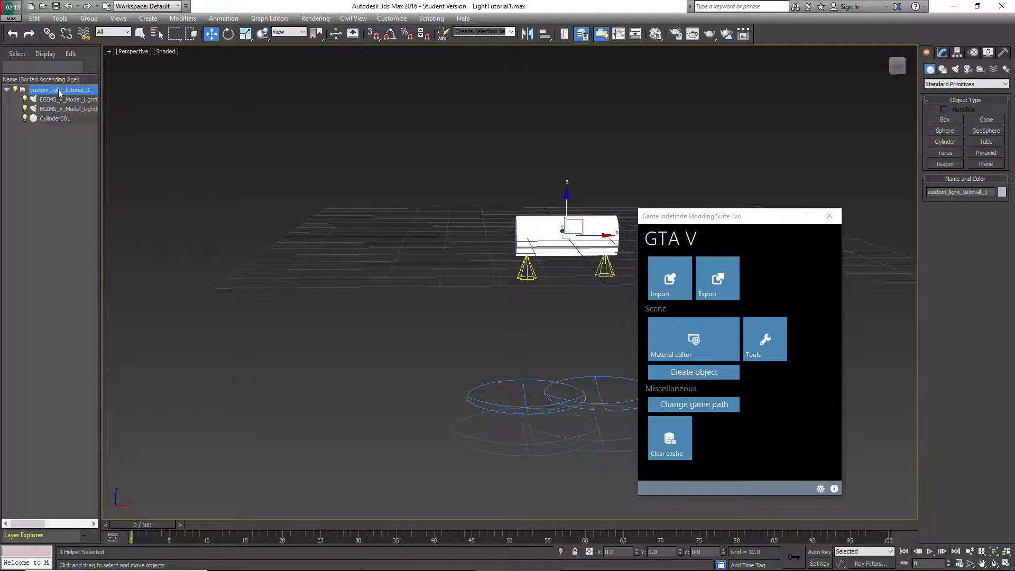
right_click(59, 93)
key(Escape)
right_click(58, 94)
click(59, 134)
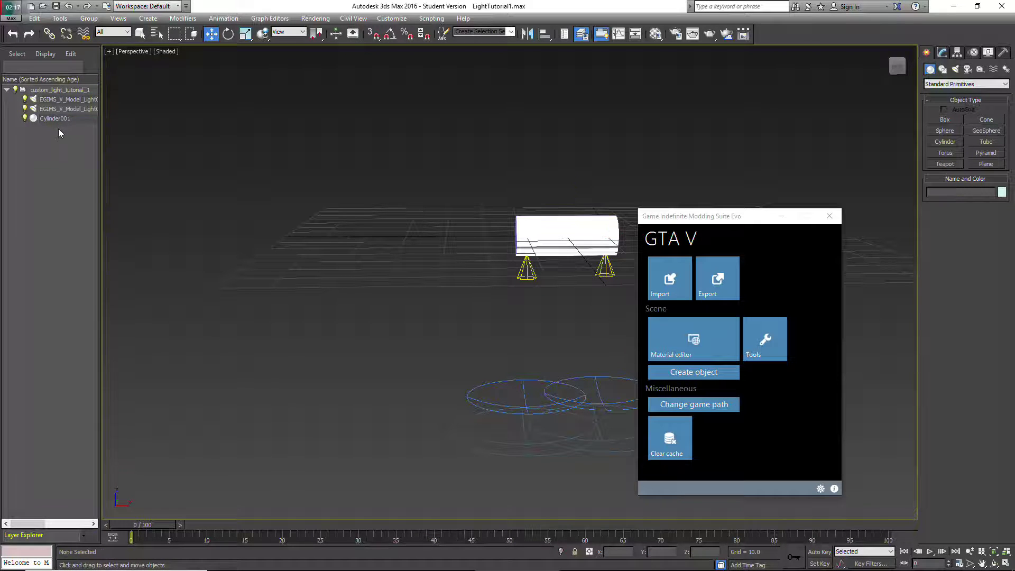
click(55, 119)
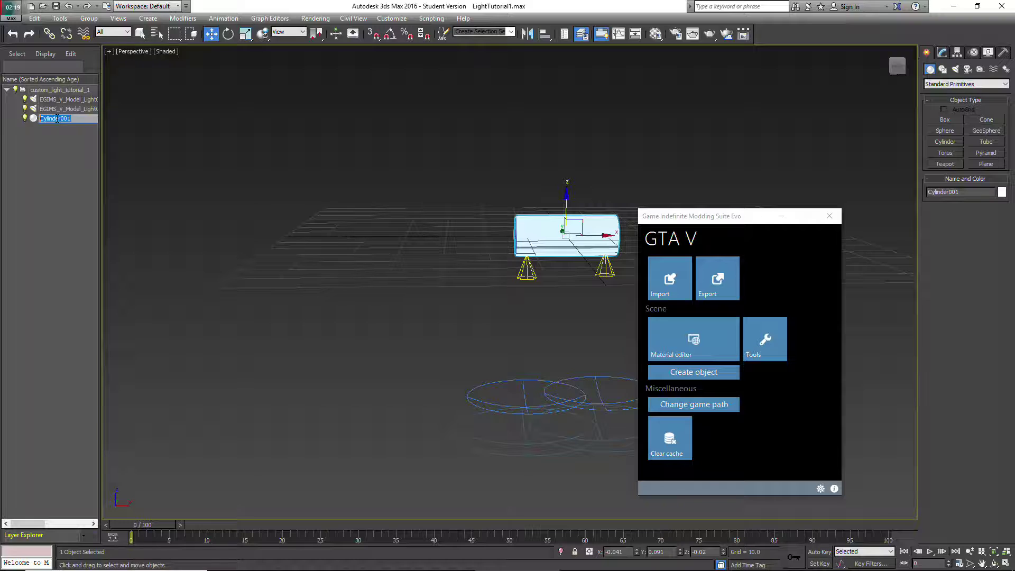
right_click(57, 122)
click(78, 163)
click(65, 160)
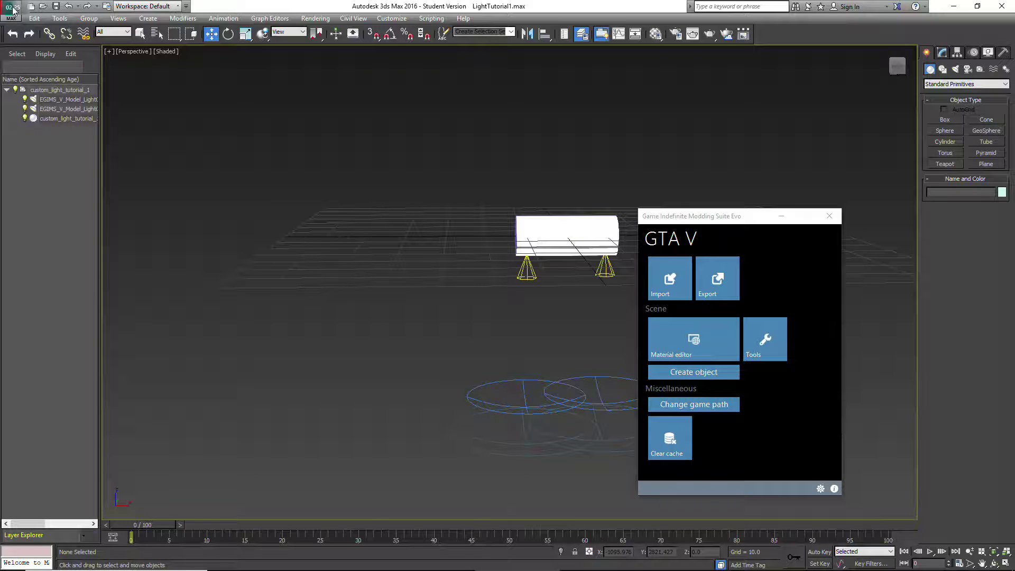
- Export the custom_light_tutorial_1 model with GIMS Evo to the files for GIMS folder
click(716, 281)
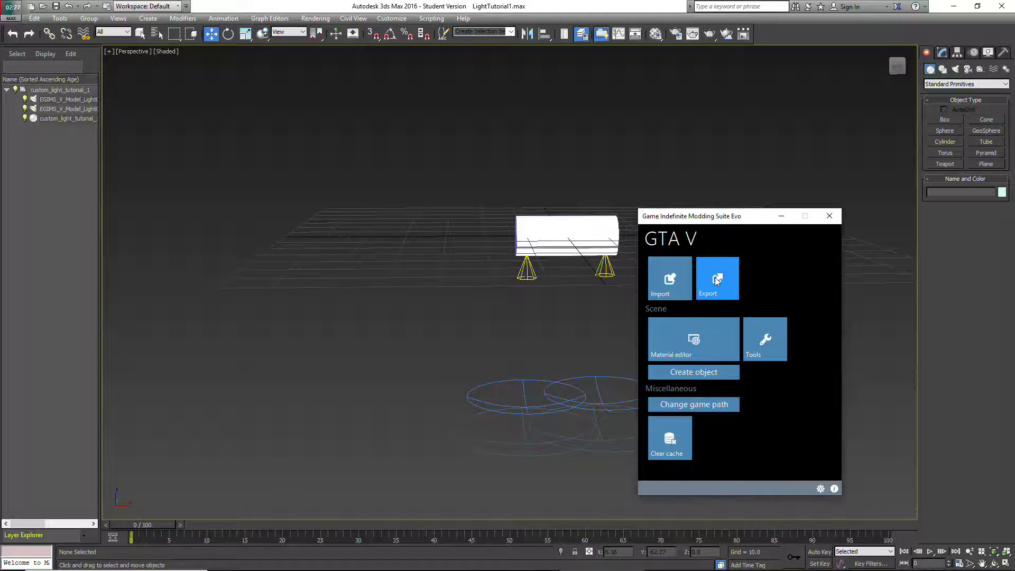
click(526, 376)
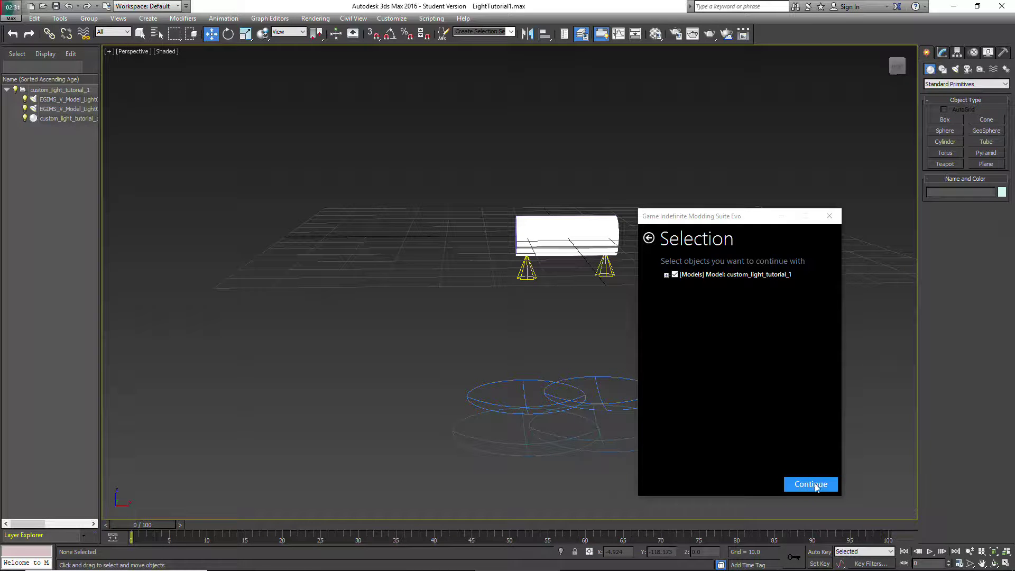
click(812, 485)
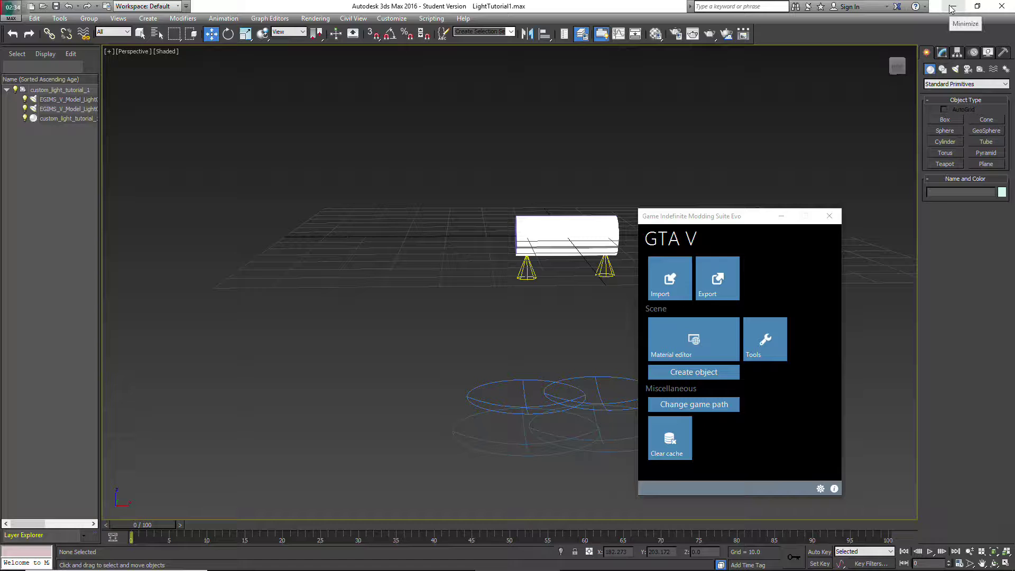
- Start the Ytyp script from the GTA V Map Scripts and add archetypes for the whole custom_light_tutorial_1 hierarchy
click(1003, 51)
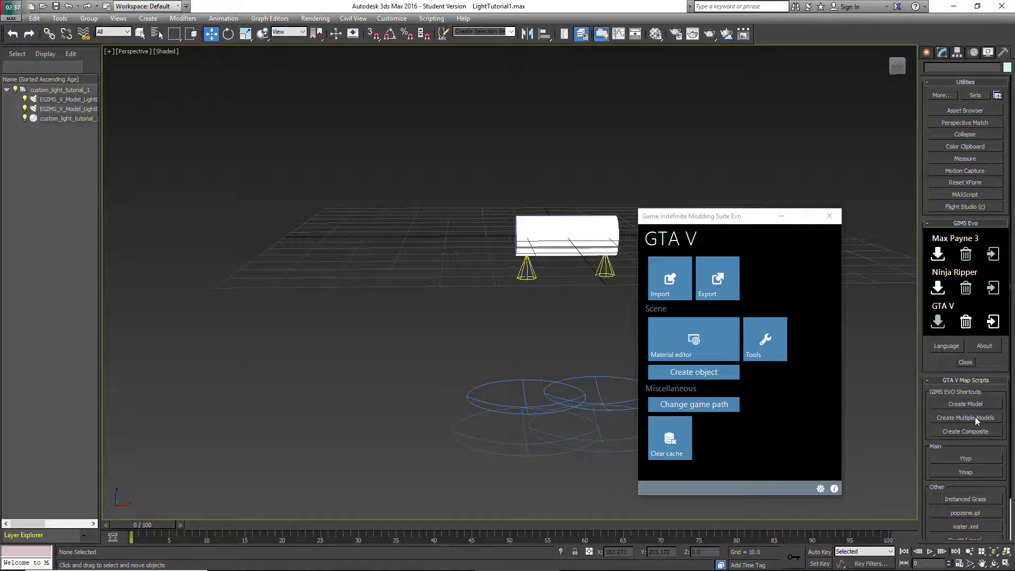
click(971, 459)
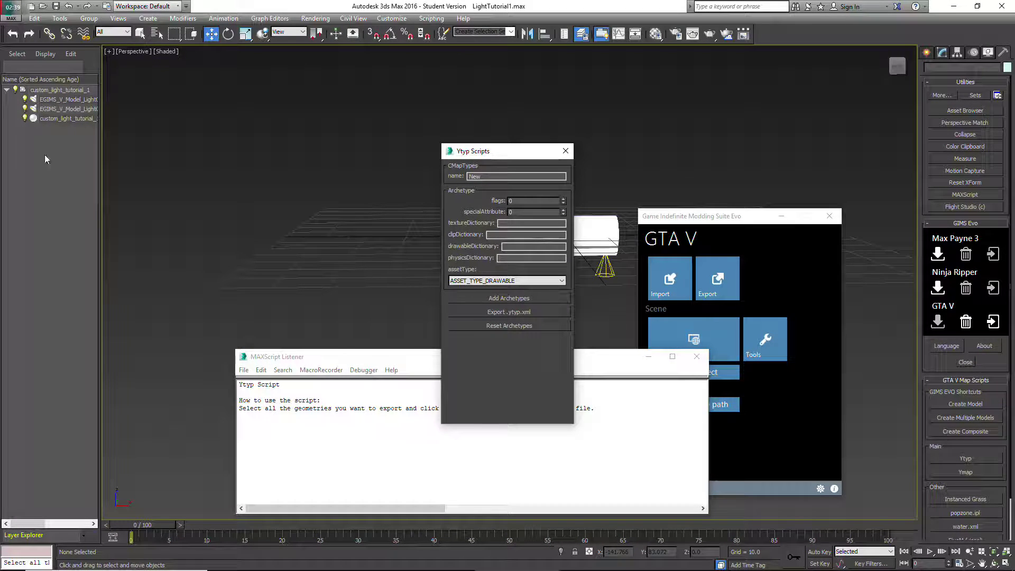
double_click(62, 93)
click(535, 299)
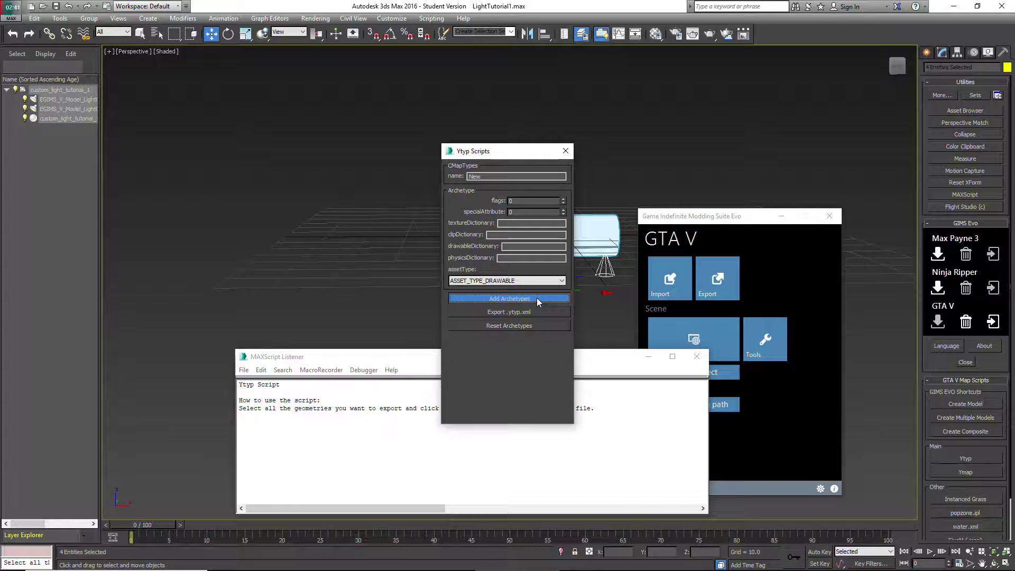
- Export the archetypes to the Desktop as customlighttutorialNew.ytyp.xml
click(532, 312)
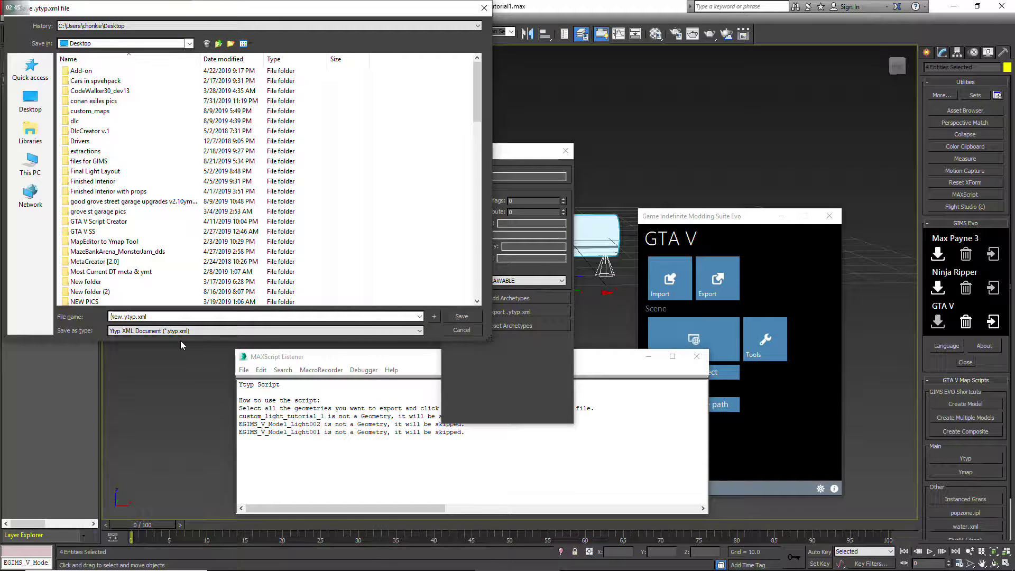
text(customlighttutorial)
click(459, 317)
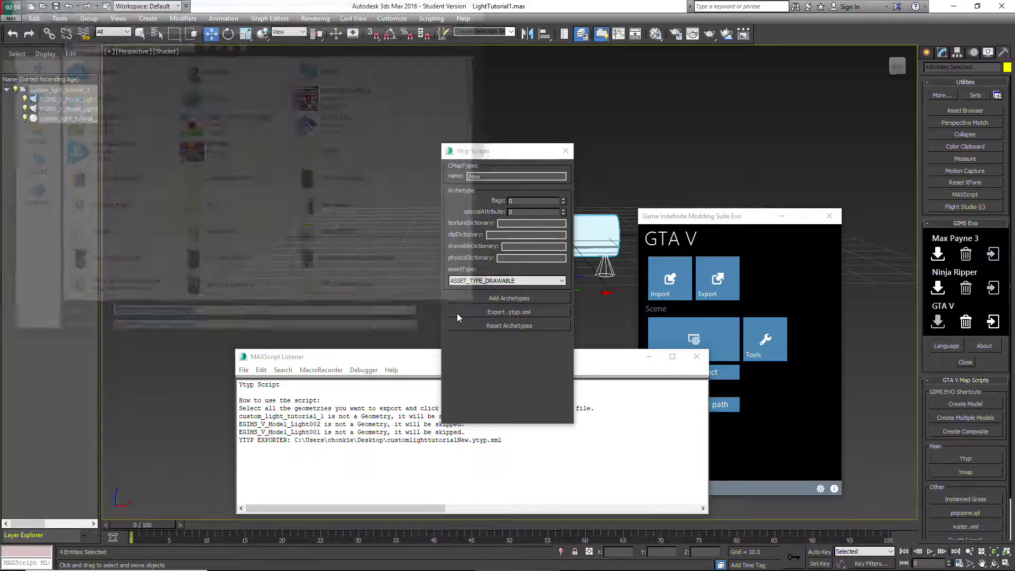
- Minimize 3ds Max, open the files for GIMS folder from the desktop, and switch to OpenIV
click(955, 8)
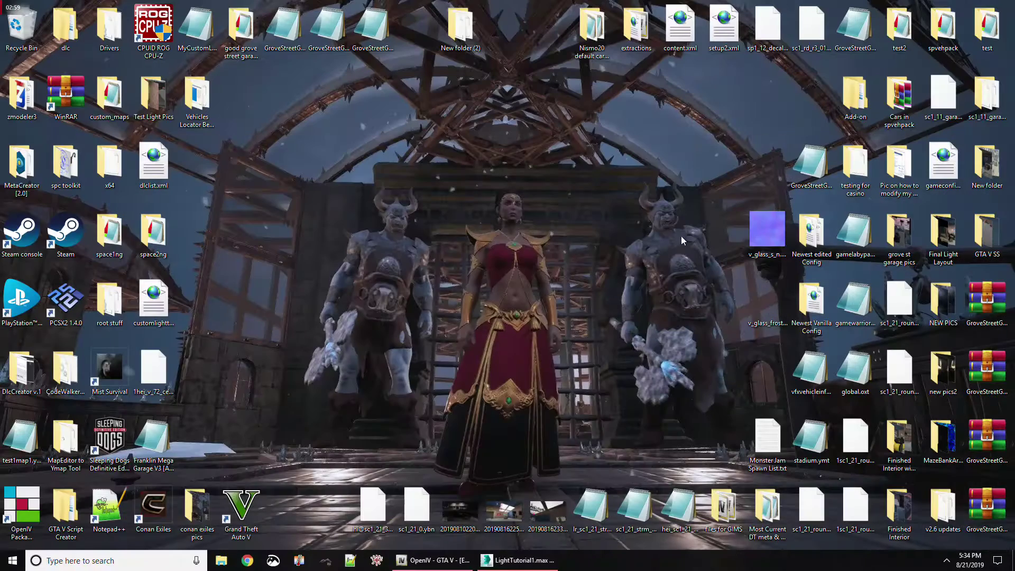
double_click(723, 508)
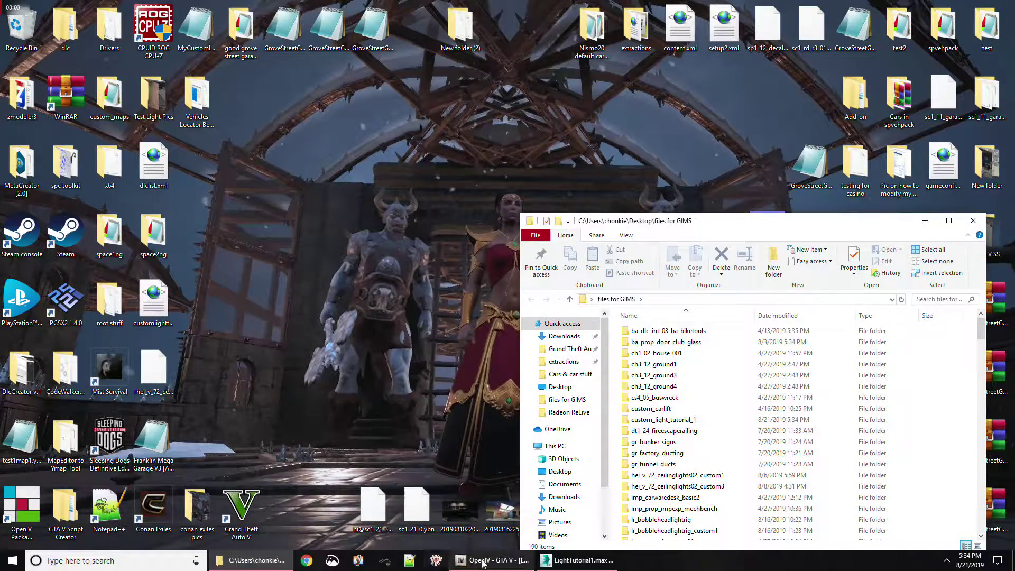
click(492, 560)
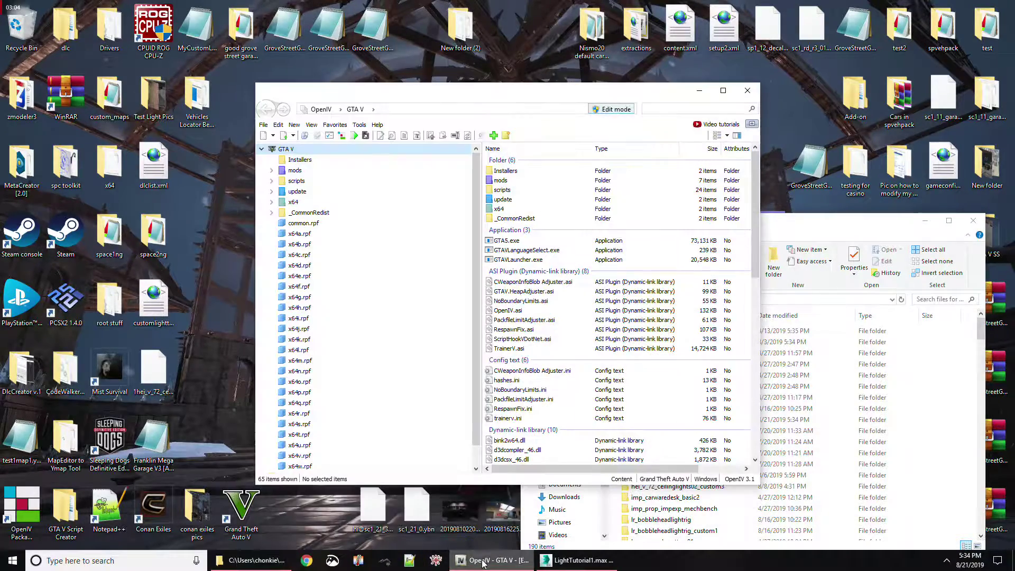
- Browse the mods folder to x64i.rpf > levels > gta5 > props > commercial and open v_garage.rpf
click(273, 171)
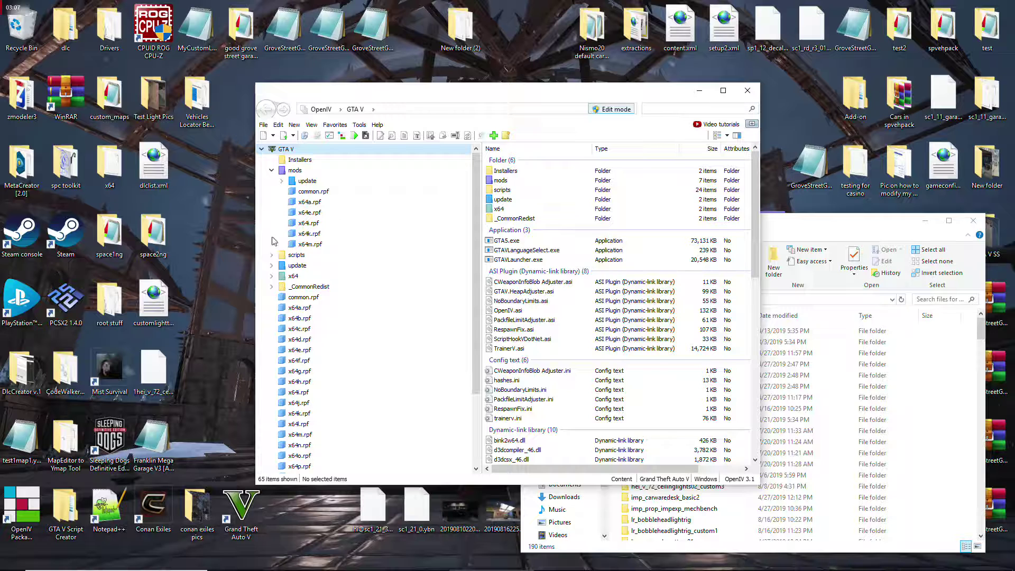
click(306, 224)
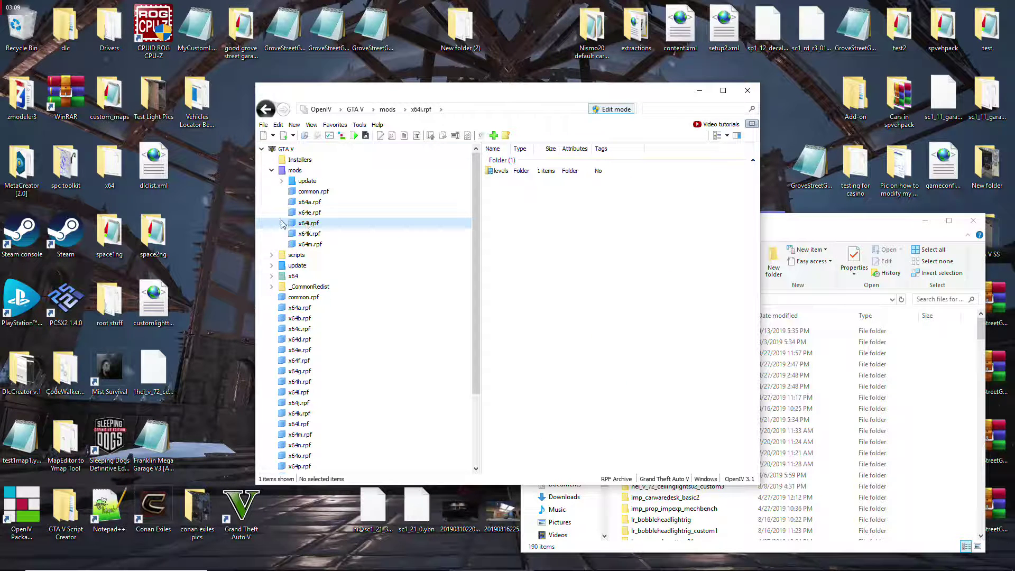
click(282, 223)
double_click(315, 233)
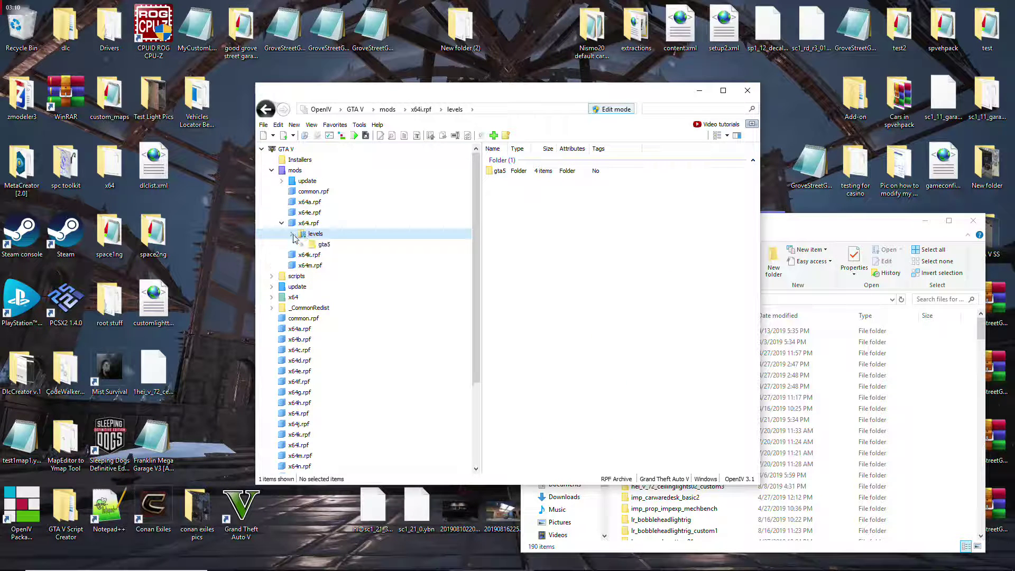
double_click(523, 174)
double_click(504, 181)
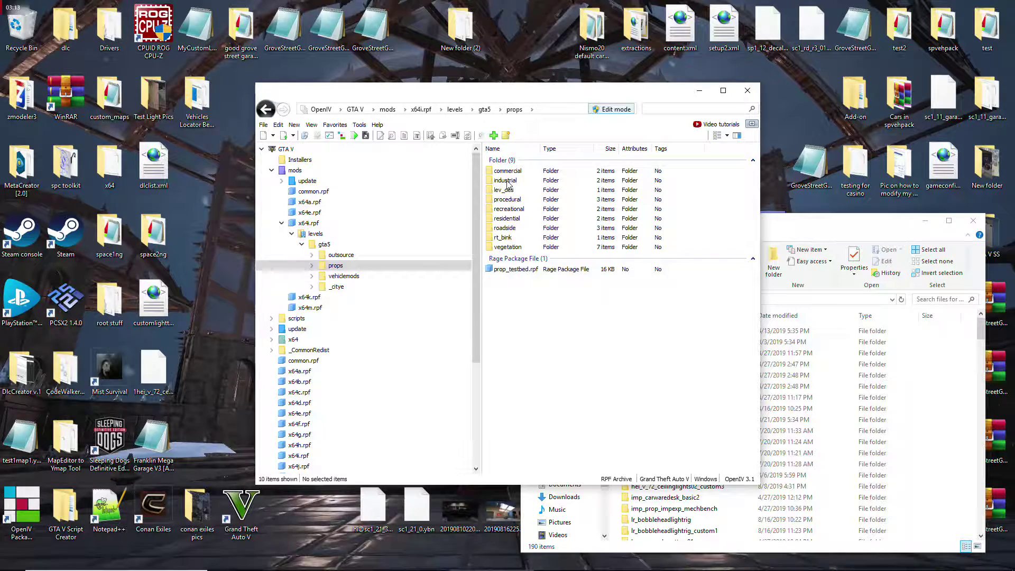
double_click(507, 171)
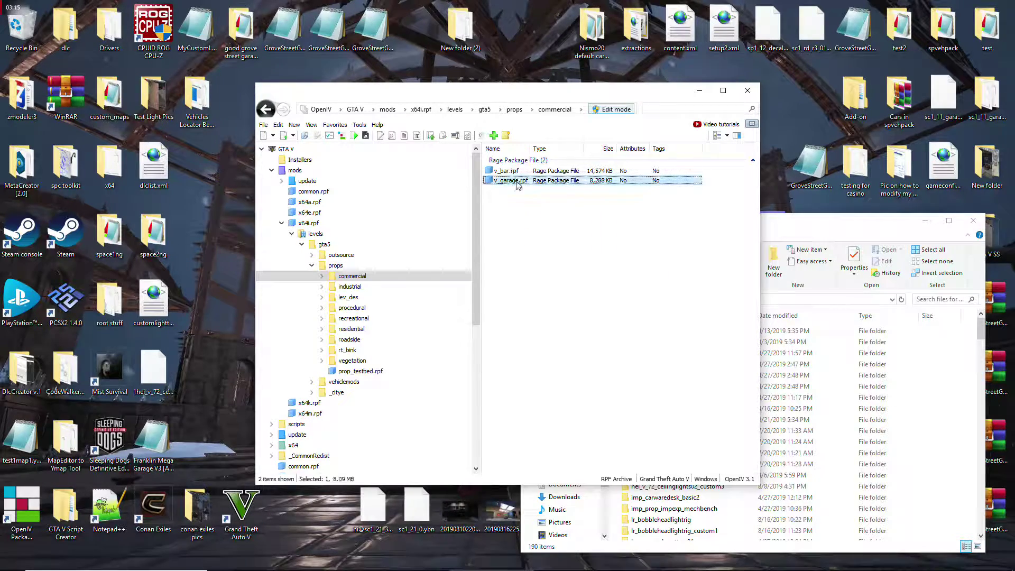
double_click(516, 185)
- Import custom_light_tutorial_1.odr from the files for GIMS folder into v_garage.rpf
click(841, 224)
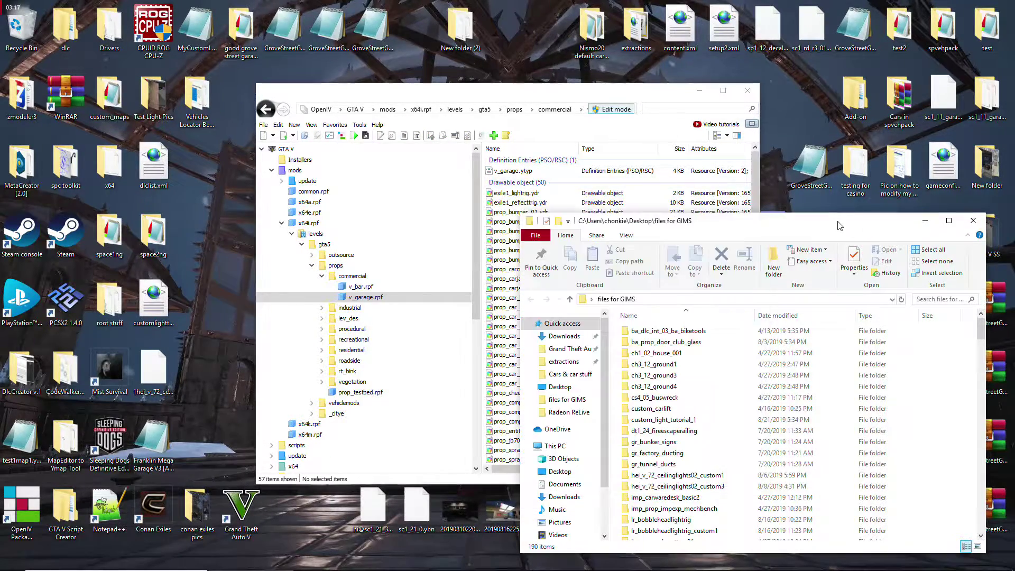
scroll(696, 402, down, 5)
scroll(696, 403, down, 10)
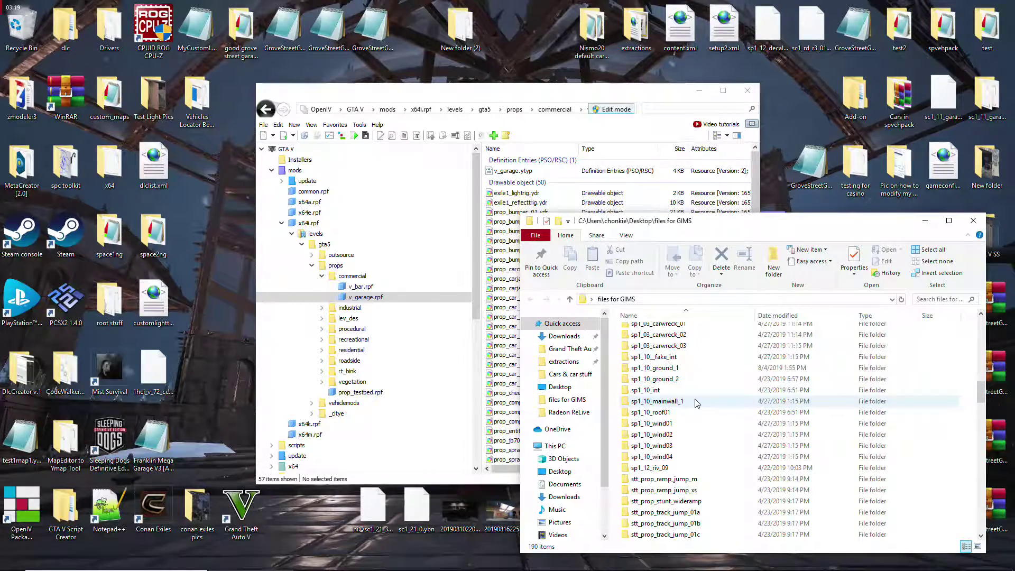
scroll(696, 403, down, 3)
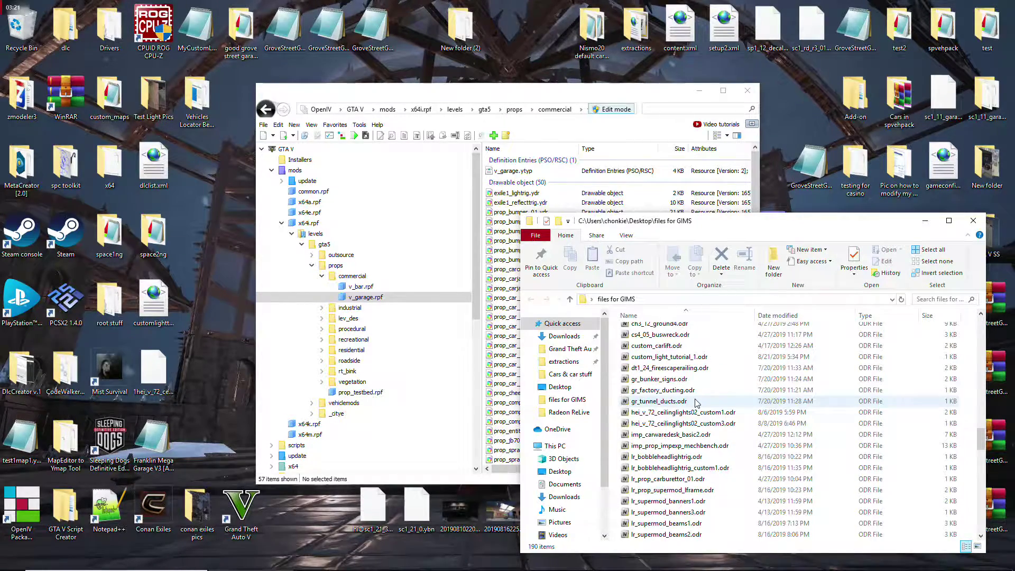
drag(693, 358, 505, 327)
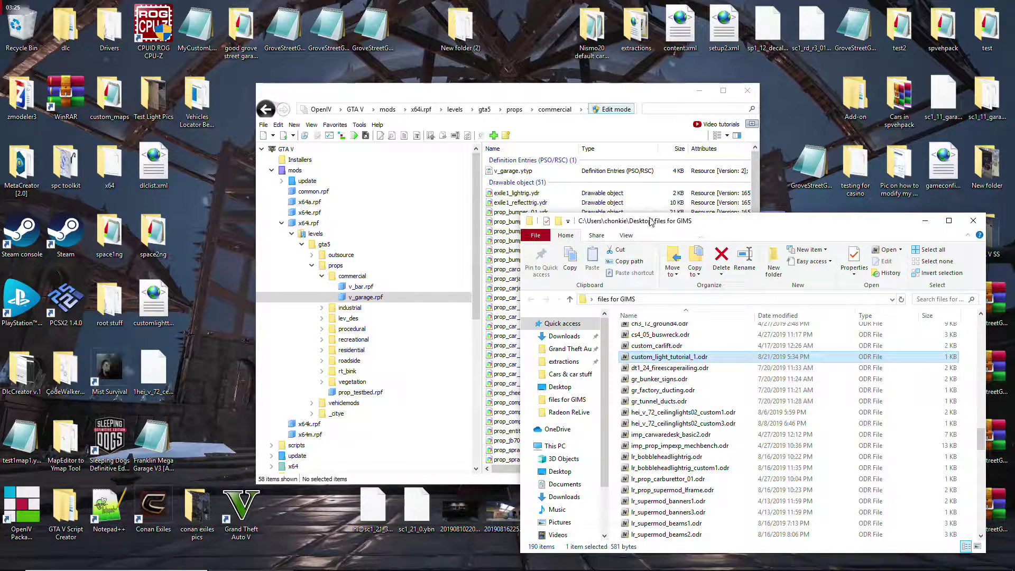
- Preview the imported custom_light_tutorial_1.ydr in the model viewer and close the viewer
click(509, 95)
scroll(595, 384, down, 5)
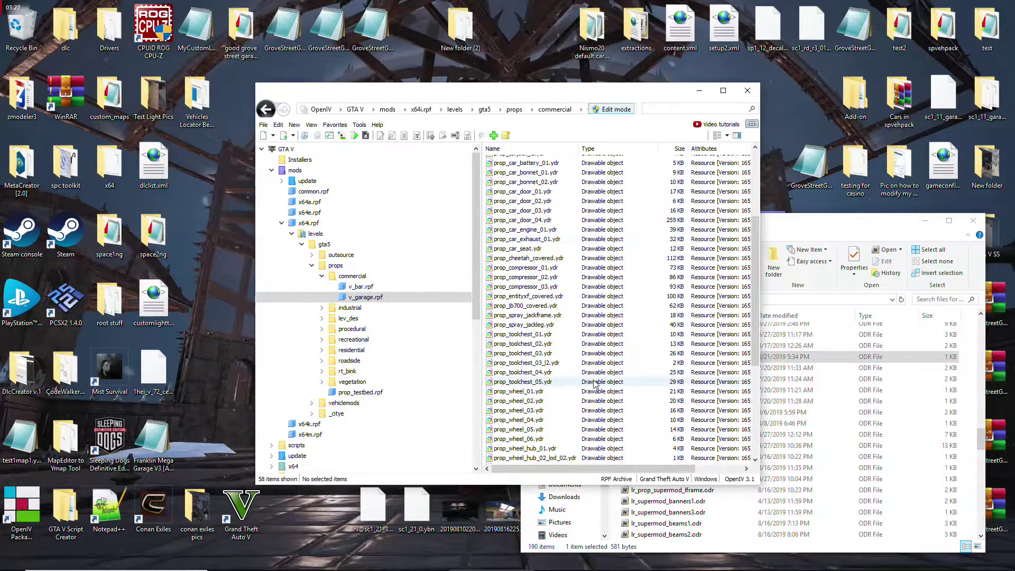
scroll(595, 383, down, 4)
click(535, 426)
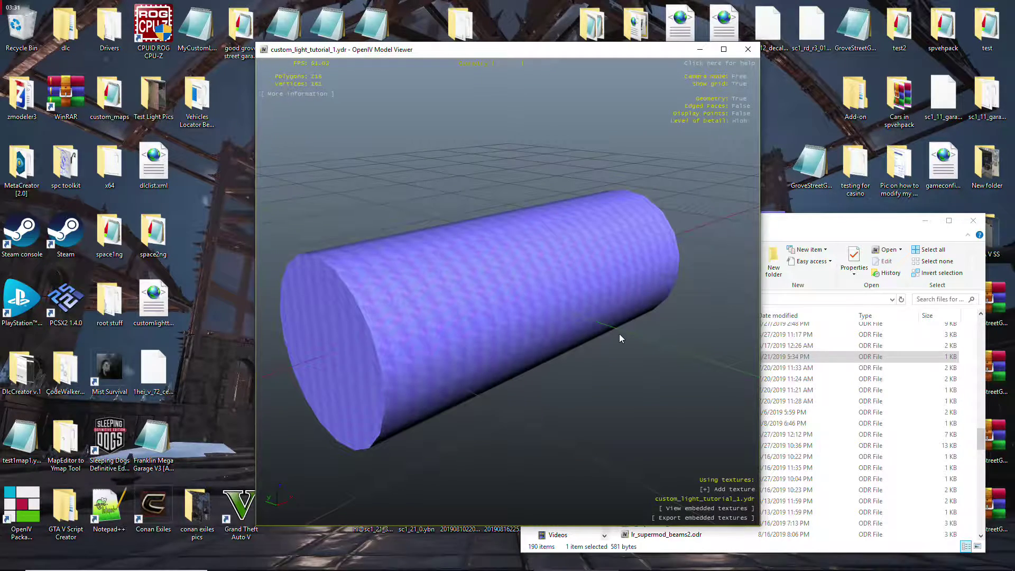
click(750, 49)
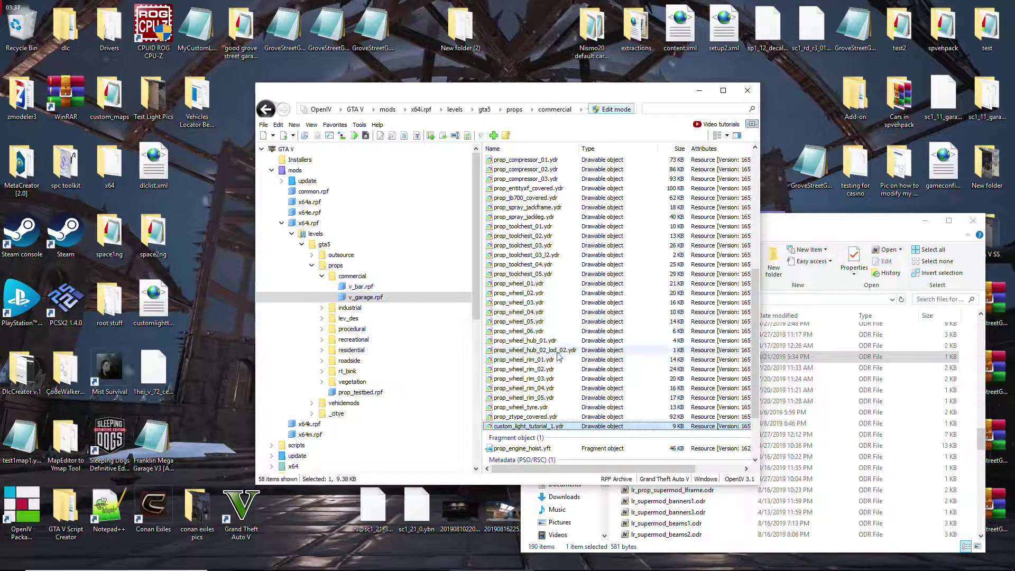
- Open v_garage.ytyp for editing and arrange the text editor beside the exported custom light ytyp XML
scroll(561, 359, up, 9)
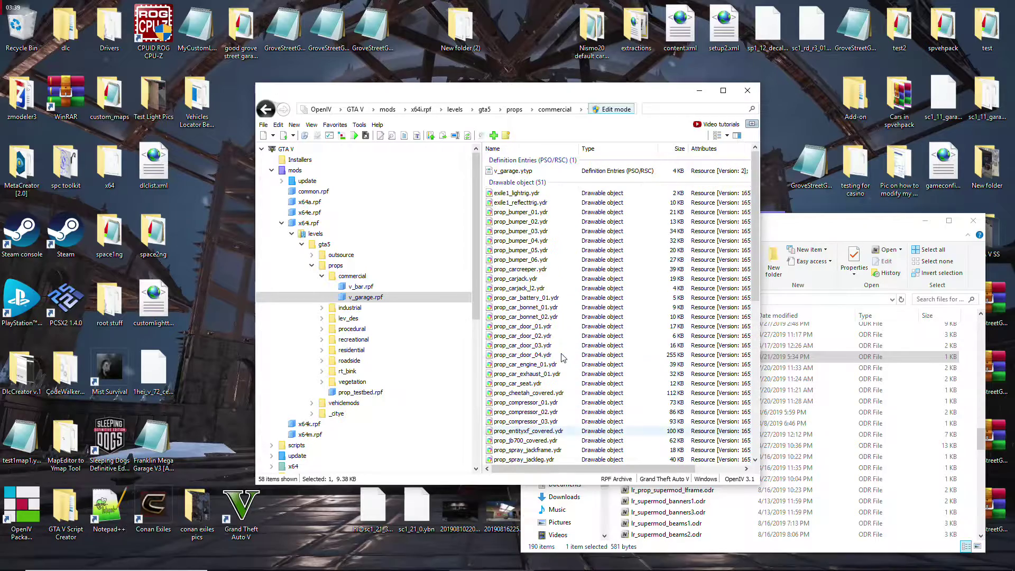
right_click(515, 171)
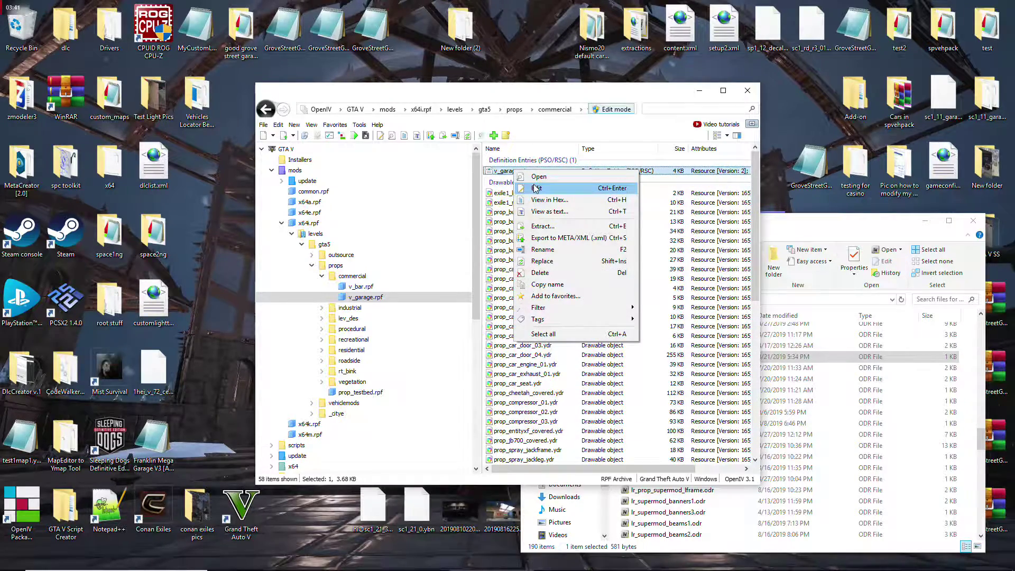
click(536, 189)
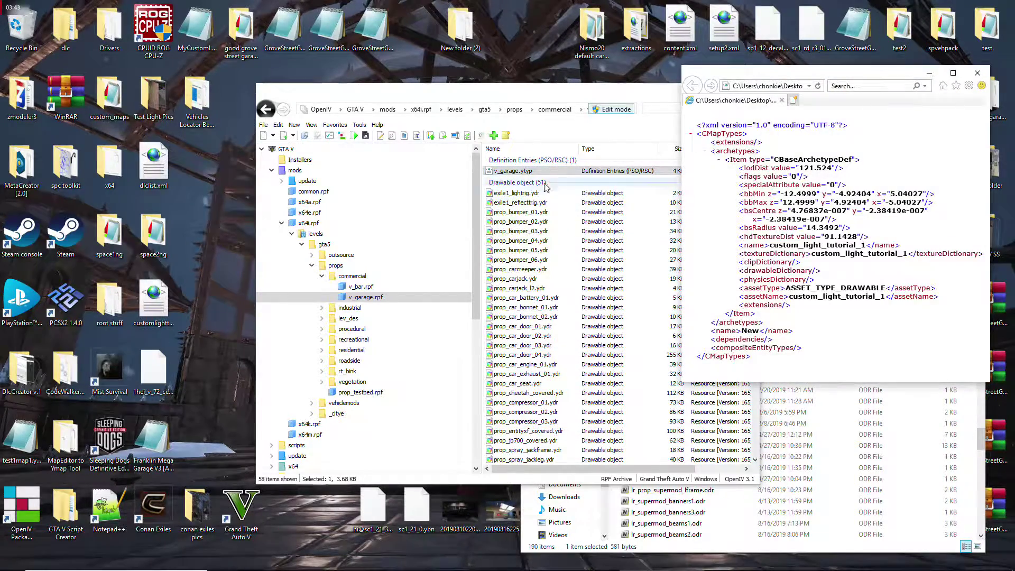
right_click(584, 171)
click(605, 188)
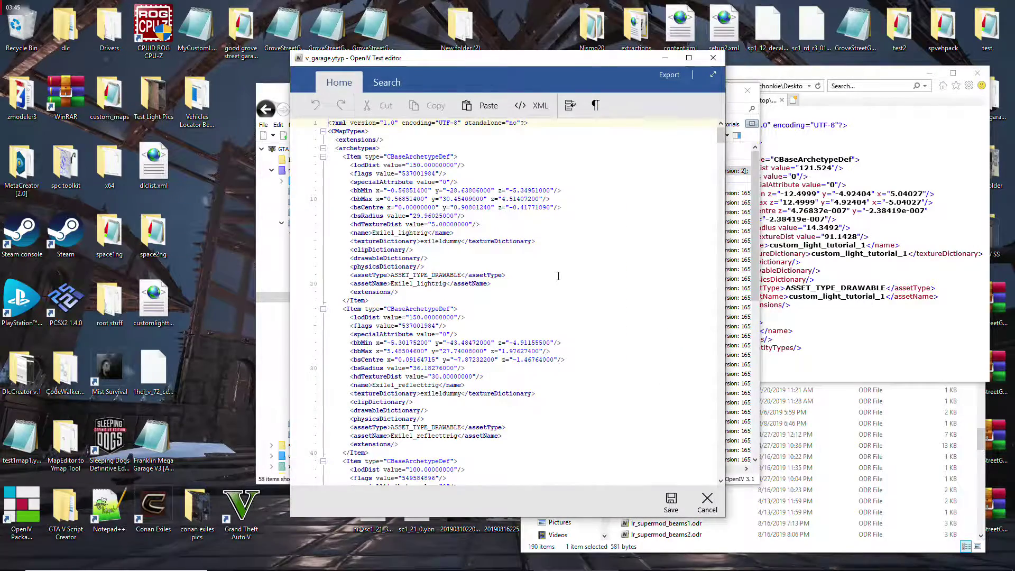
drag(527, 62, 413, 64)
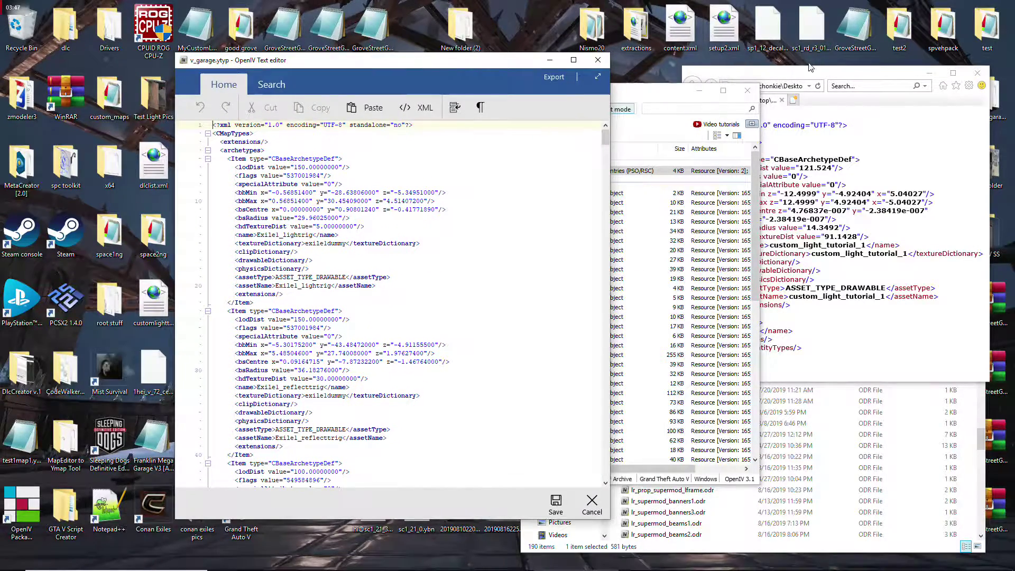
drag(812, 69, 749, 100)
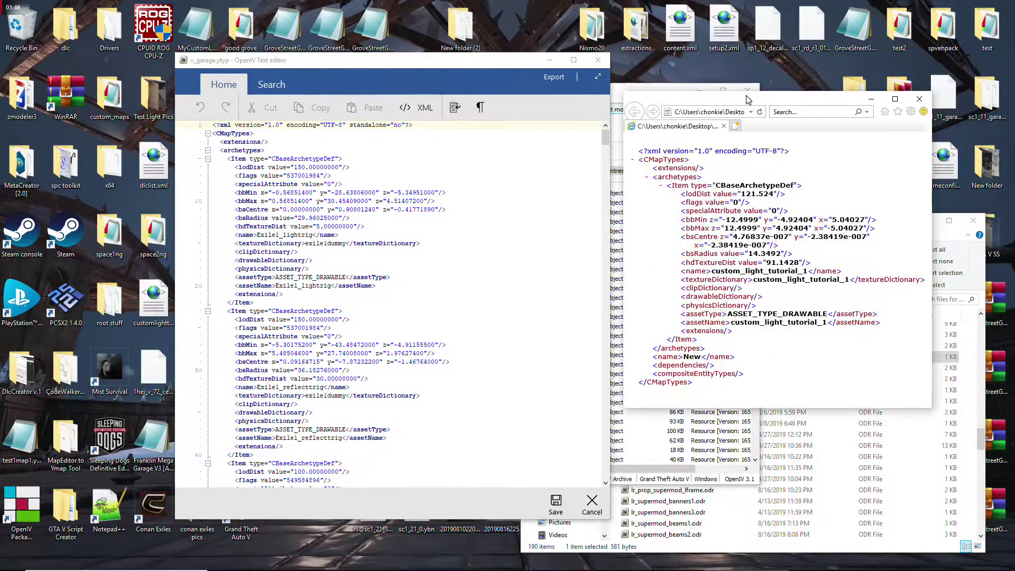
- Copy the complete CBaseArchetypeDef Item block from the exported XML and go to the end of v_garage.ytyp
drag(670, 193, 698, 341)
click(669, 194)
right_click(714, 271)
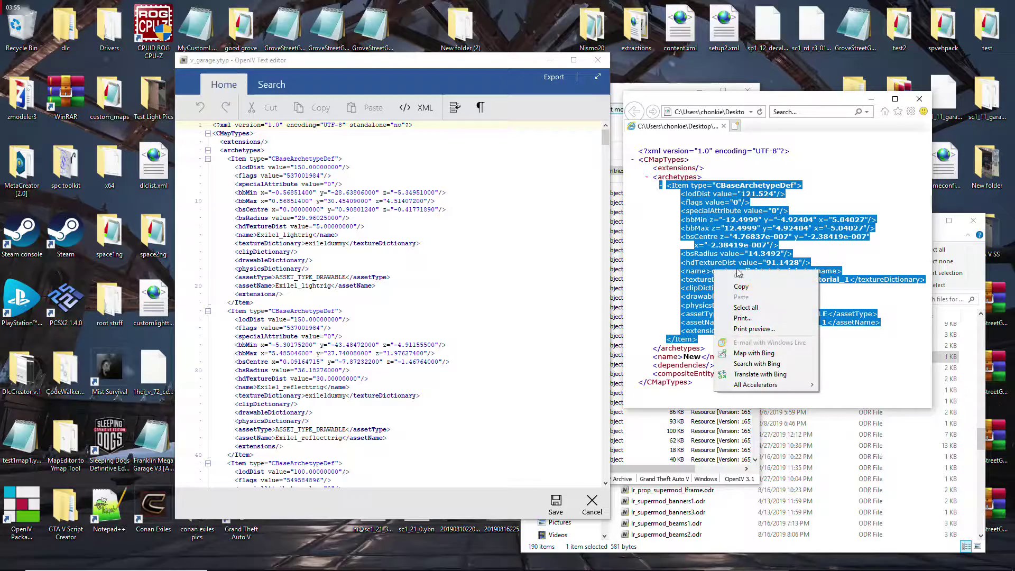
click(762, 286)
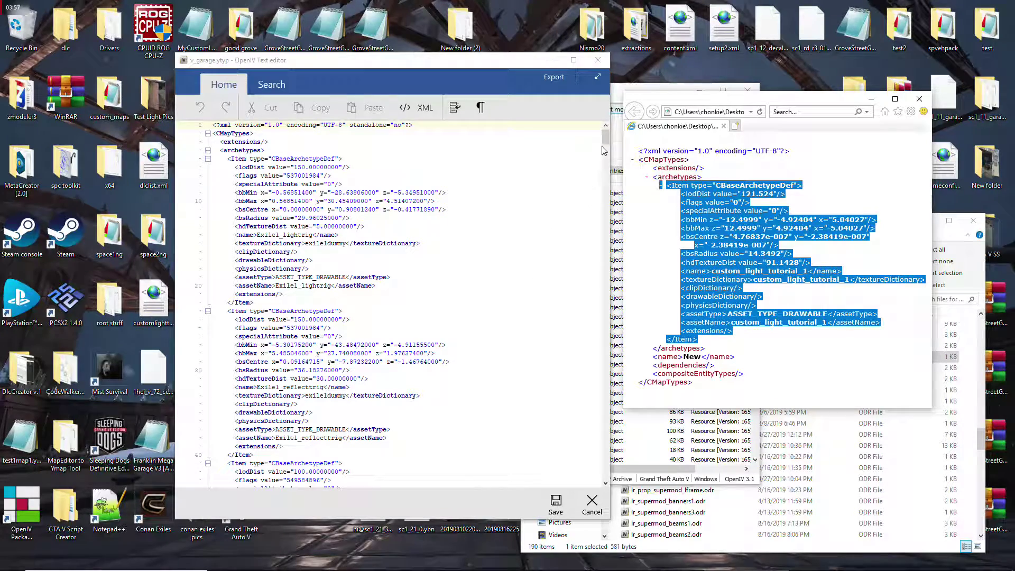
drag(605, 151, 604, 473)
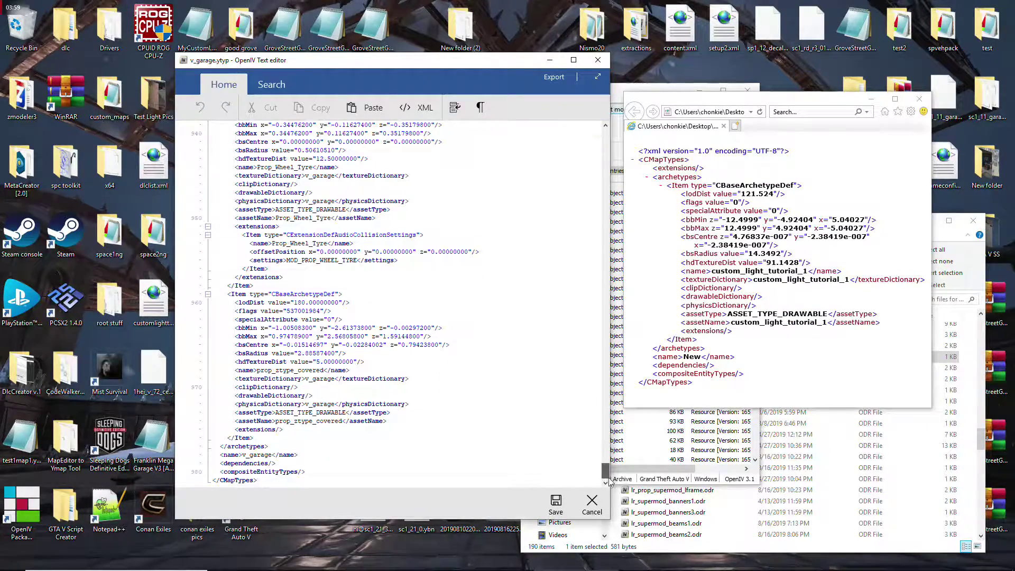
click(290, 431)
key(Return)
right_click(268, 439)
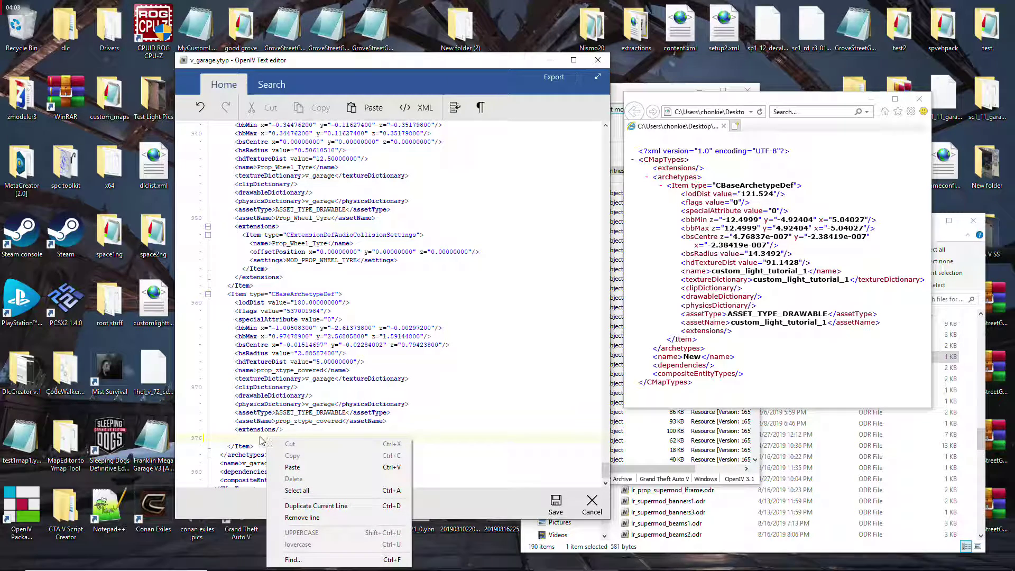
click(301, 518)
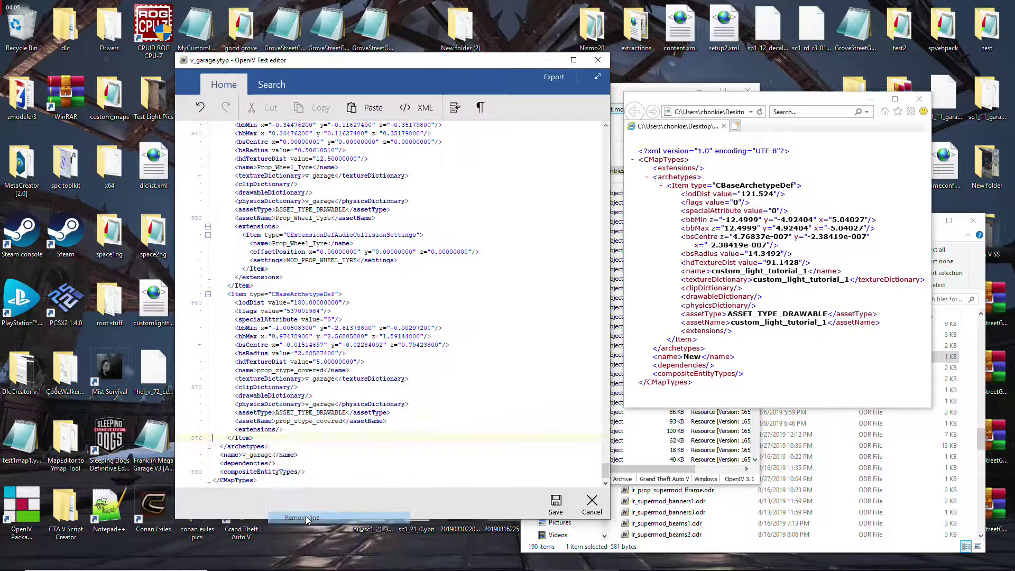
- Paste the copied archetype on a new line after the last Item in v_garage.ytyp and delete its leading hyphen
key(Return)
right_click(254, 446)
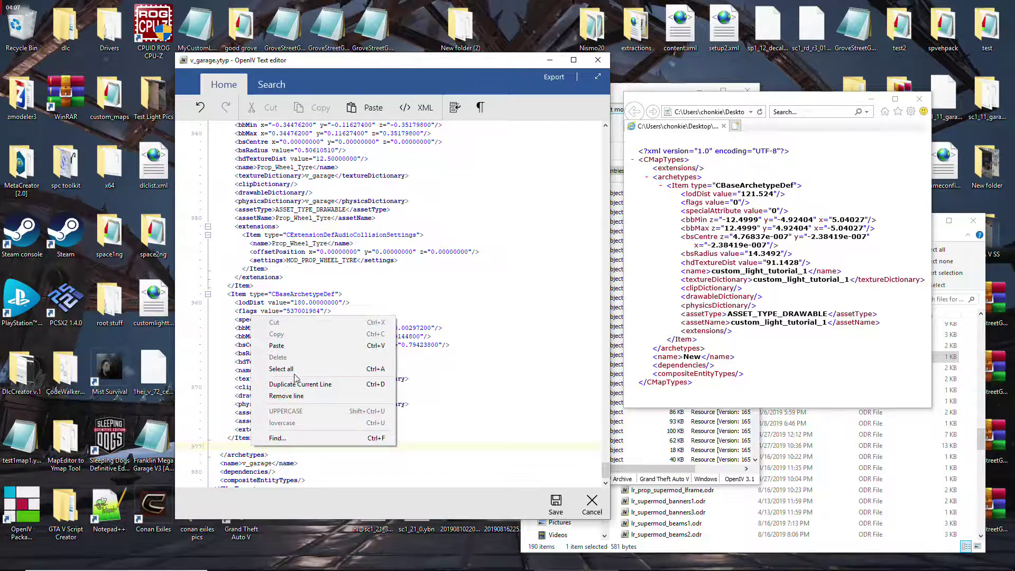
click(277, 346)
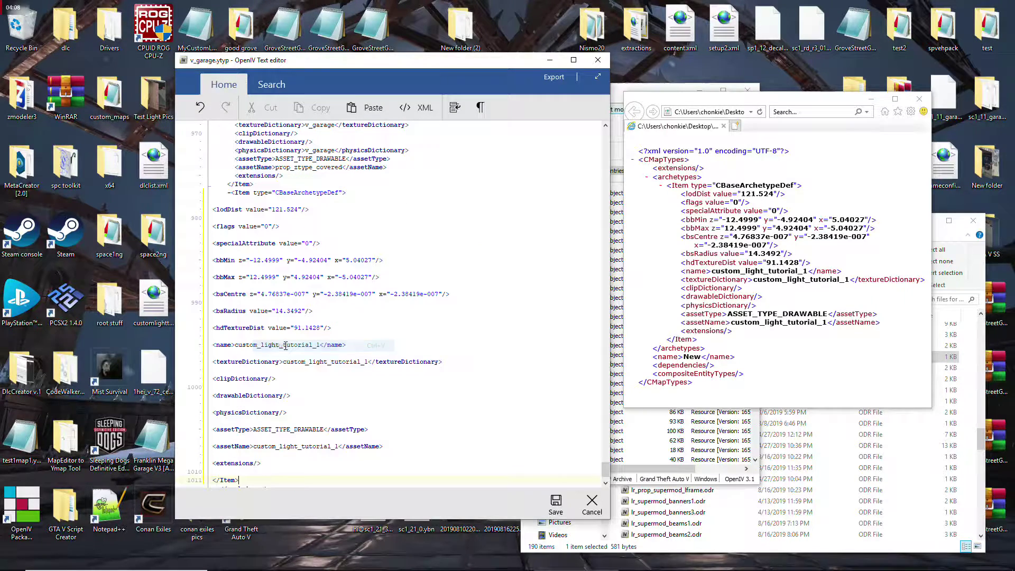
click(234, 192)
key(BackSpace)
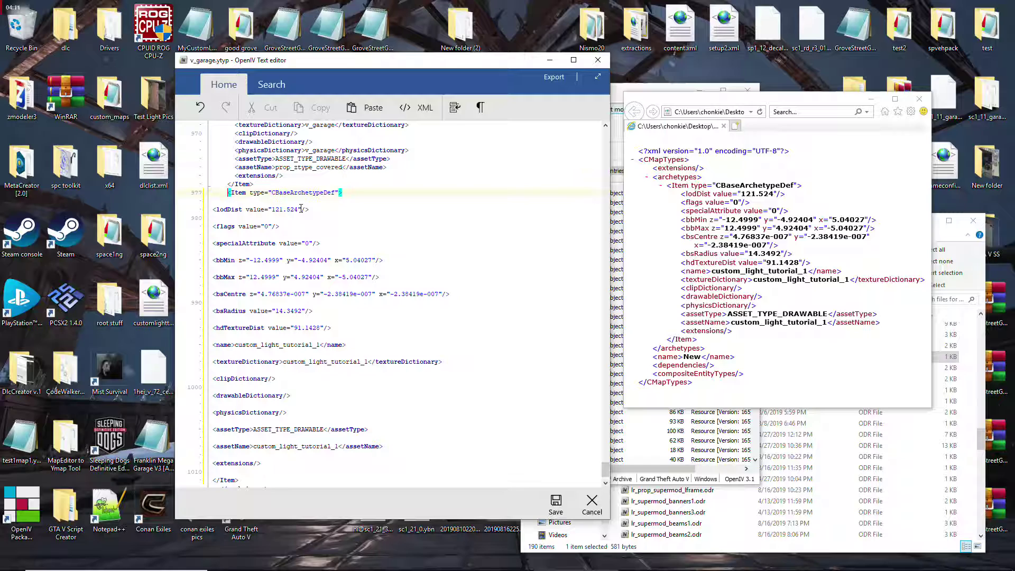
- Remove the blank lines in the pasted archetype, indent its lines like the existing entries, save v_garage.ytyp and close the exported XML
key(Down)
key(Down)
key(BackSpace)
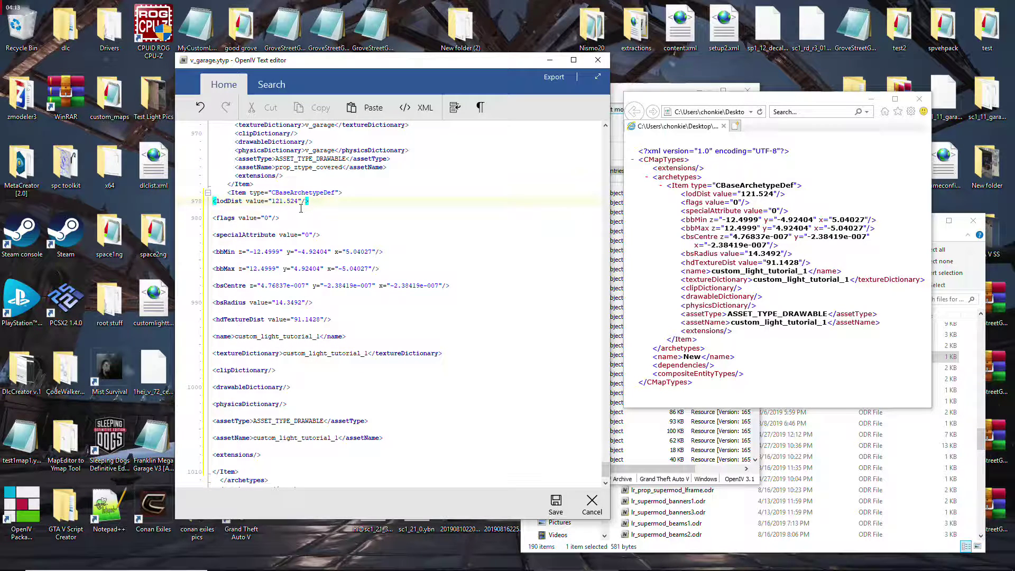
key(Tab)
key(Tab)
key(Tab)
key(Down)
key(Down)
key(BackSpace)
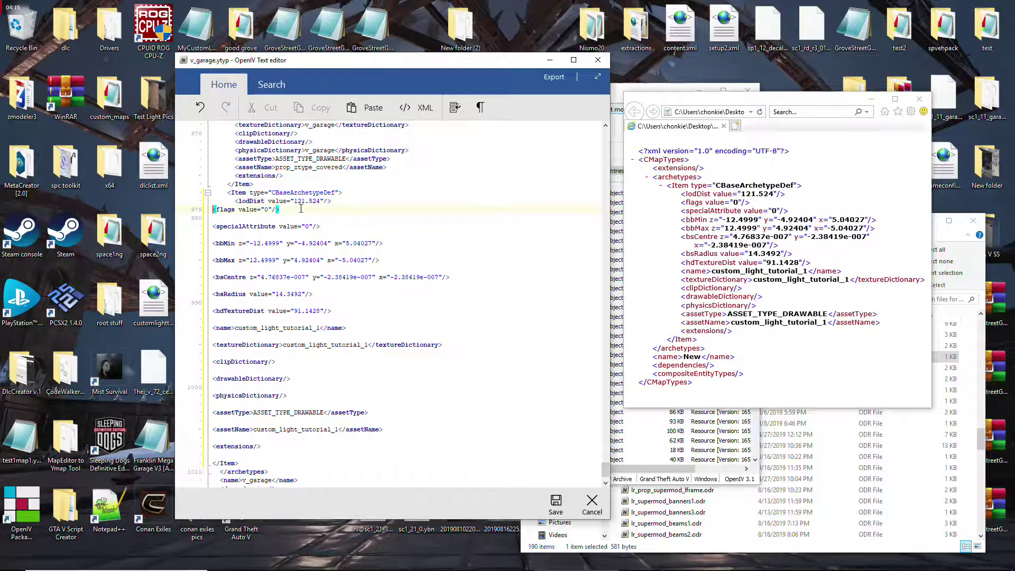
key(Tab)
key(Tab)
key(Tab)
key(Down)
key(Down)
key(BackSpace)
key(Tab)
key(Tab)
key(Down)
key(Down)
key(BackSpace)
key(Tab)
key(Tab)
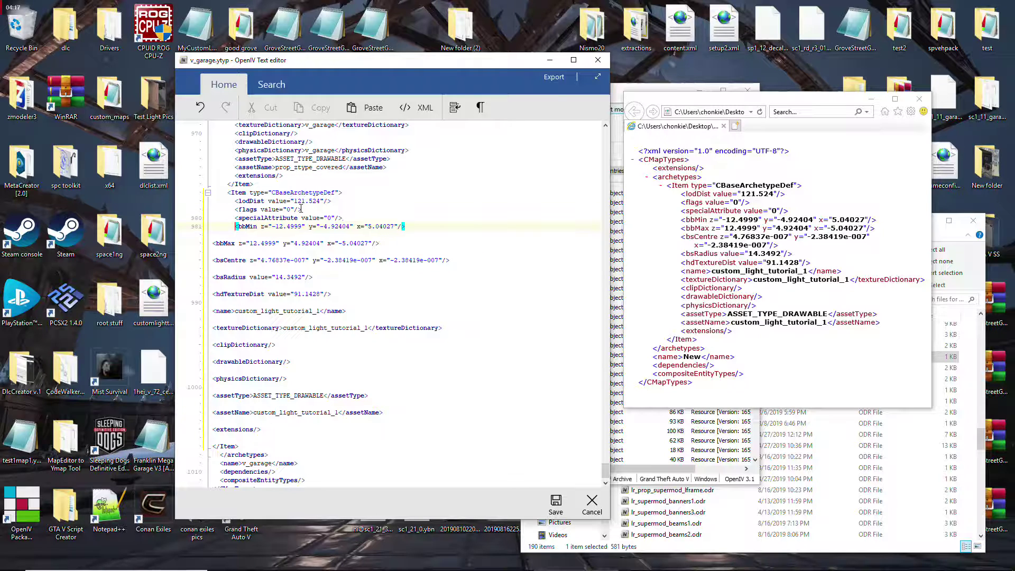
key(Down)
key(Down)
key(BackSpace)
key(Tab)
key(Tab)
key(Tab)
key(Down)
key(Down)
key(BackSpace)
key(Tab)
key(Tab)
key(Down)
key(Down)
key(BackSpace)
key(Tab)
key(Tab)
key(Down)
key(Down)
key(BackSpace)
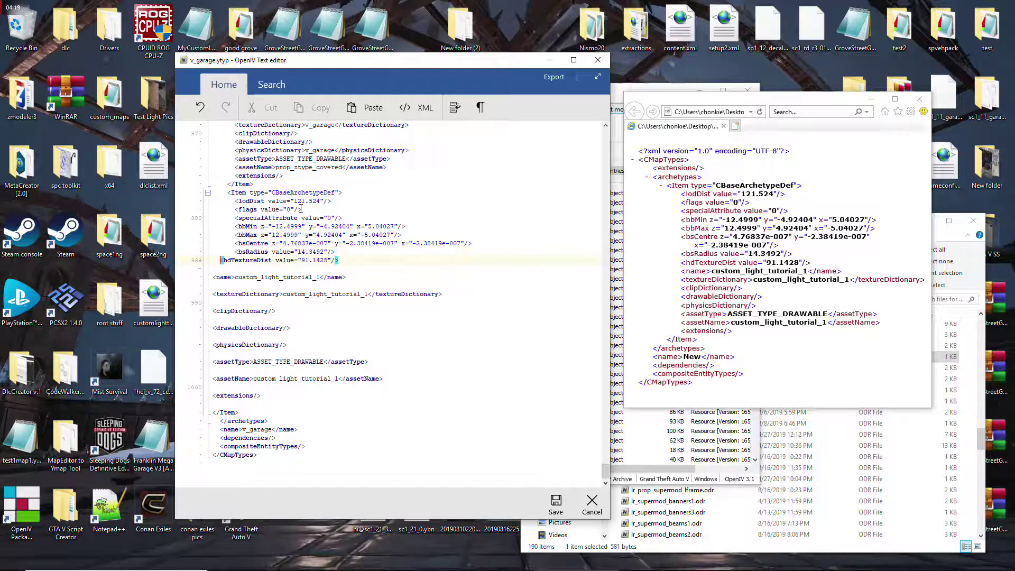
key(Tab)
key(Tab)
key(Down)
key(Down)
key(BackSpace)
key(Tab)
key(Tab)
key(Down)
key(Down)
key(BackSpace)
key(Tab)
key(Tab)
key(Down)
key(Down)
key(BackSpace)
key(Tab)
key(Tab)
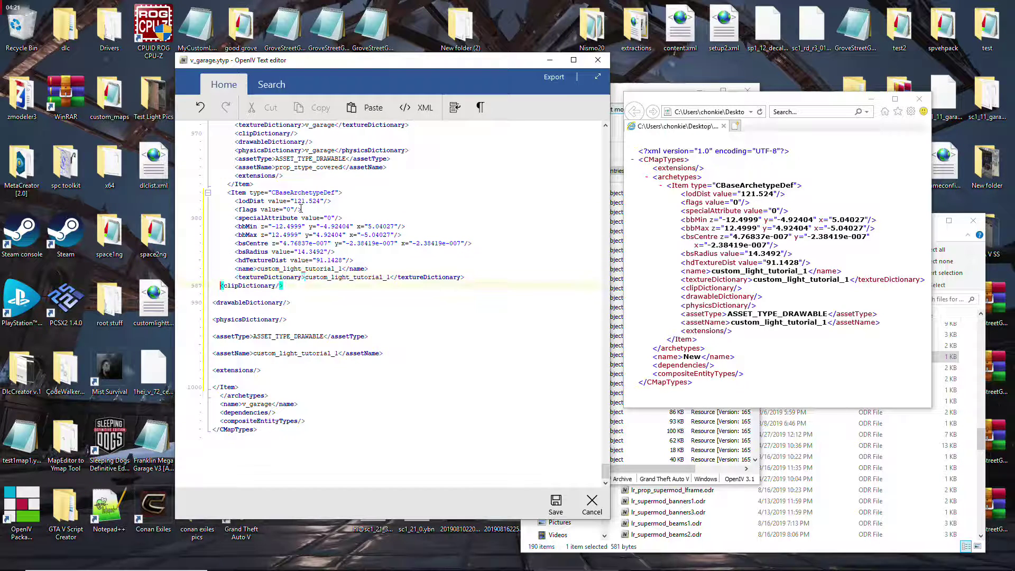
key(Down)
key(Down)
key(BackSpace)
key(Tab)
key(Tab)
key(Down)
key(Down)
key(BackSpace)
key(Tab)
key(Tab)
key(Down)
key(Down)
key(BackSpace)
key(Tab)
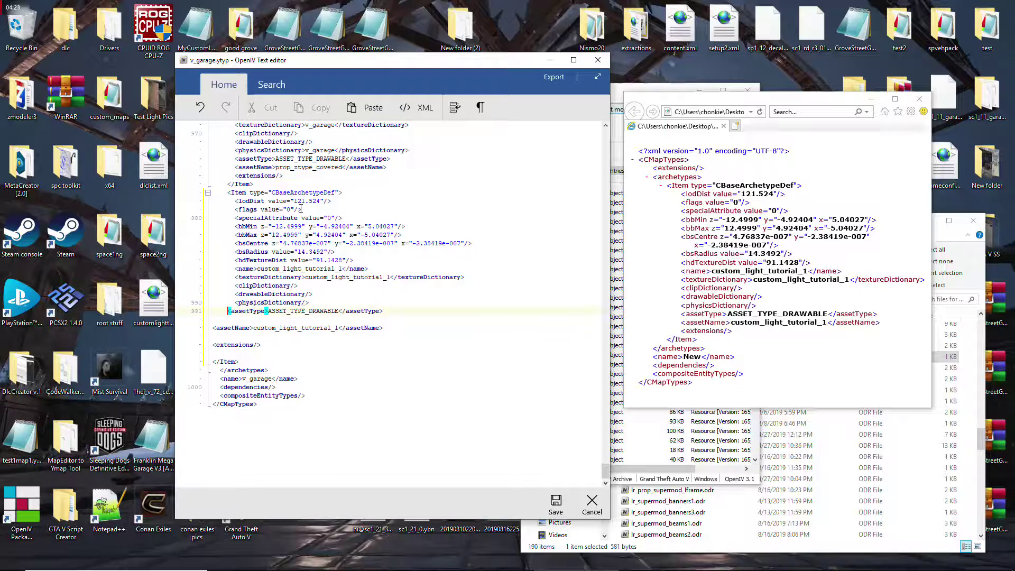
key(Tab)
key(Down)
key(Down)
key(BackSpace)
key(Tab)
key(Tab)
key(Down)
key(Down)
key(BackSpace)
key(Tab)
key(Tab)
key(Tab)
key(Down)
key(Down)
key(BackSpace)
key(Tab)
key(Tab)
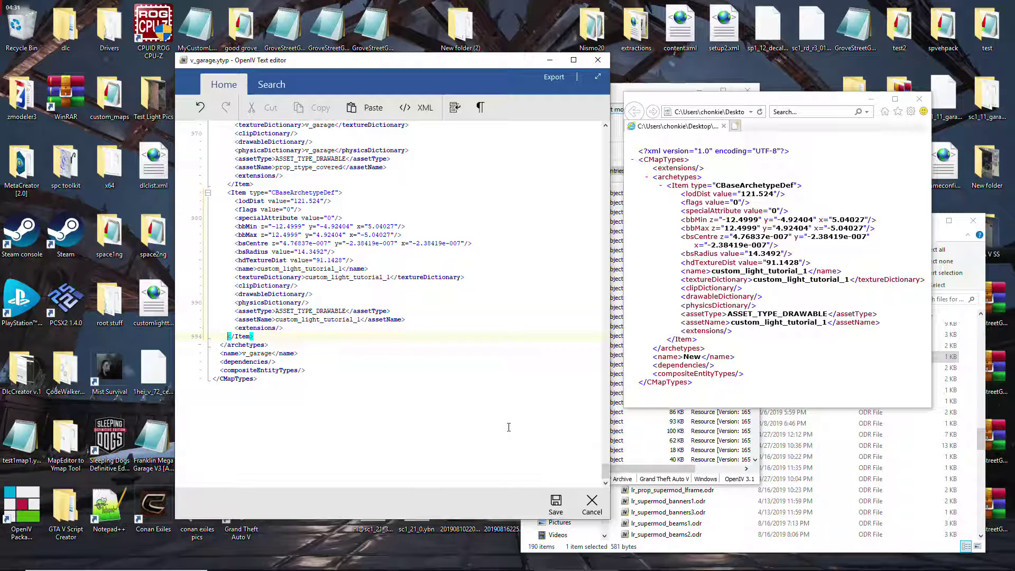
click(556, 505)
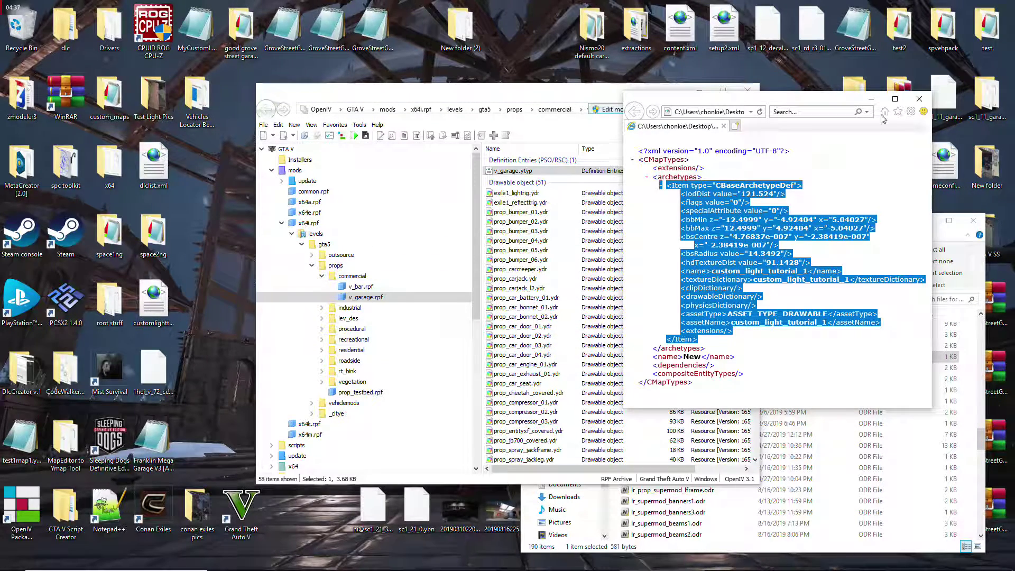
click(921, 100)
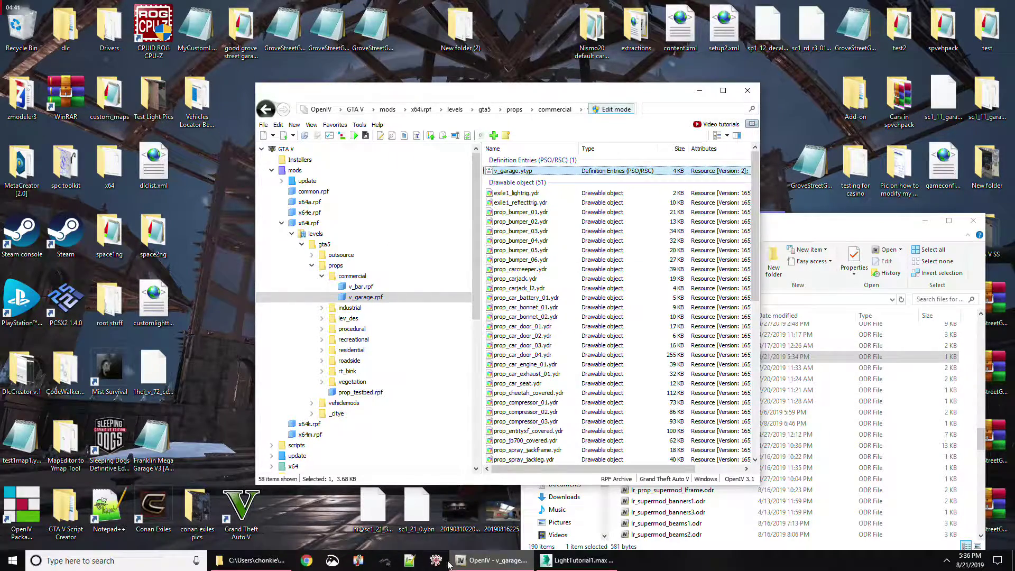
- Launch CodeWalker, show its tools panel, maximize the window and enable mods for the world view
click(435, 560)
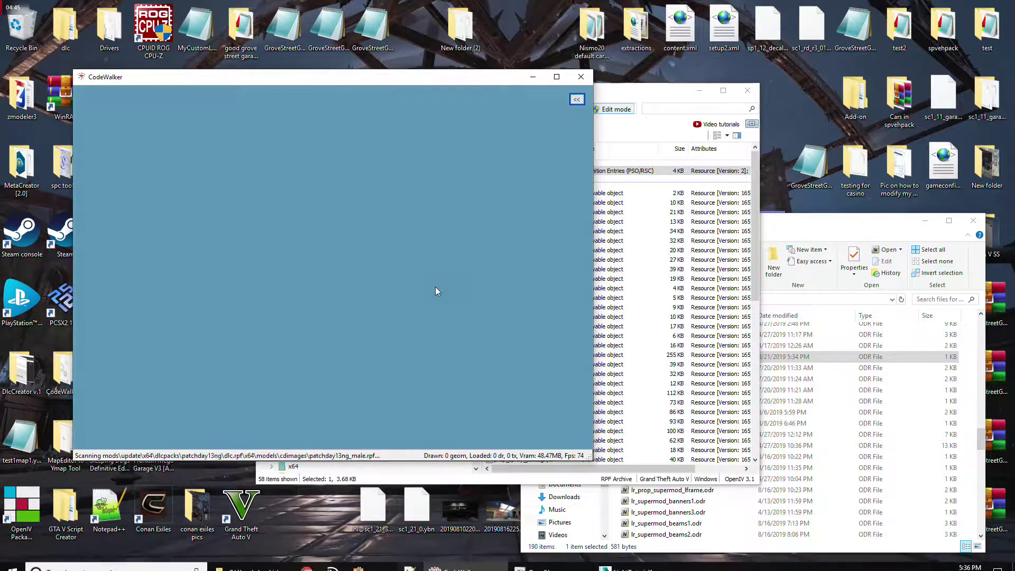
click(576, 100)
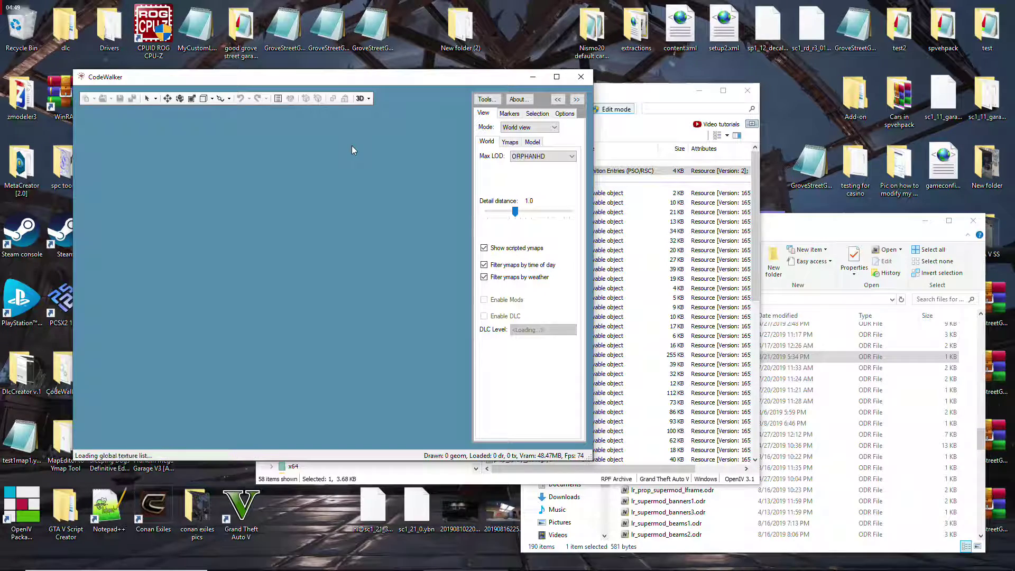
click(537, 114)
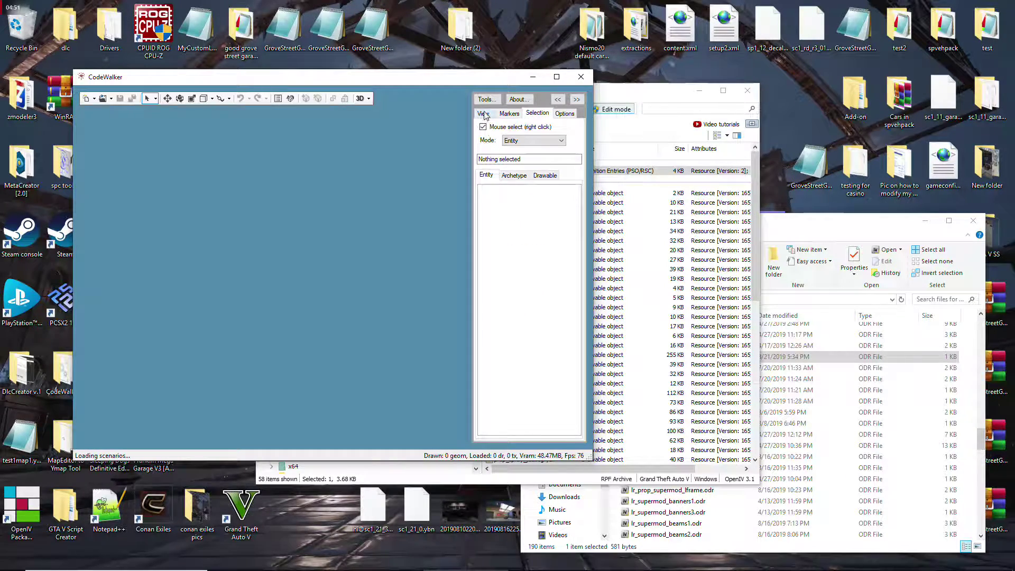
click(484, 115)
click(557, 76)
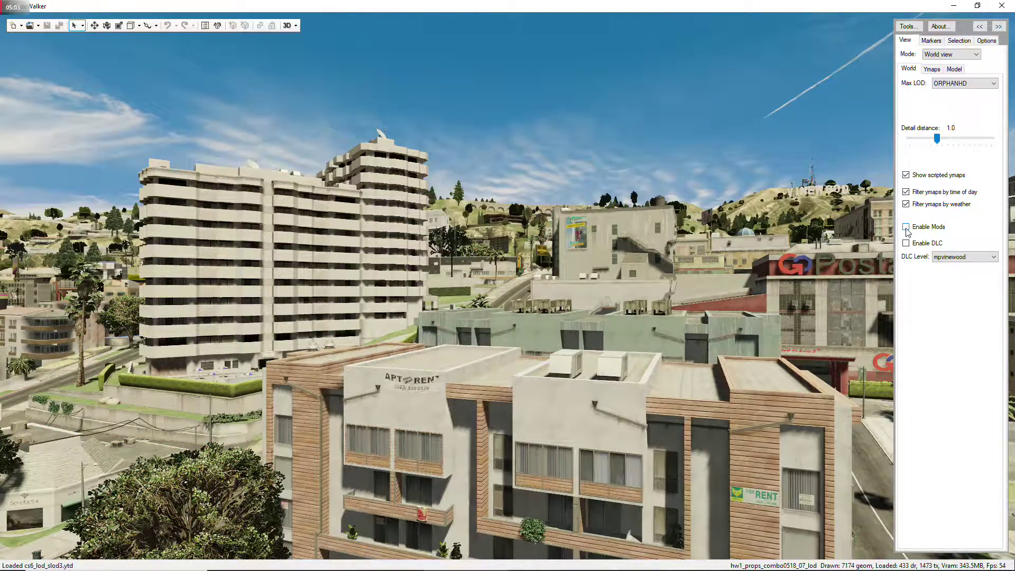
click(906, 227)
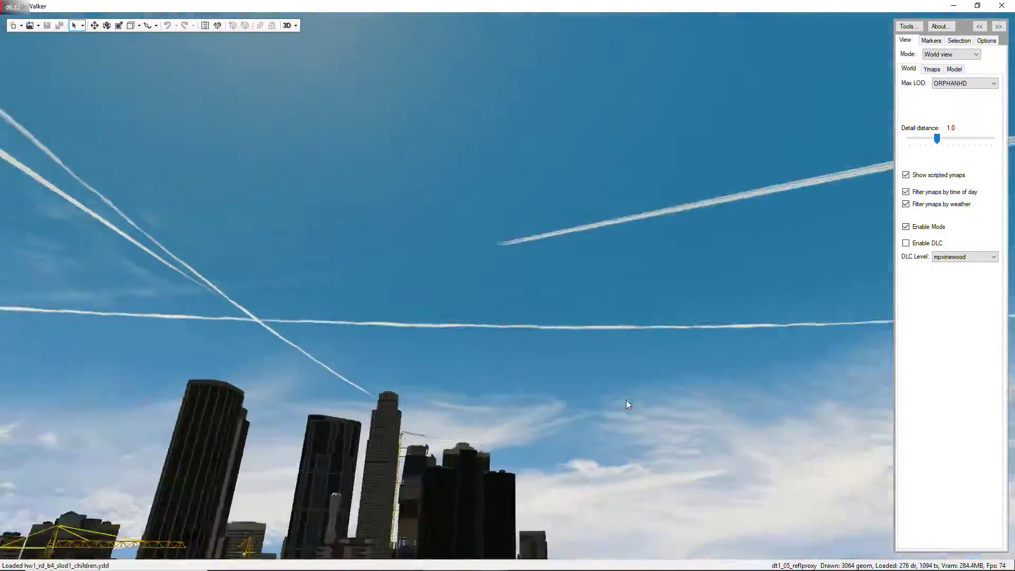
- Fly the camera through the city to the road intersection facing the stadium
drag(626, 400, 567, 459)
key(w)
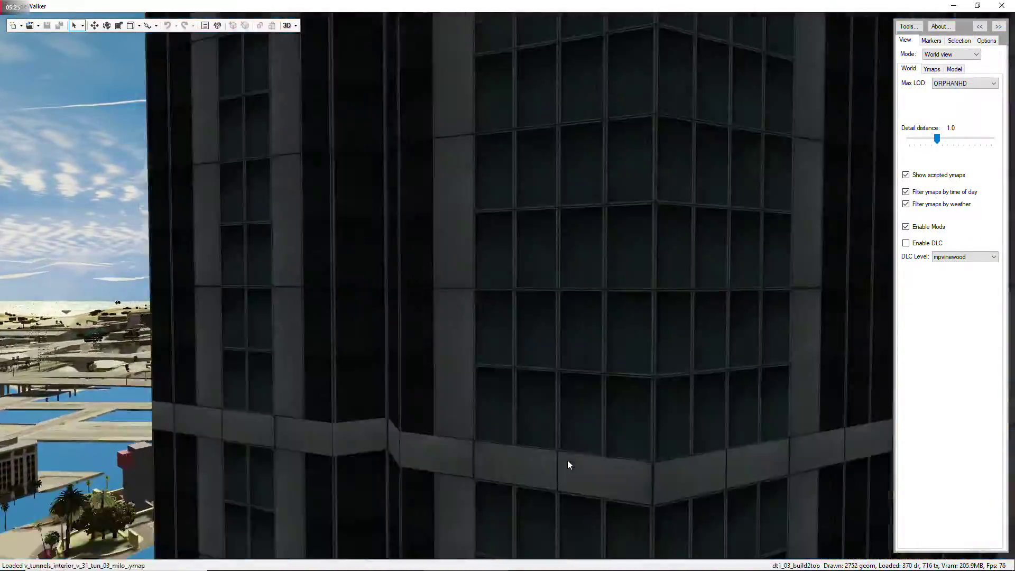
key(s)
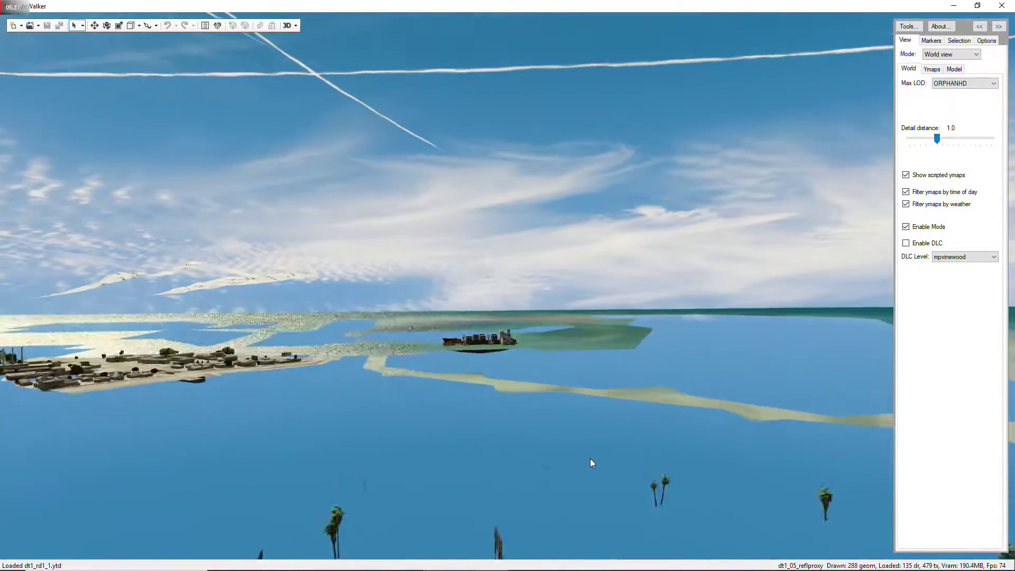
key(w)
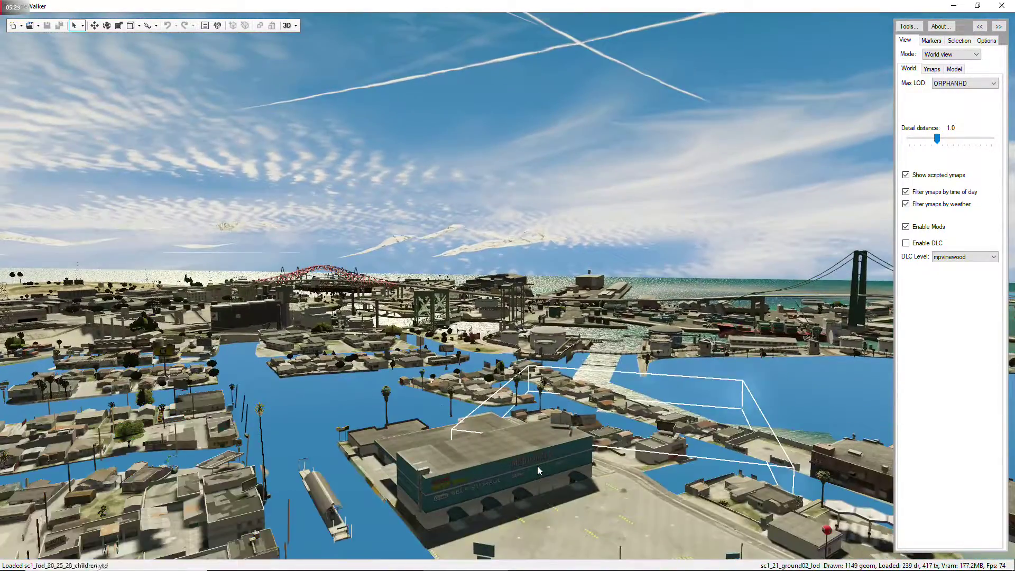
drag(537, 465, 647, 432)
key(w)
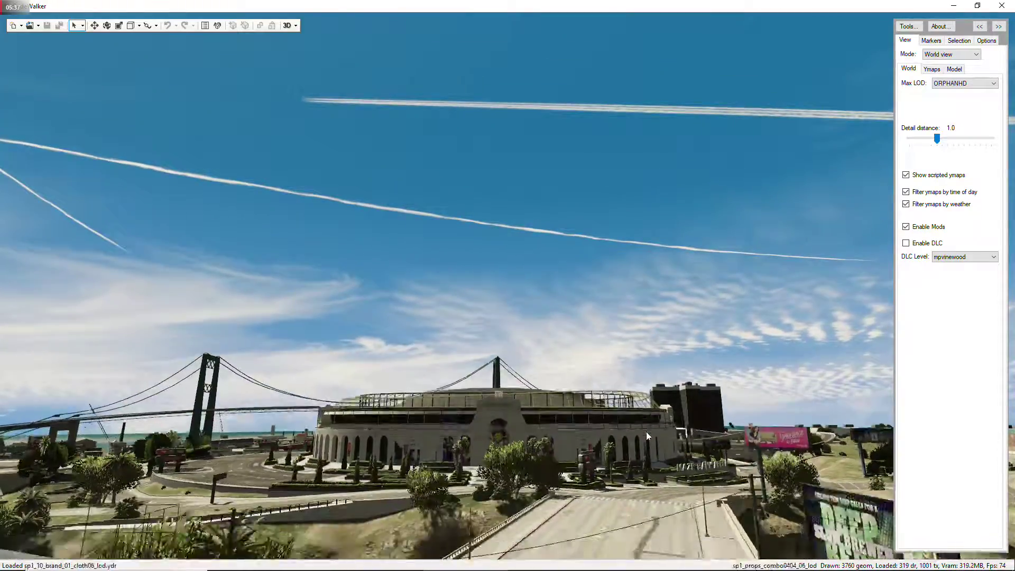
key(w)
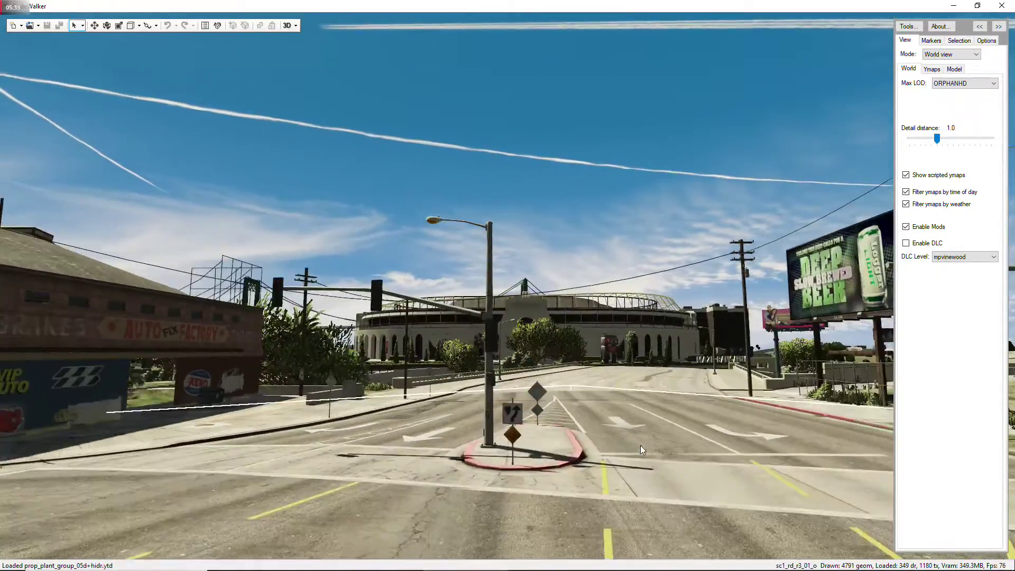
mouse_move(639, 445)
mouse_down()
mouse_move(624, 487)
mouse_move(640, 451)
mouse_up()
key(s)
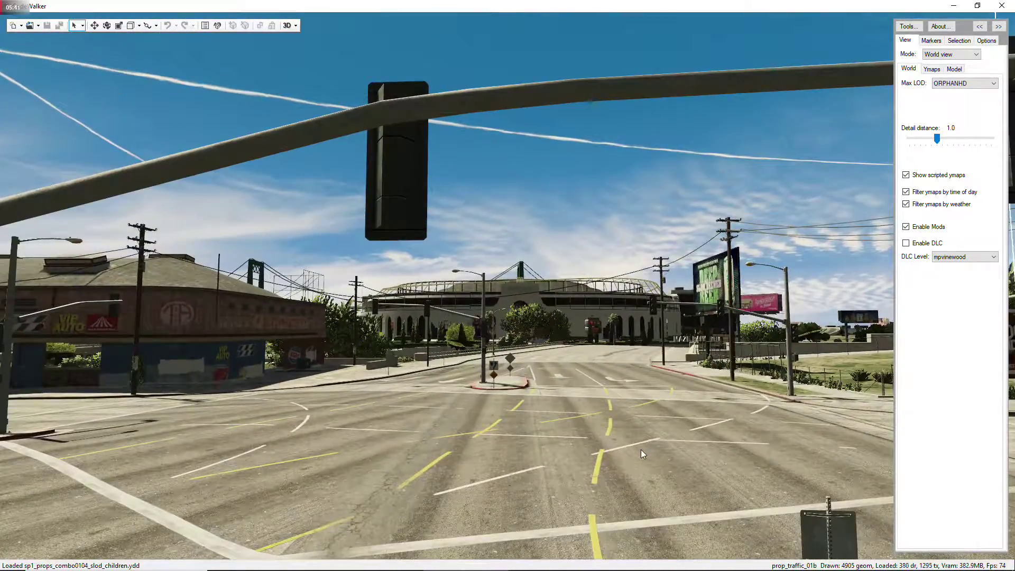
key(w)
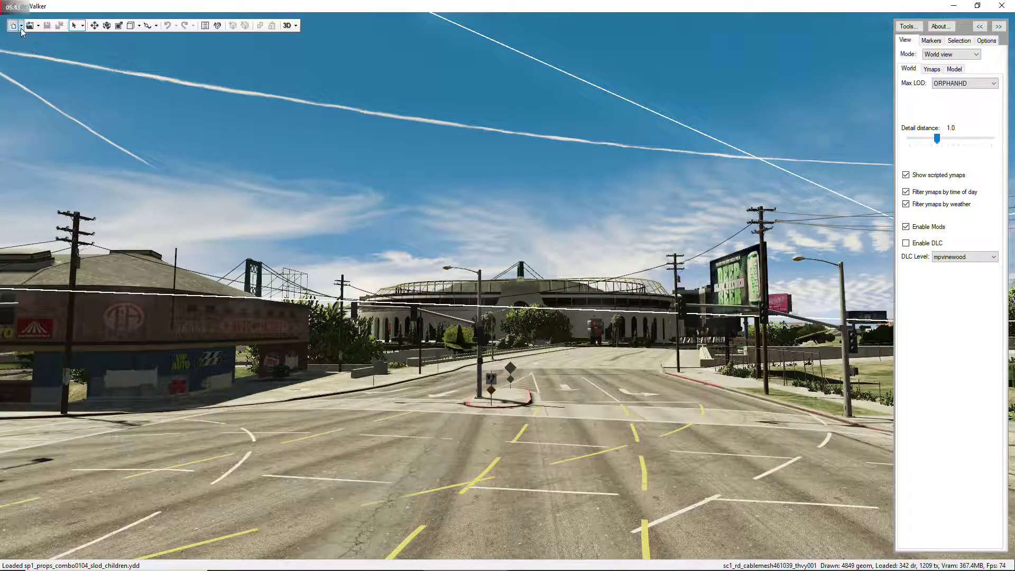
- Create a new ymap in the project and add a new entity to map1.ymap
click(21, 27)
click(51, 51)
click(153, 164)
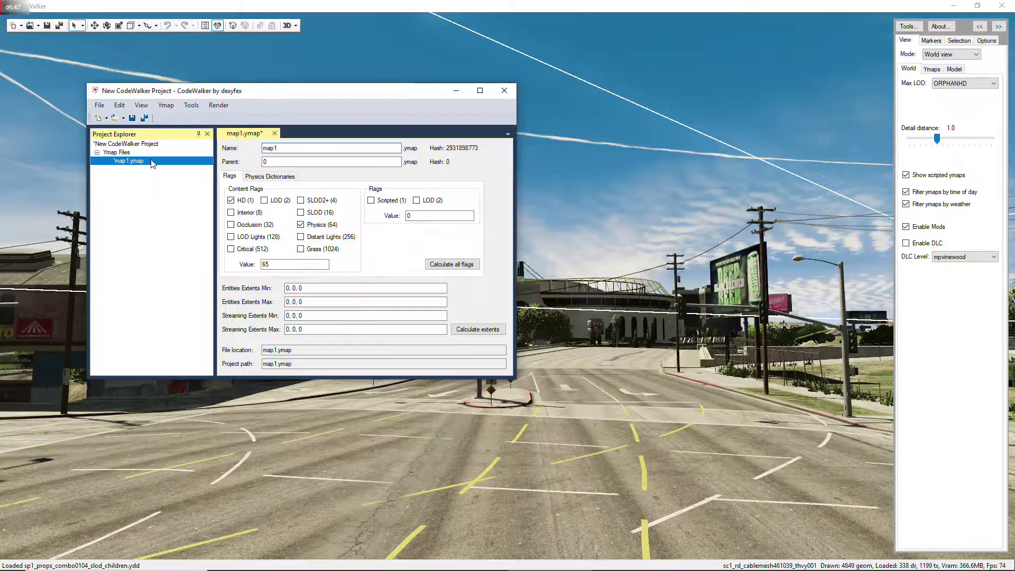
click(165, 105)
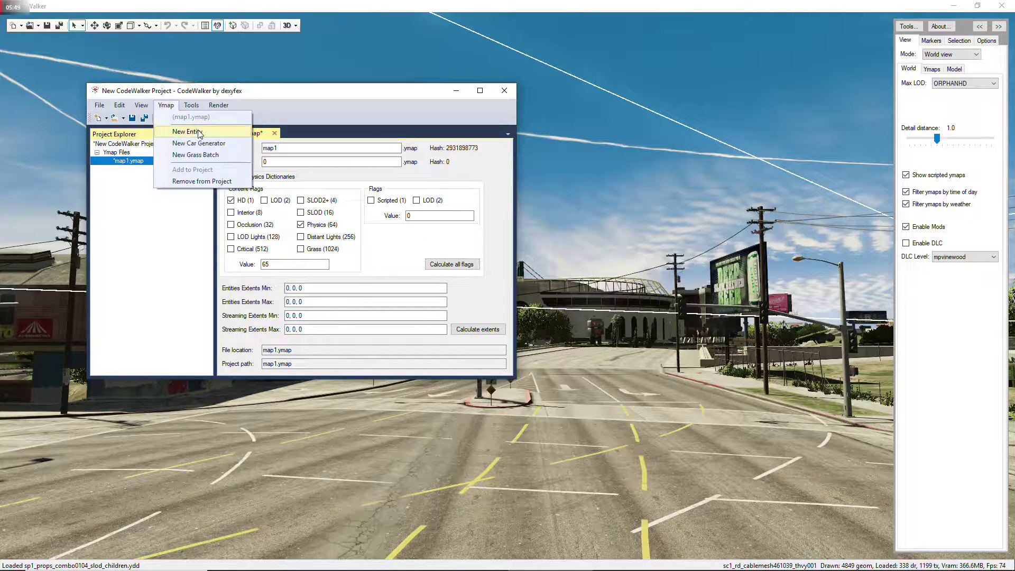
click(188, 131)
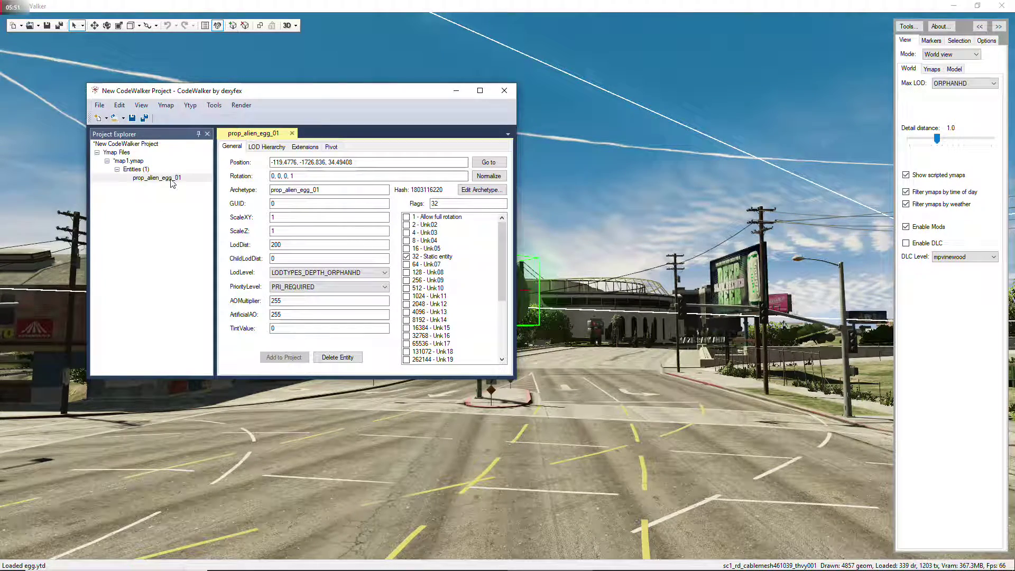
double_click(325, 189)
right_click(291, 192)
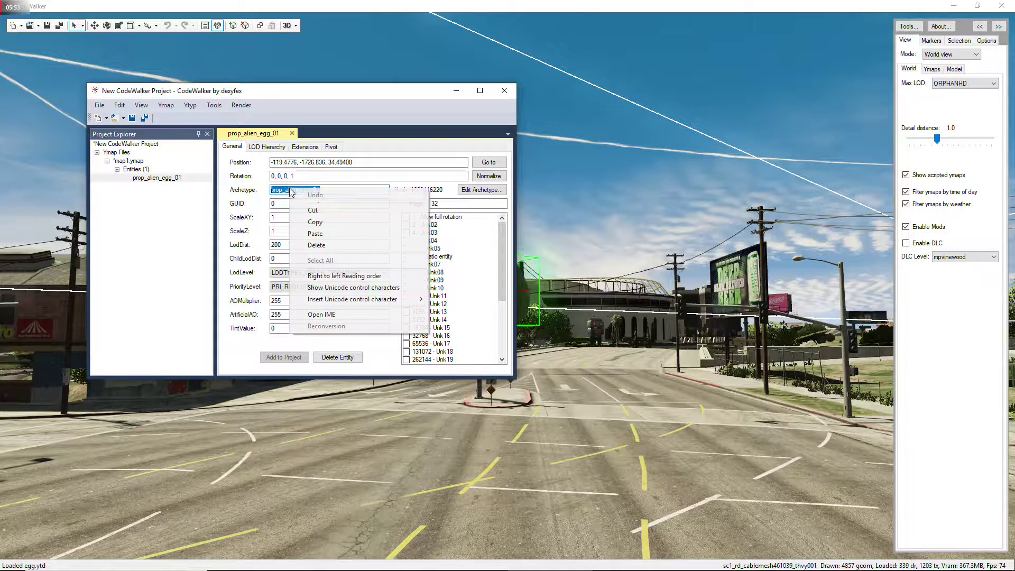
click(315, 233)
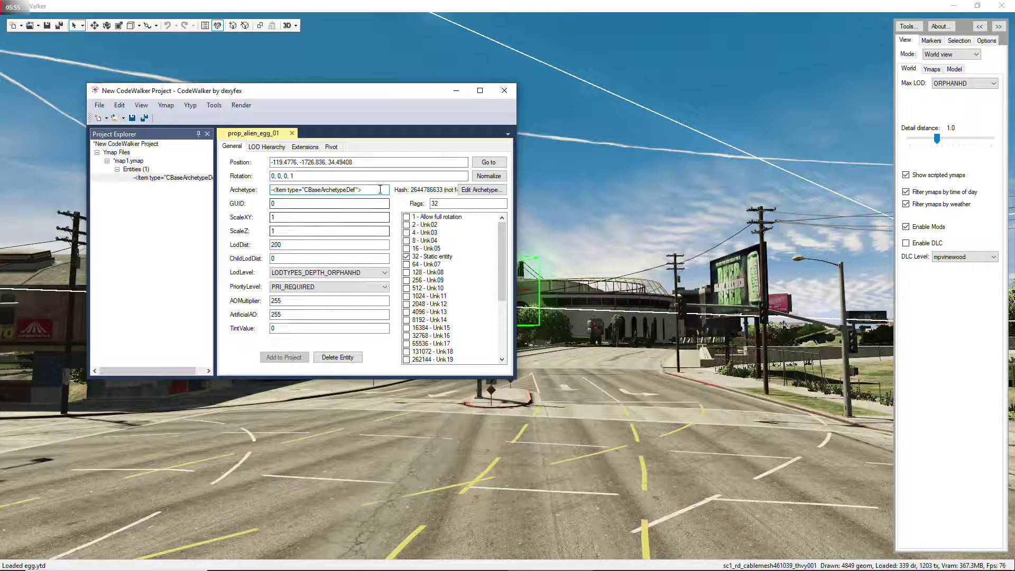
- Set the new entity's archetype to custom_light_tutorial_1
drag(380, 189, 254, 185)
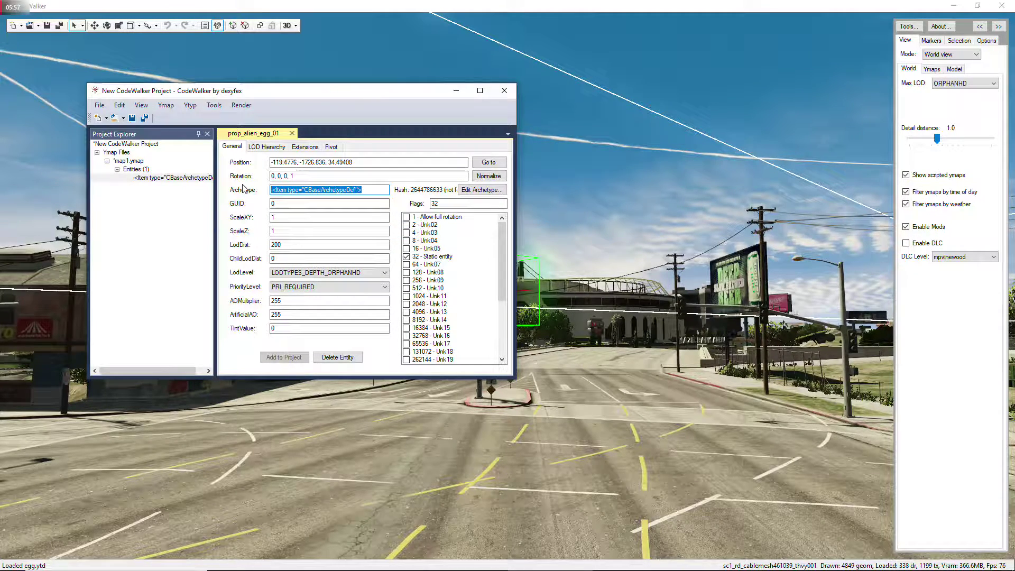
text(custom_)
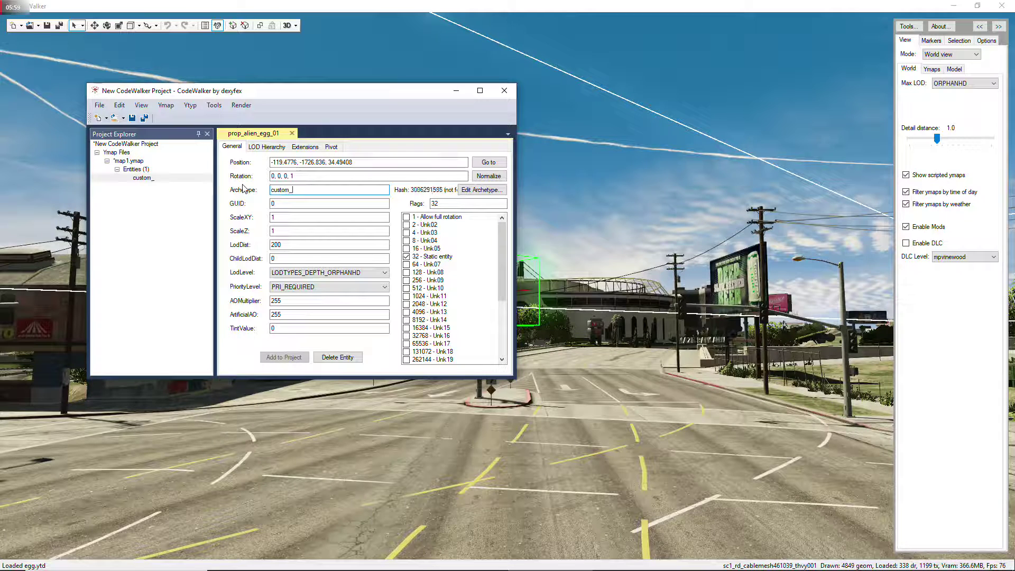
text(light_tutorial_1)
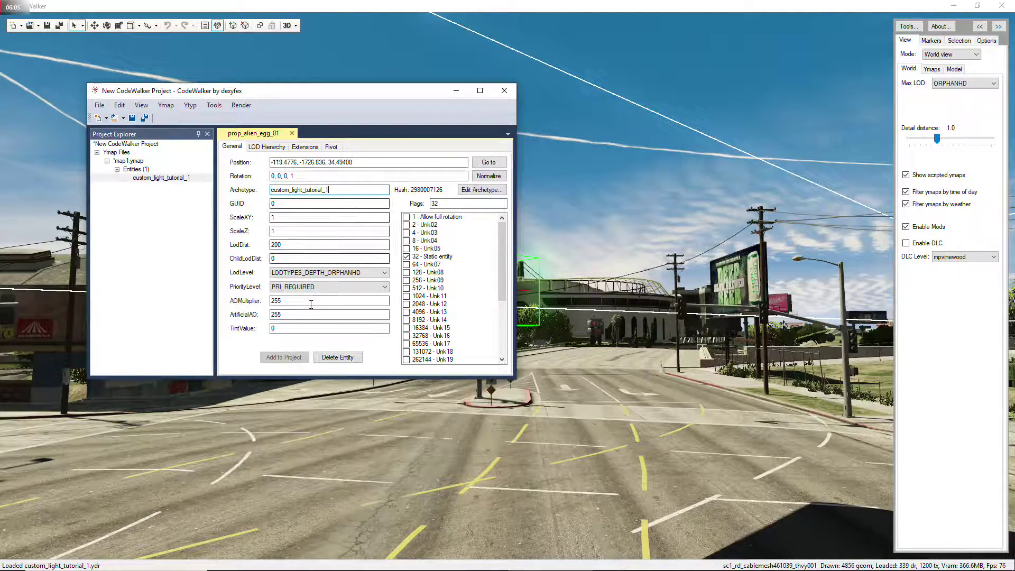
- Move the light entity to about -128.5, -1733.7, 37.7 above the intersection and rotate it about its vertical axis to about 0, 0, 0.31, 0.95
drag(667, 332, 645, 417)
scroll(664, 445, down, 10)
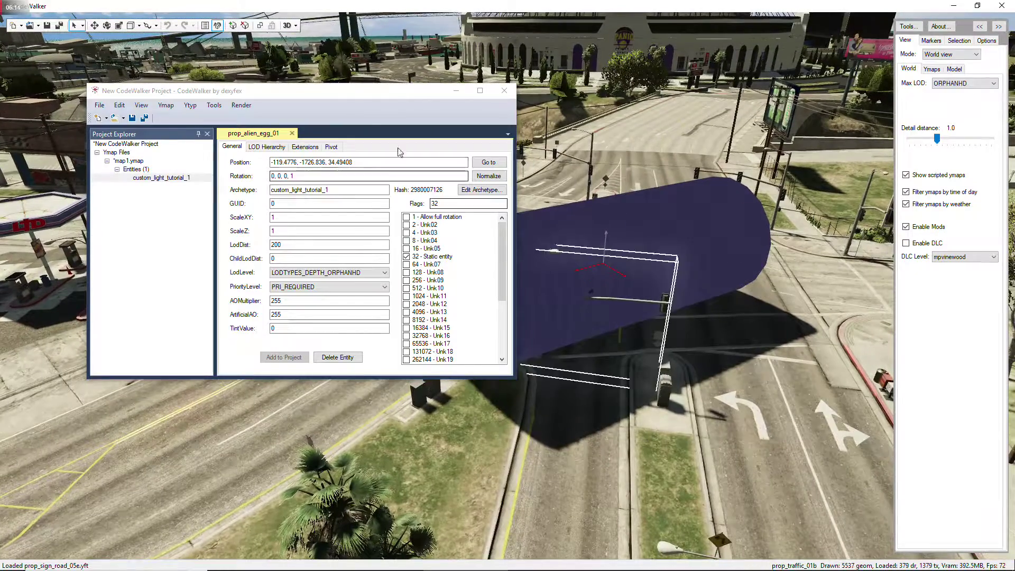
click(458, 92)
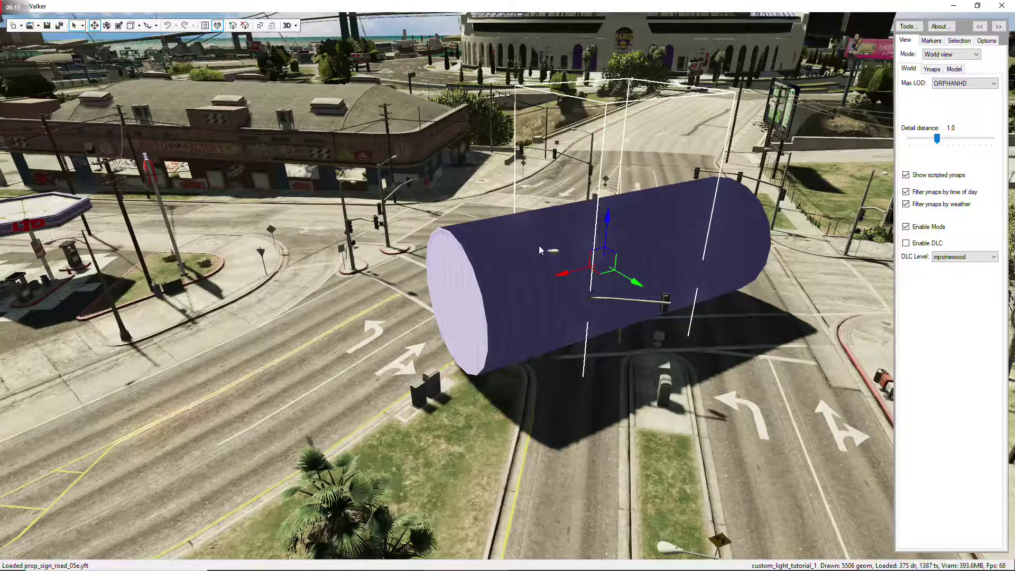
drag(608, 235, 604, 194)
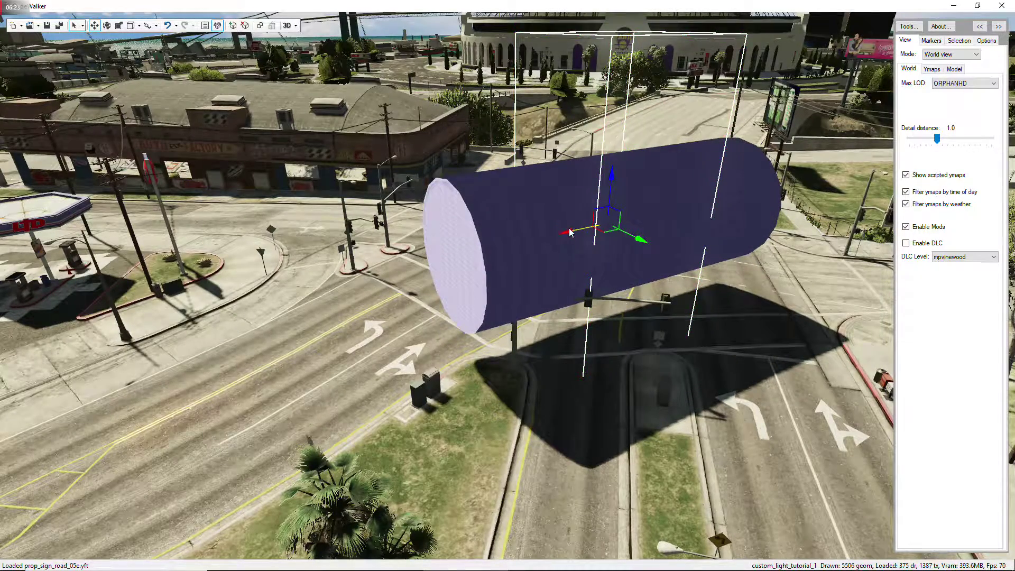
drag(570, 233, 662, 225)
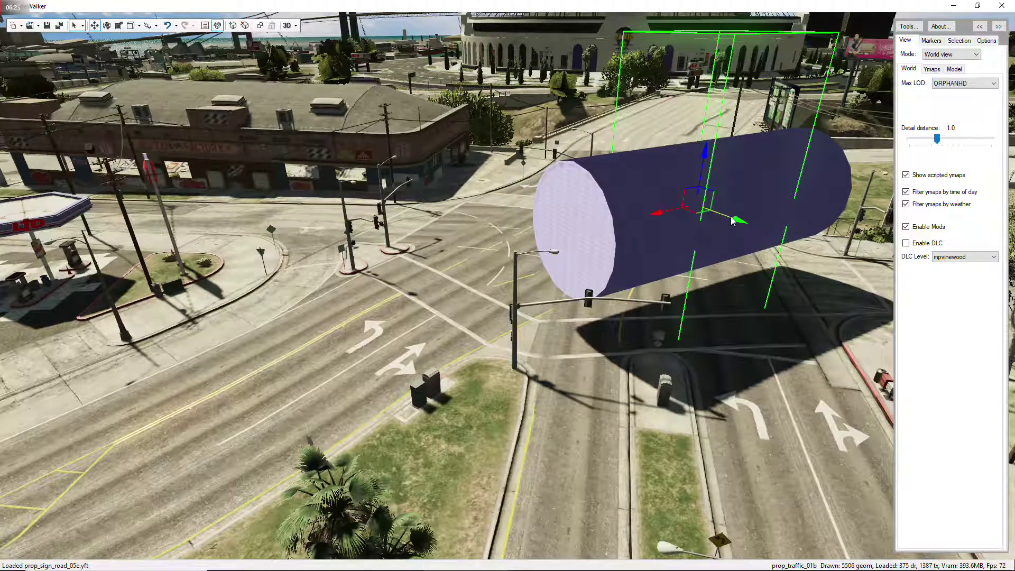
drag(733, 220, 673, 200)
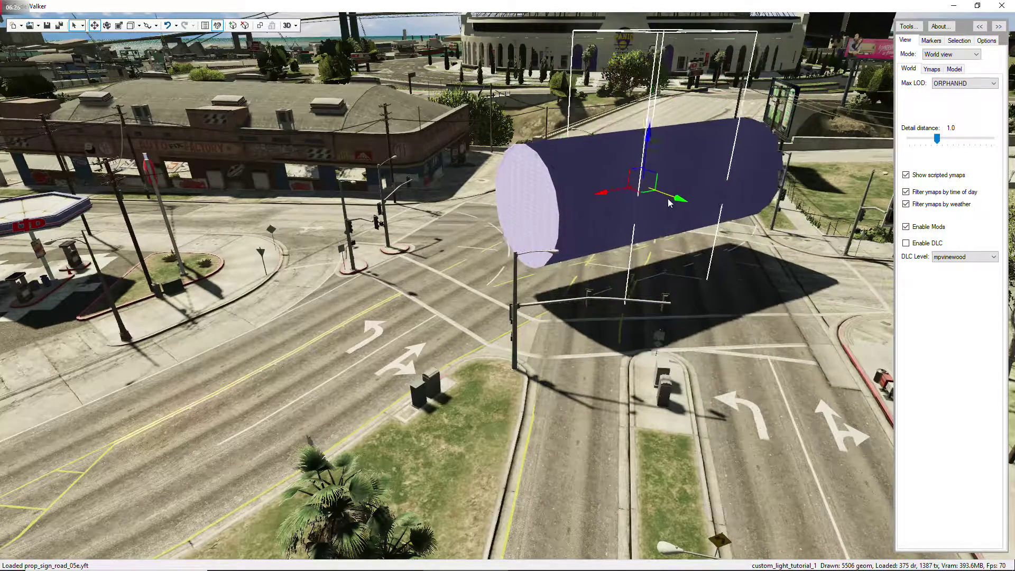
click(106, 25)
drag(642, 193, 609, 196)
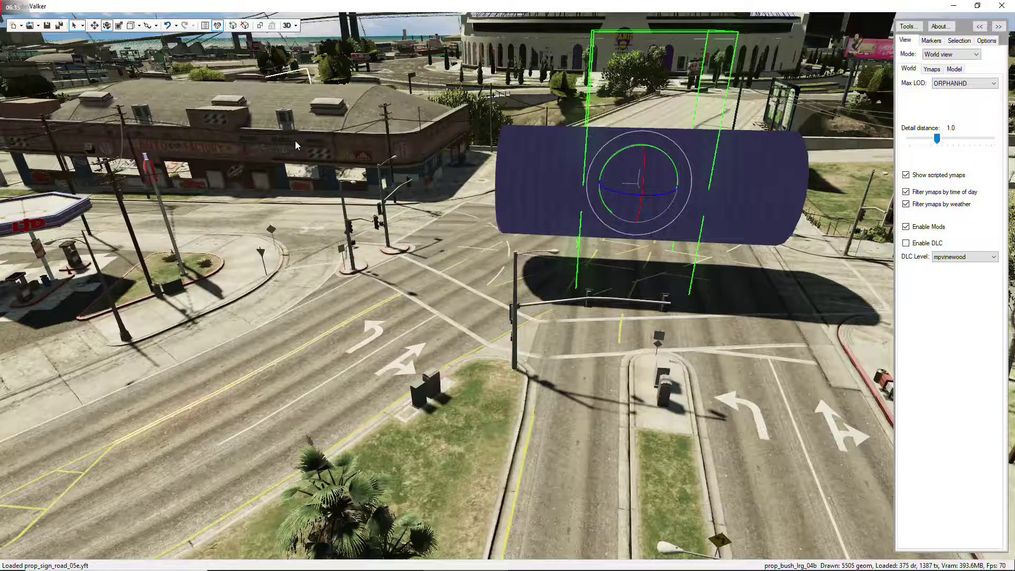
- Bring back the project window and calculate all flags and the extents for map1.ymap
mouse_move(465, 569)
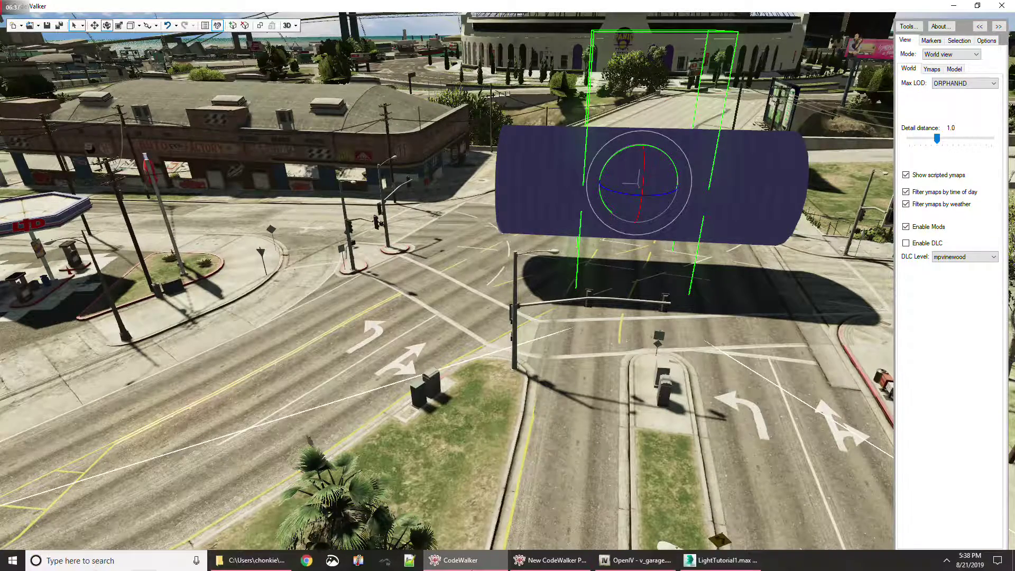
click(553, 560)
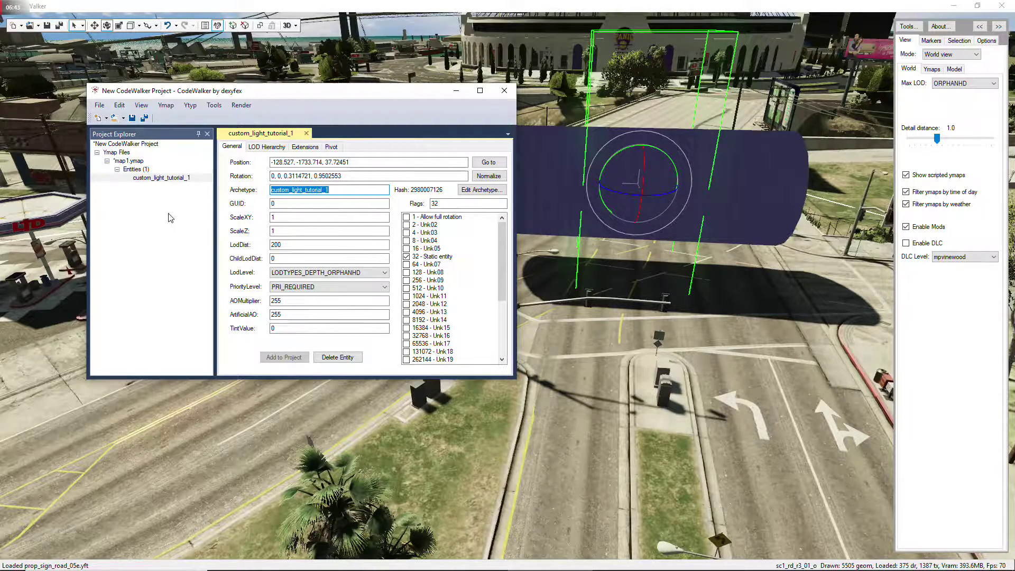
click(159, 170)
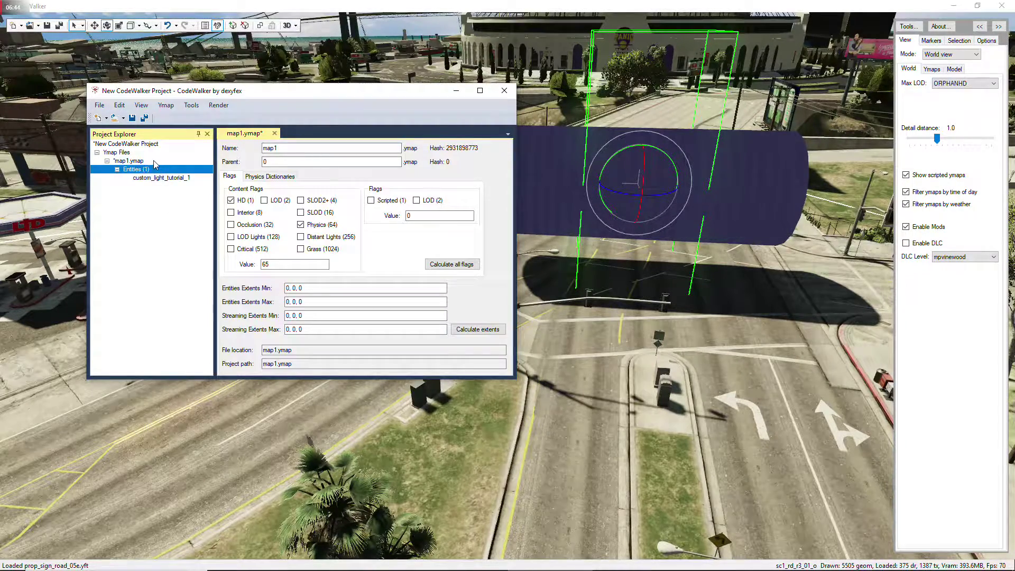
click(452, 264)
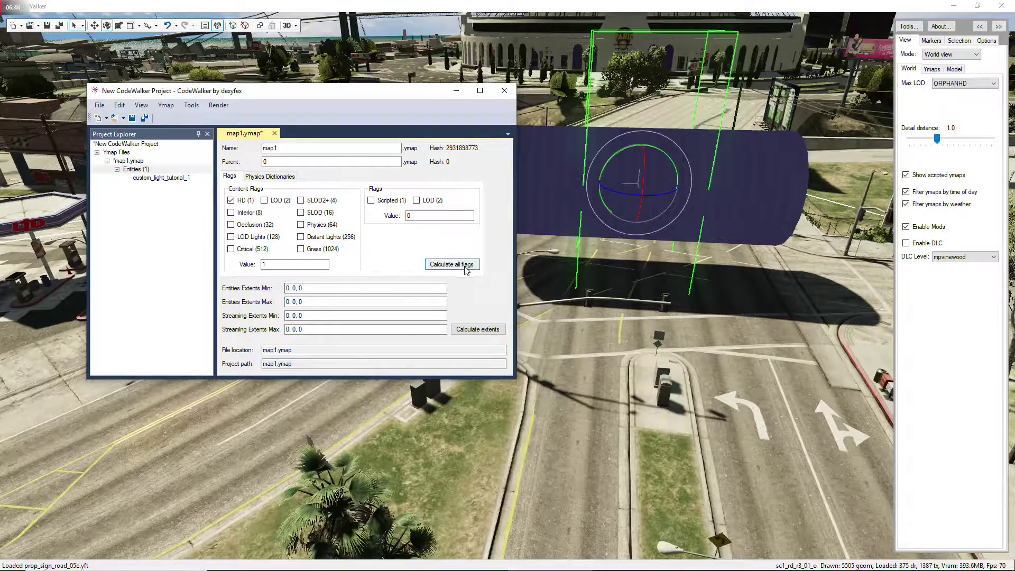
click(479, 330)
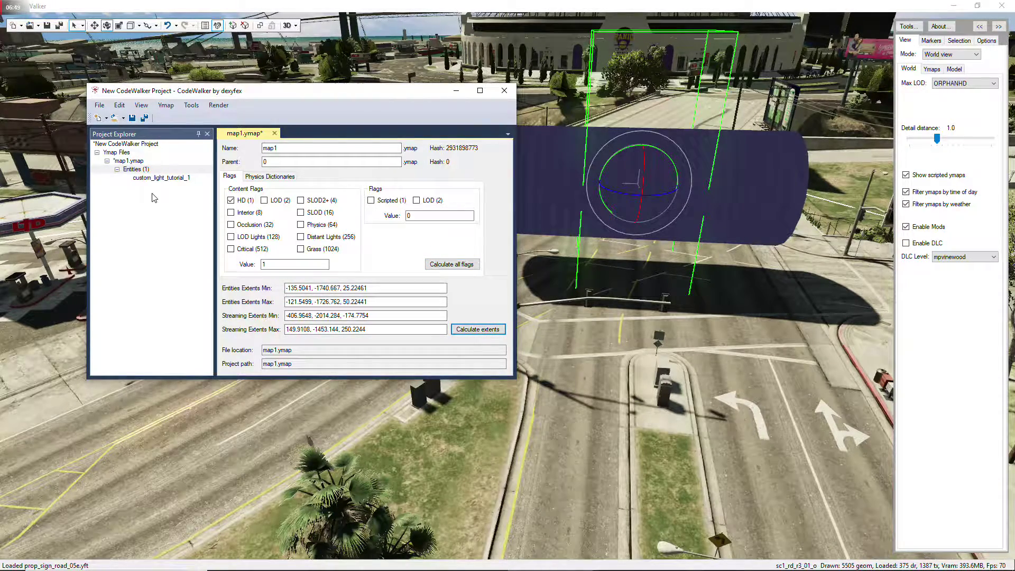
- Save map1.ymap to the desktop under the file name customlighttutorialNew.ytyp.xml, replacing the existing file
click(100, 105)
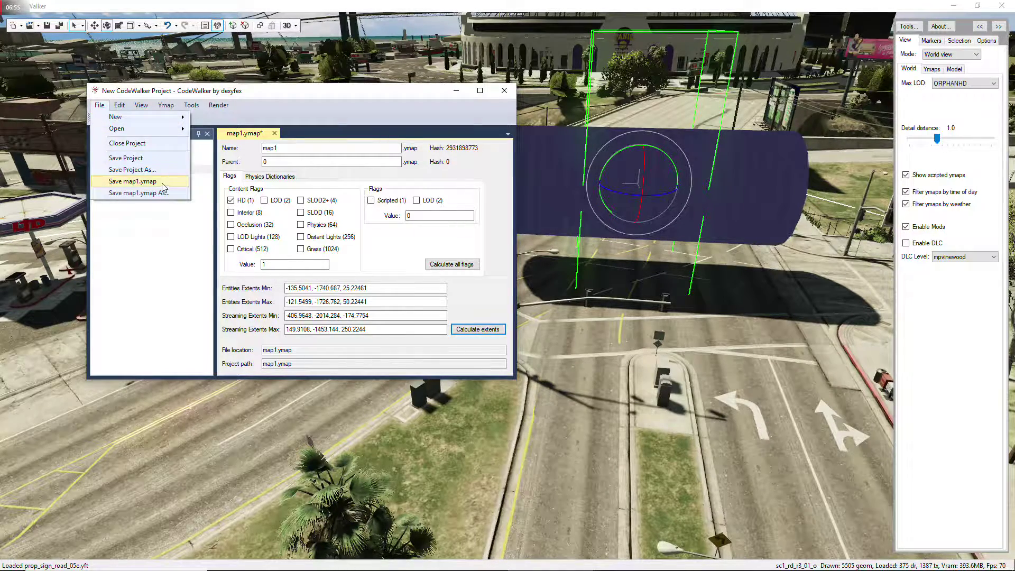
click(138, 194)
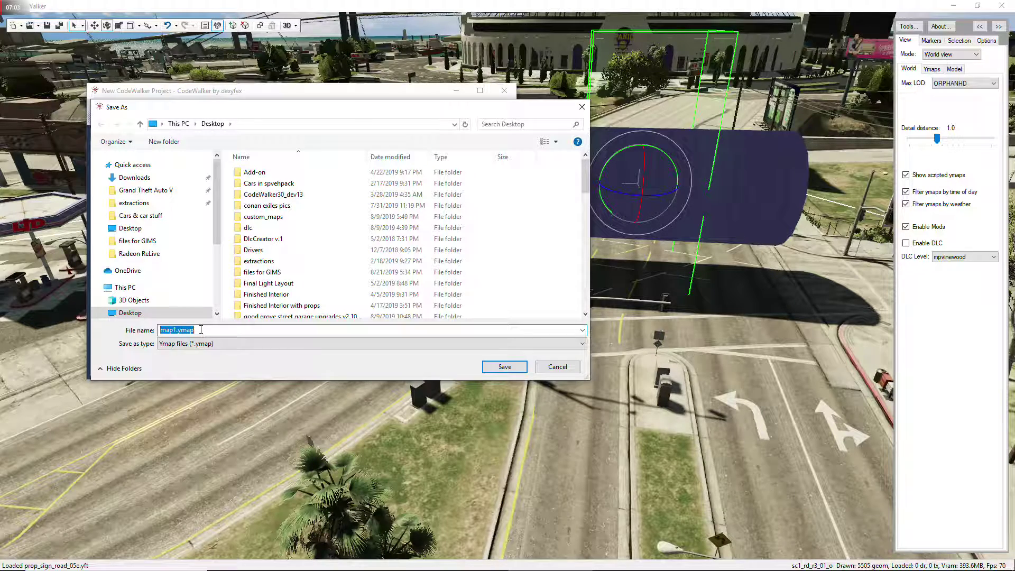
text(custom)
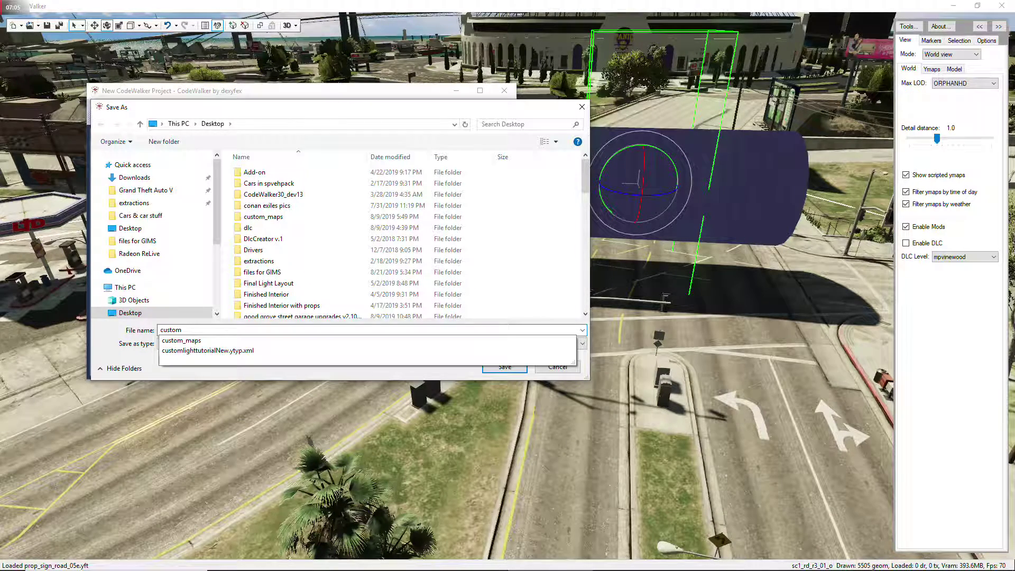
text(lighttutorialNew.ytyp.xml)
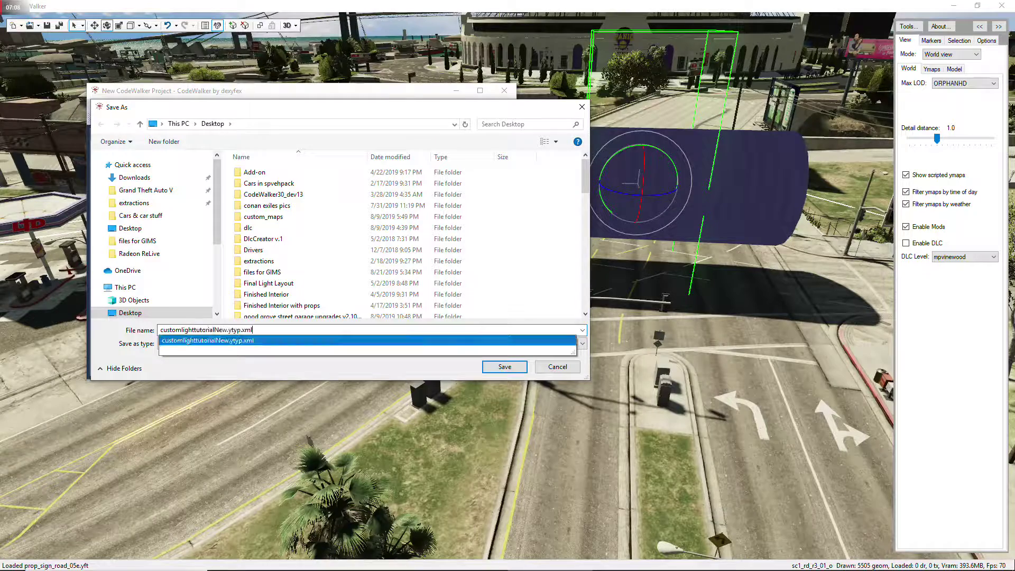
click(202, 340)
key(Return)
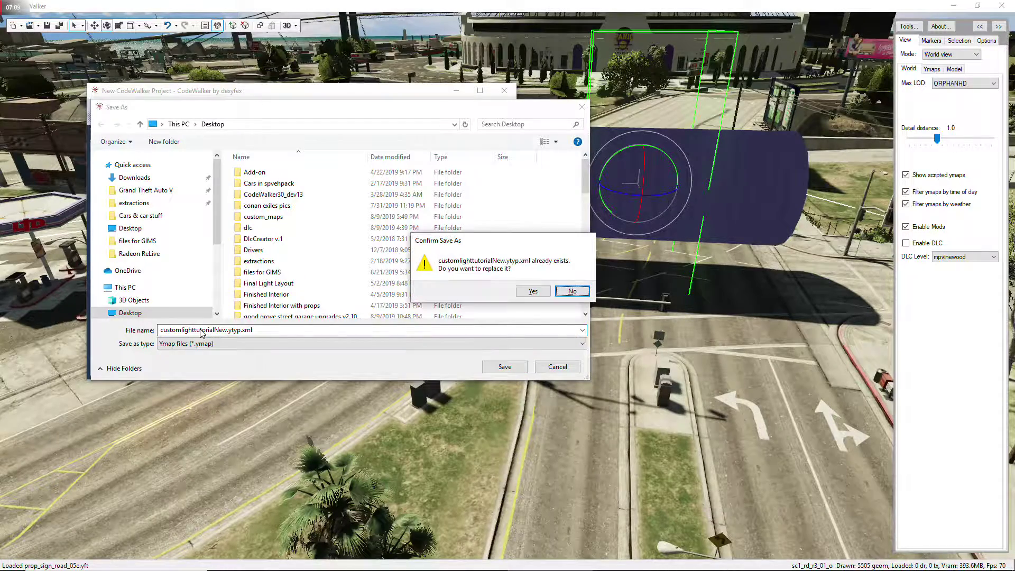
click(532, 291)
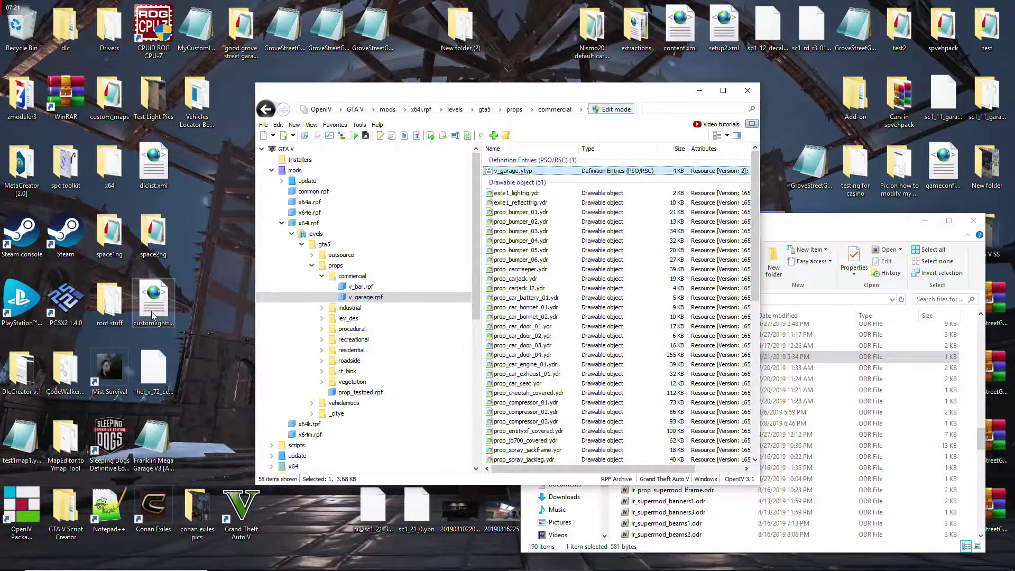
- Switch to OpenIV and open custom_maps.rpf inside mods/update/x64/dlcpacks/custom_maps/dlc.rpf, under x64/levels/gta5/_citye/maps
click(152, 312)
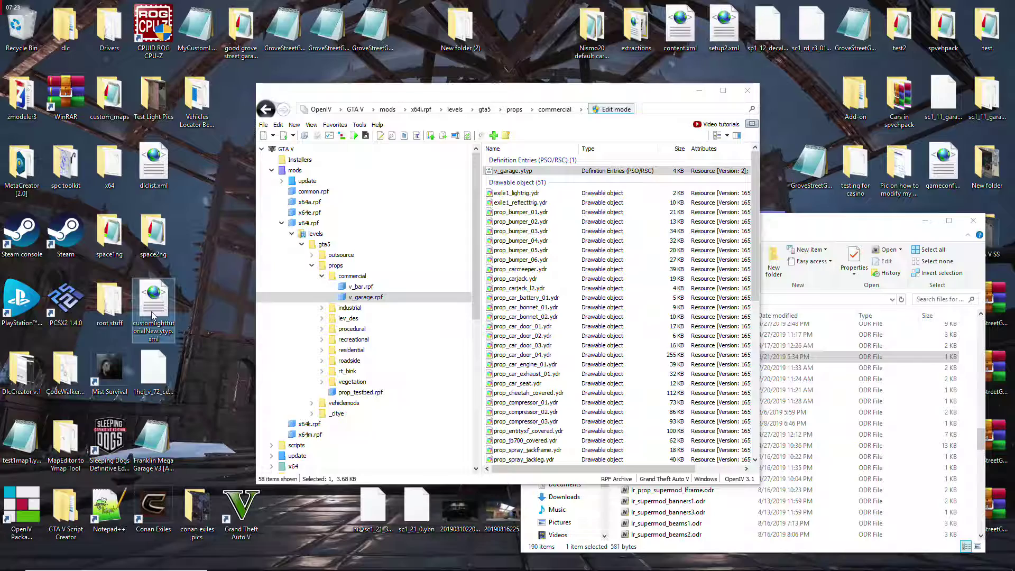
click(283, 181)
click(318, 202)
click(313, 192)
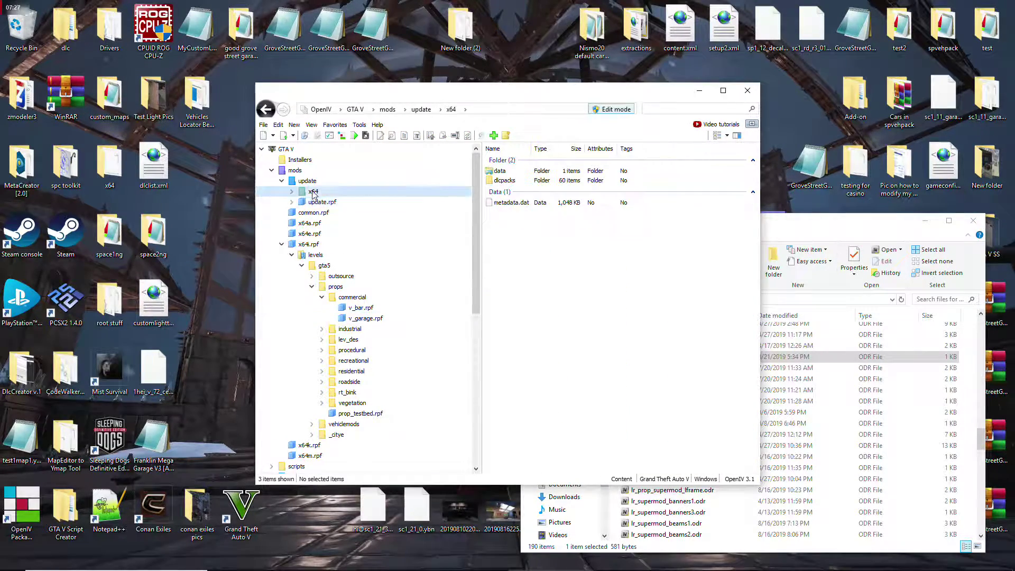
double_click(509, 180)
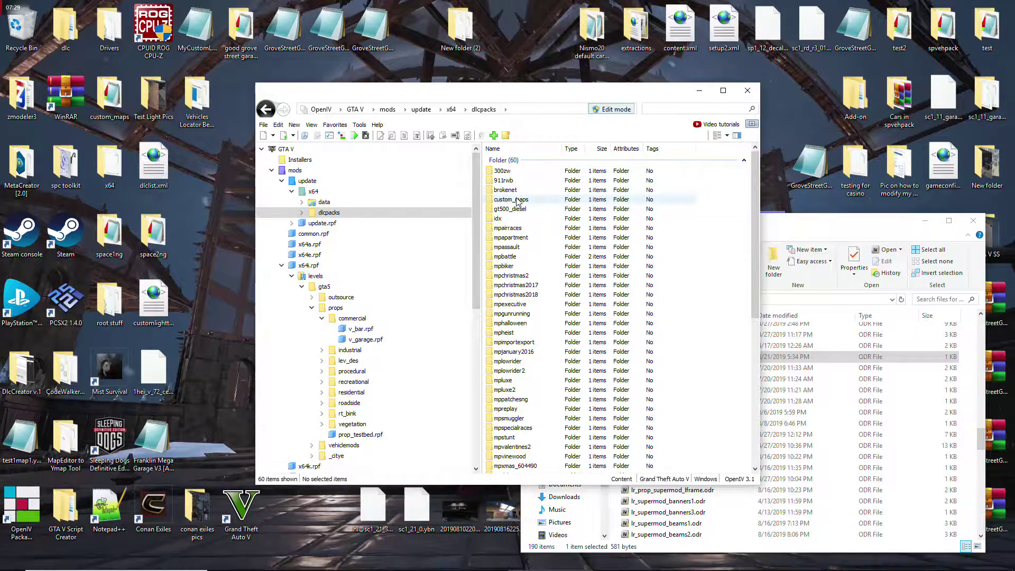
double_click(509, 199)
double_click(505, 171)
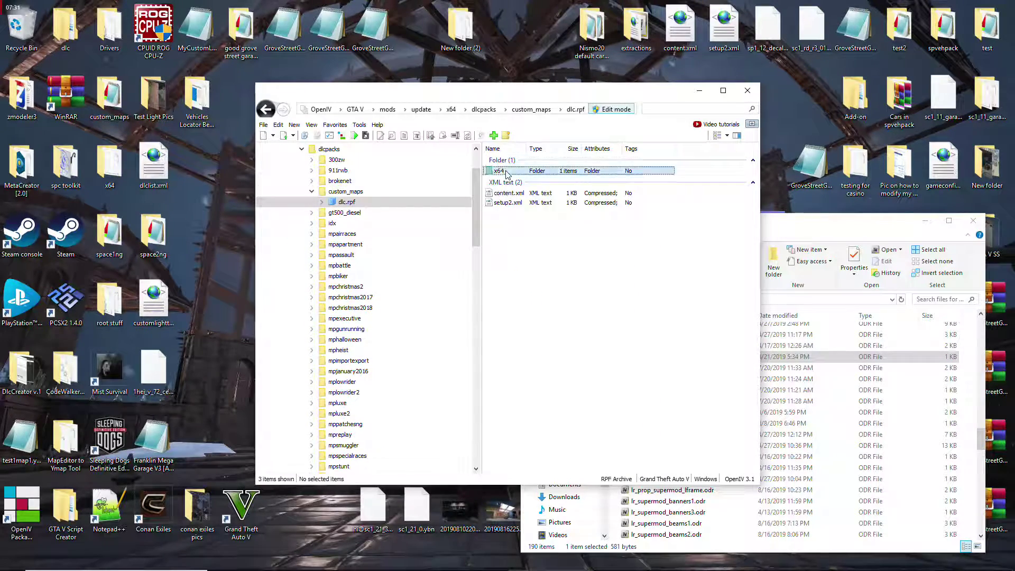
double_click(505, 171)
double_click(505, 171)
double_click(505, 170)
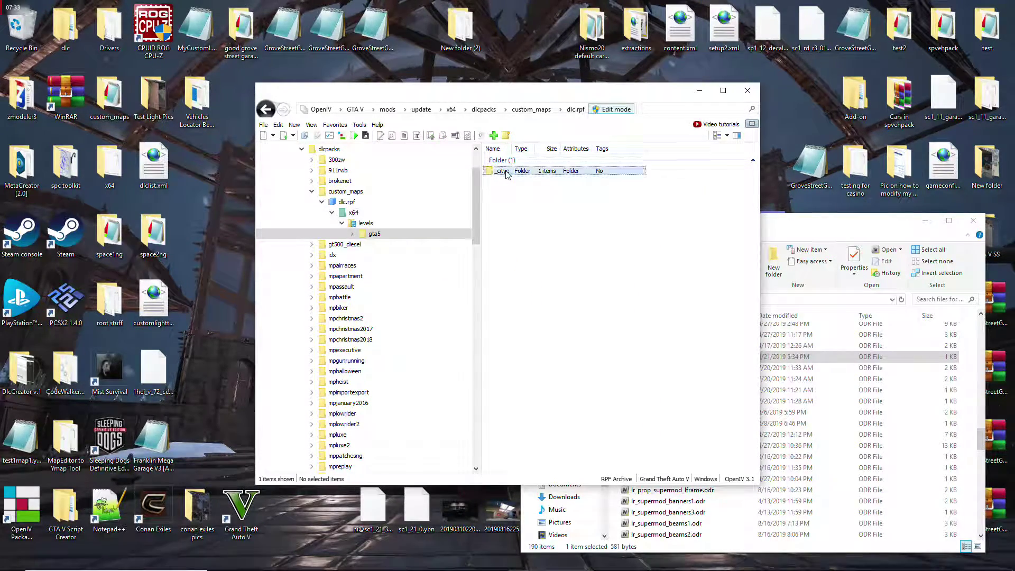
double_click(505, 171)
double_click(505, 171)
double_click(506, 172)
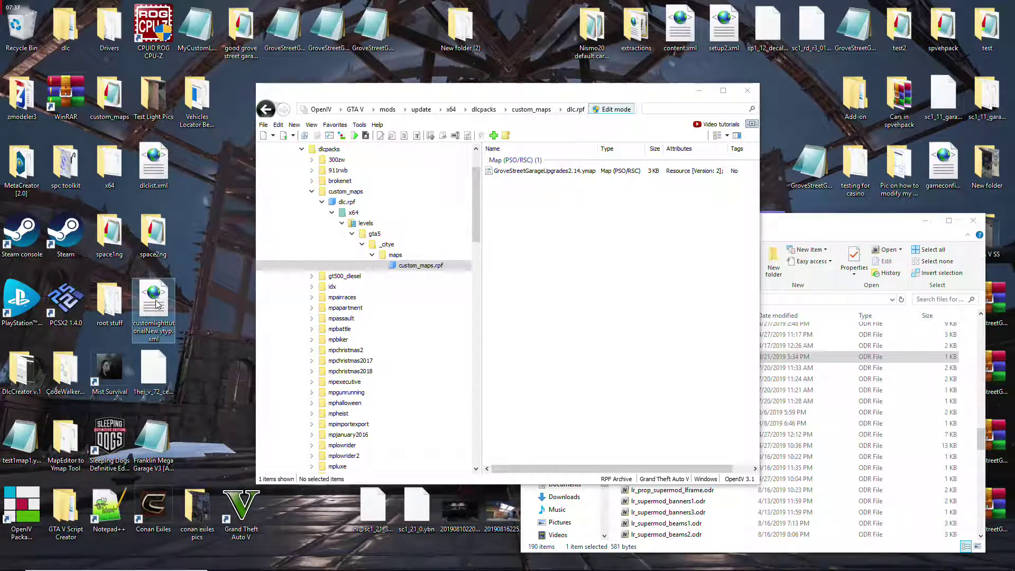
- Try importing the desktop file customlighttutorialNew.ytyp.xml into custom_maps.rpf, and delete the imported ytyp from the archive
drag(156, 300, 557, 242)
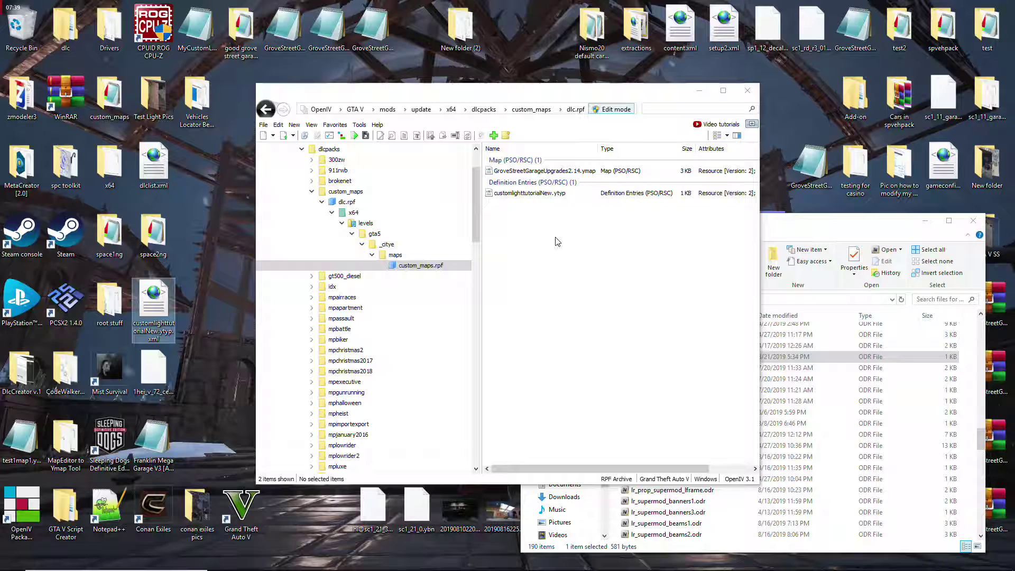
click(538, 193)
right_click(538, 194)
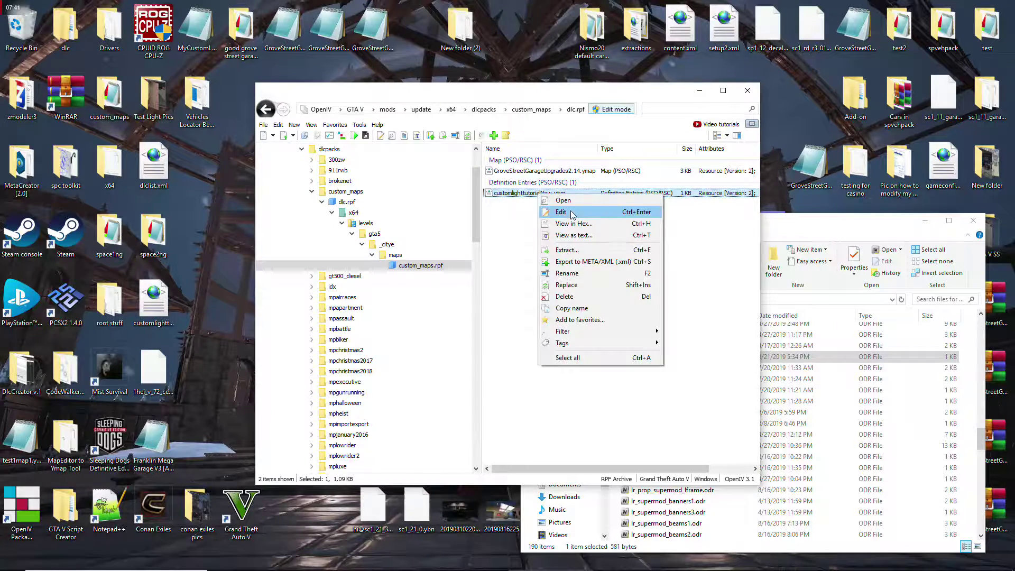
click(574, 296)
click(547, 324)
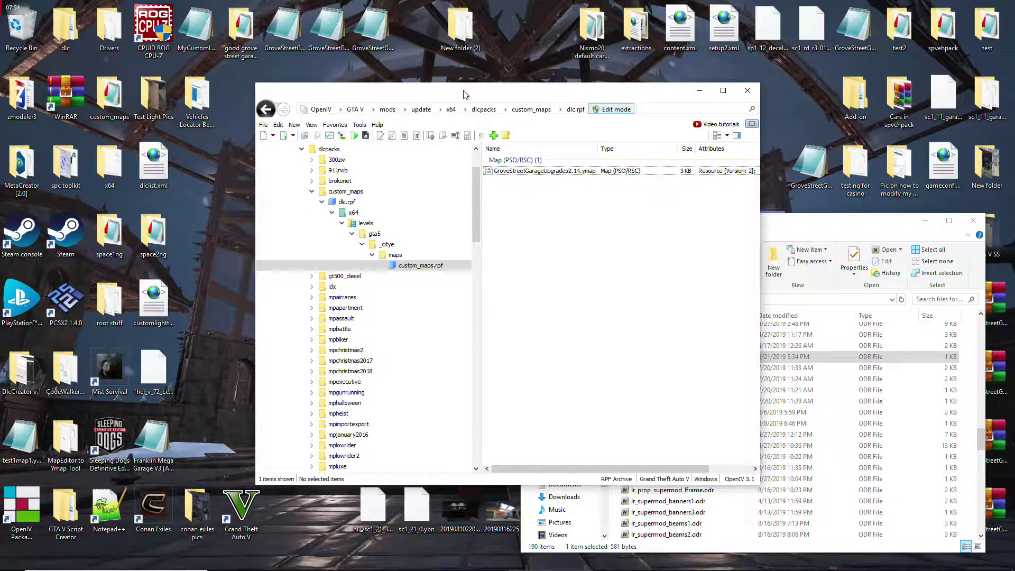
drag(463, 94, 590, 80)
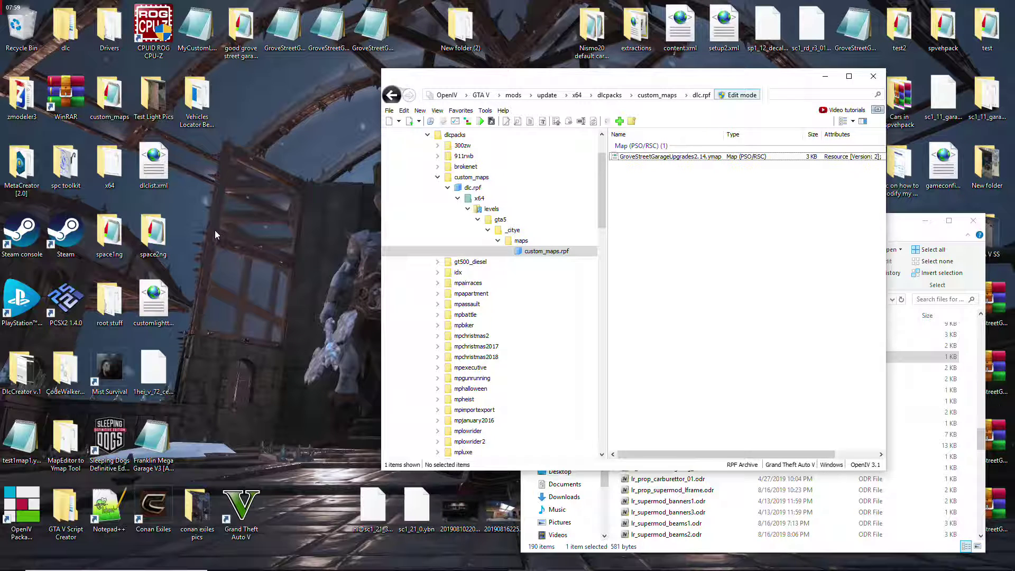
mouse_move(632, 559)
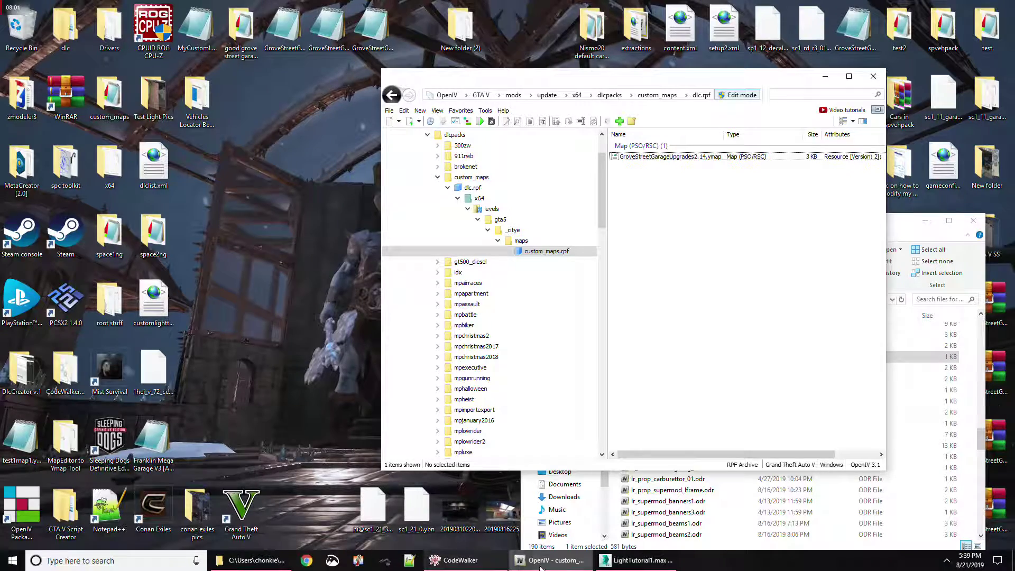
click(448, 561)
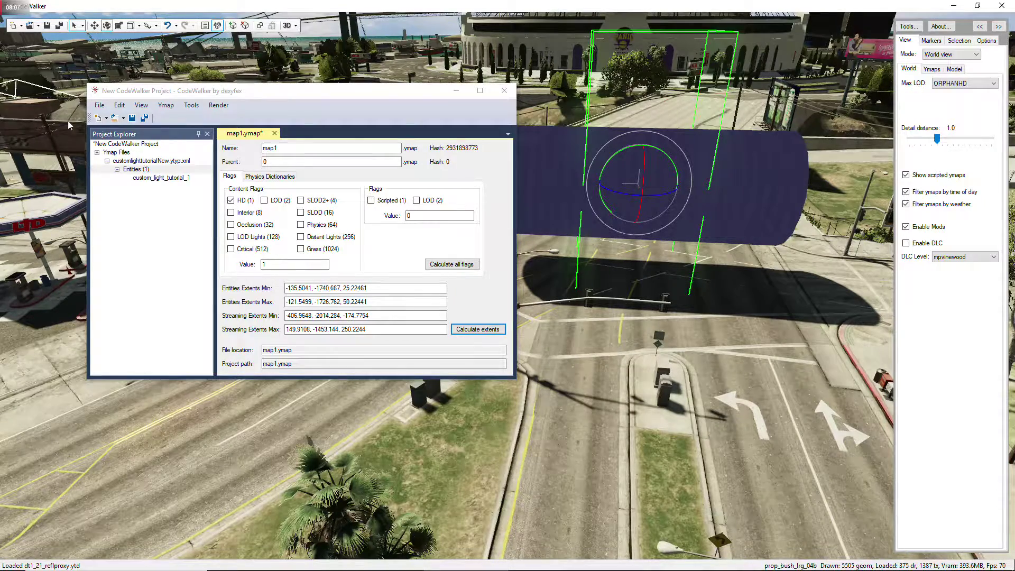
click(956, 6)
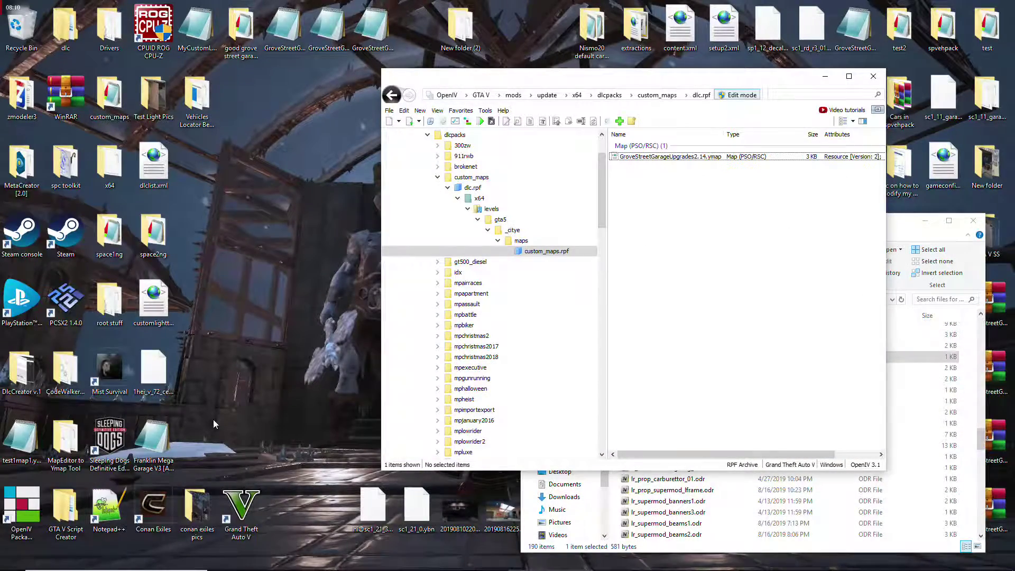
click(154, 311)
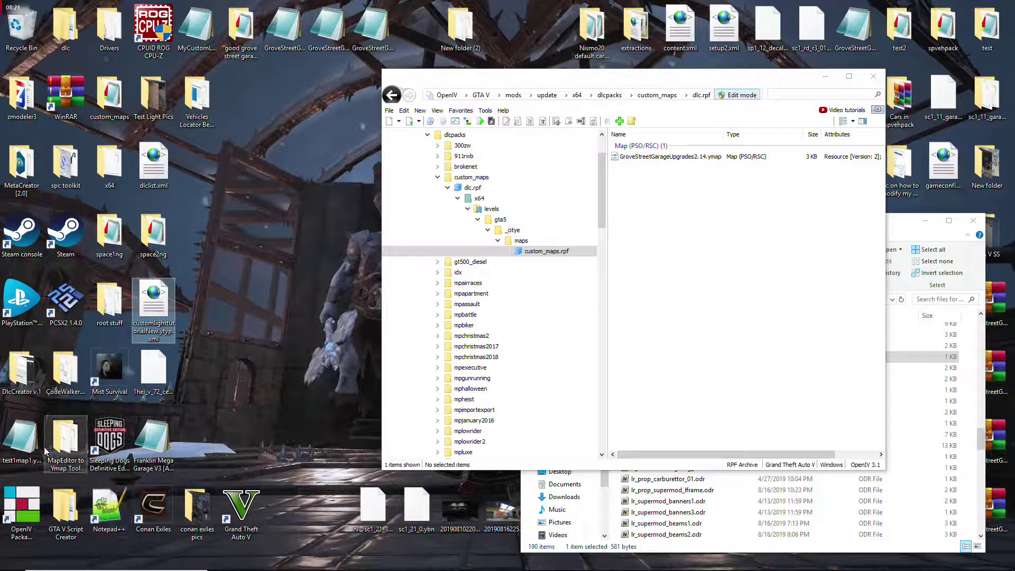
mouse_move(503, 558)
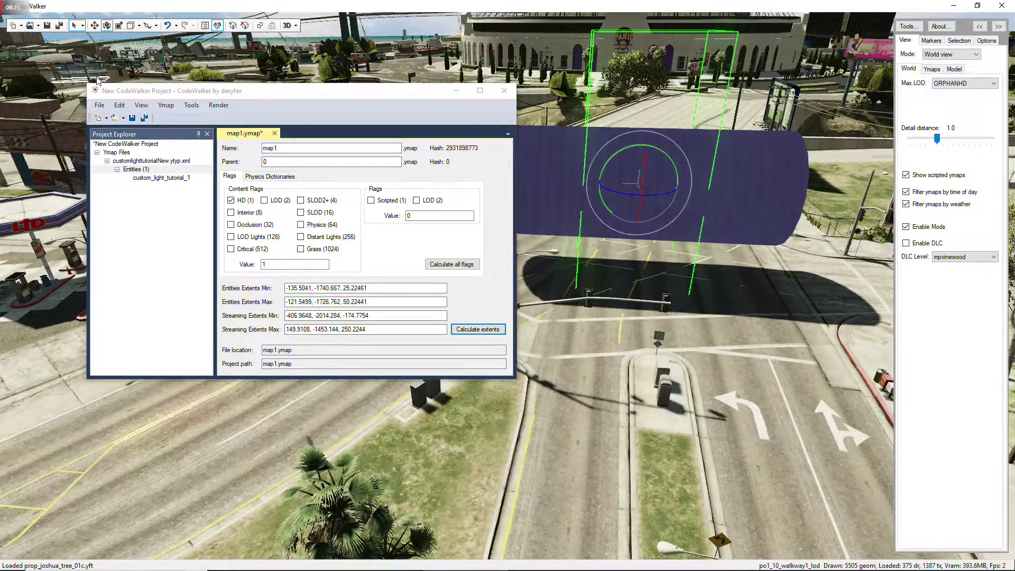
click(99, 107)
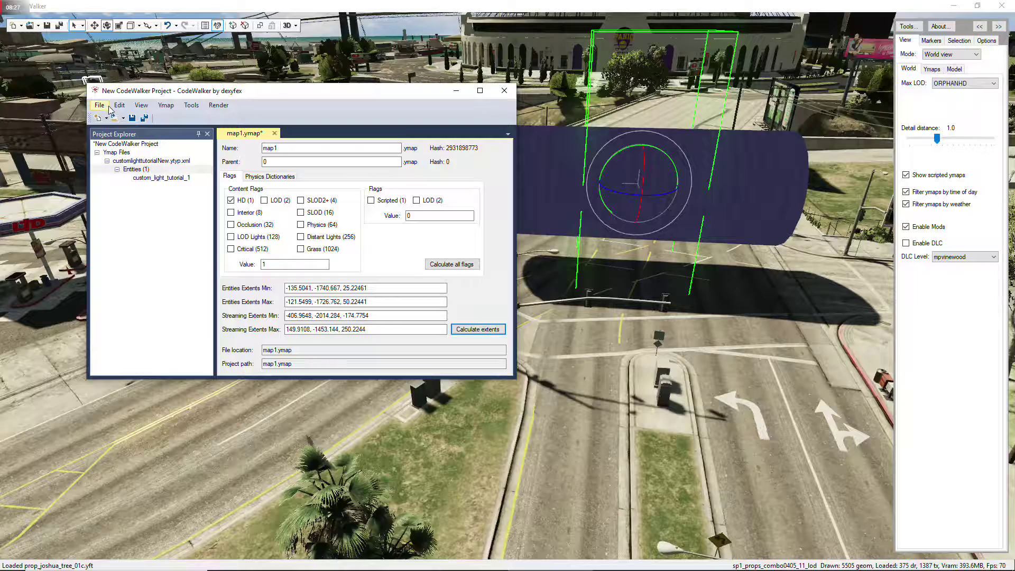
click(109, 109)
click(107, 118)
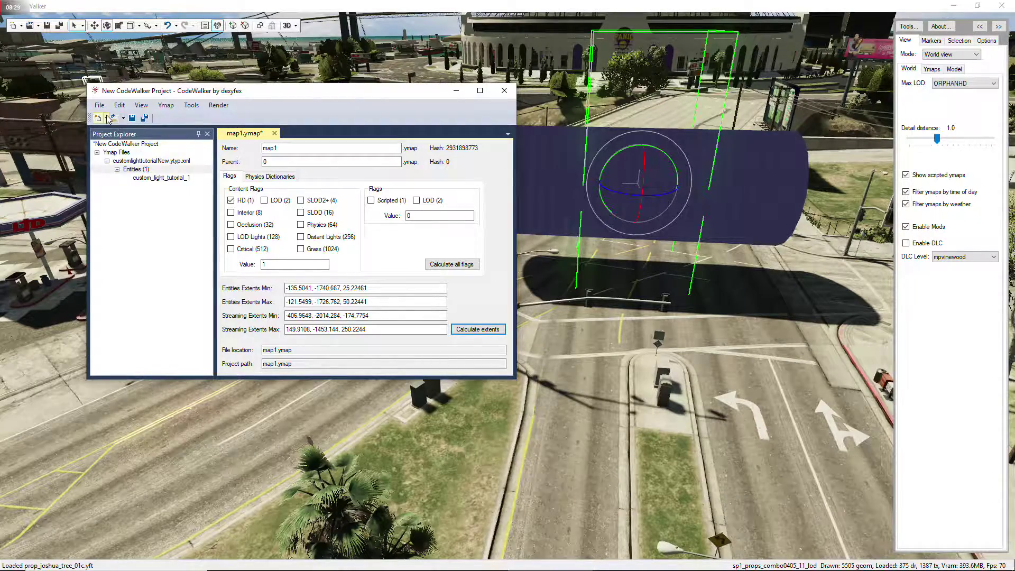
click(98, 104)
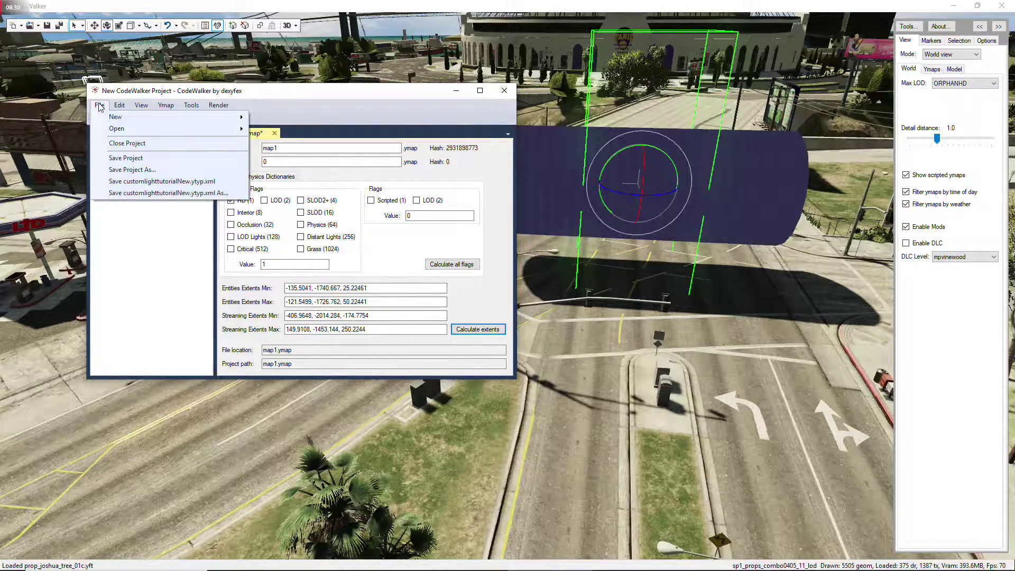
click(132, 170)
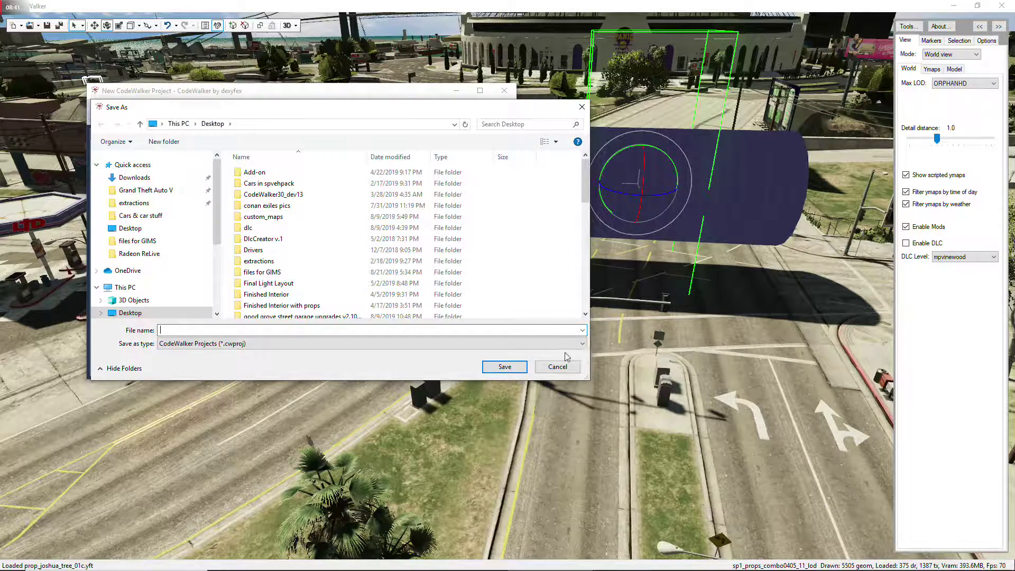
click(568, 369)
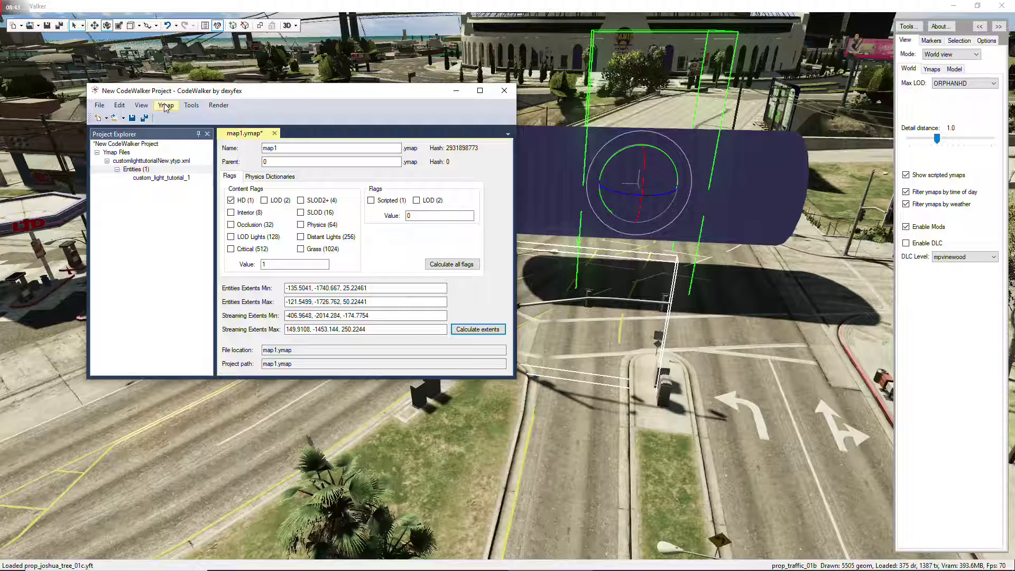
- Examine the properties and entities of the customlighttutorialNew.ytyp.xml entry in the CodeWalker project and close its properties page
click(173, 162)
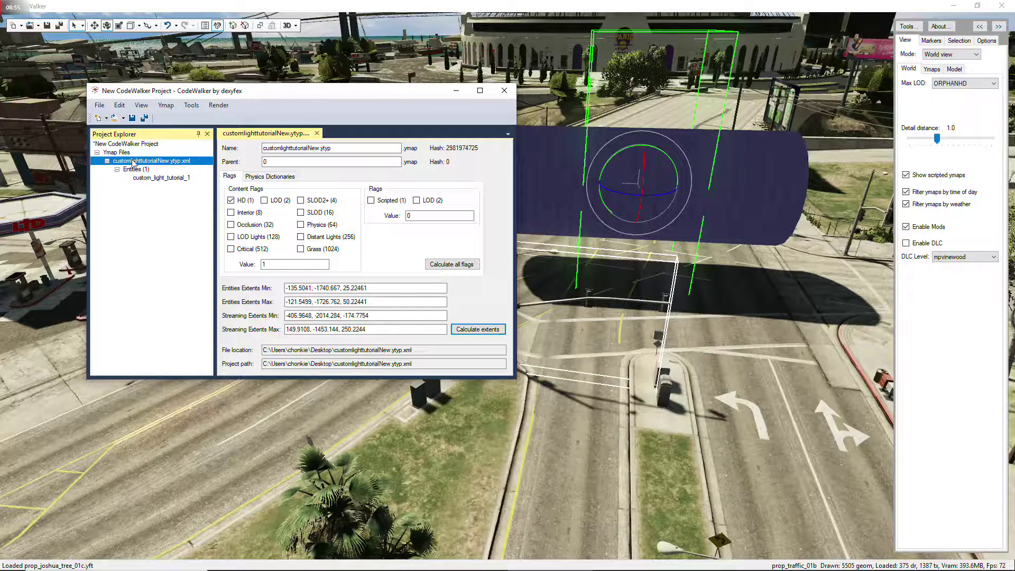
click(107, 161)
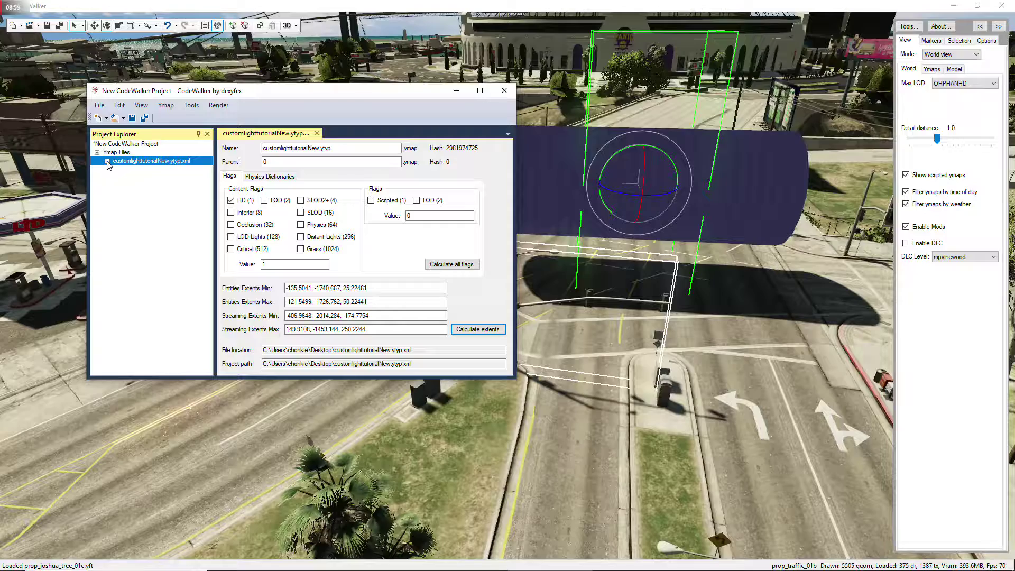
click(107, 161)
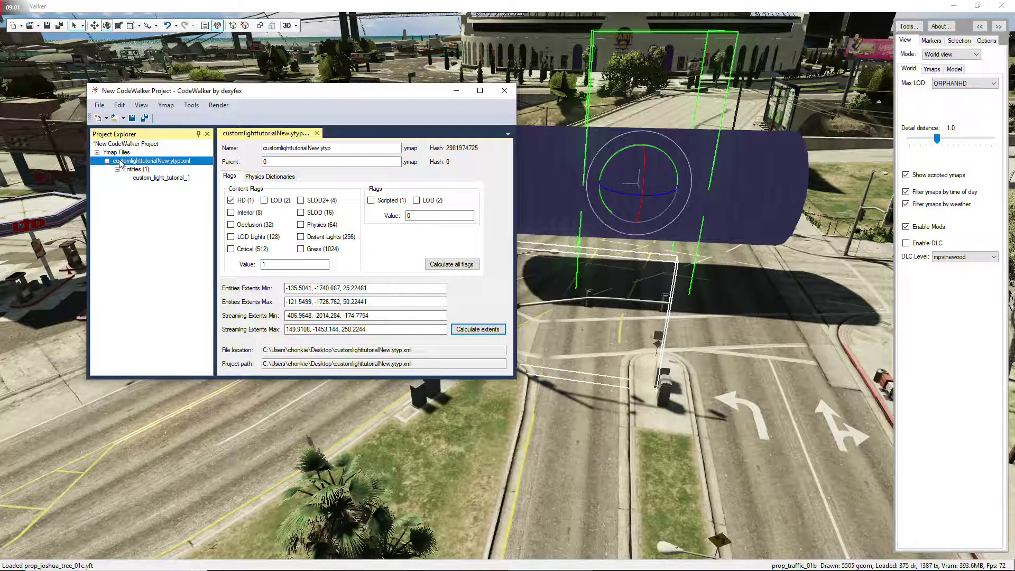
click(99, 105)
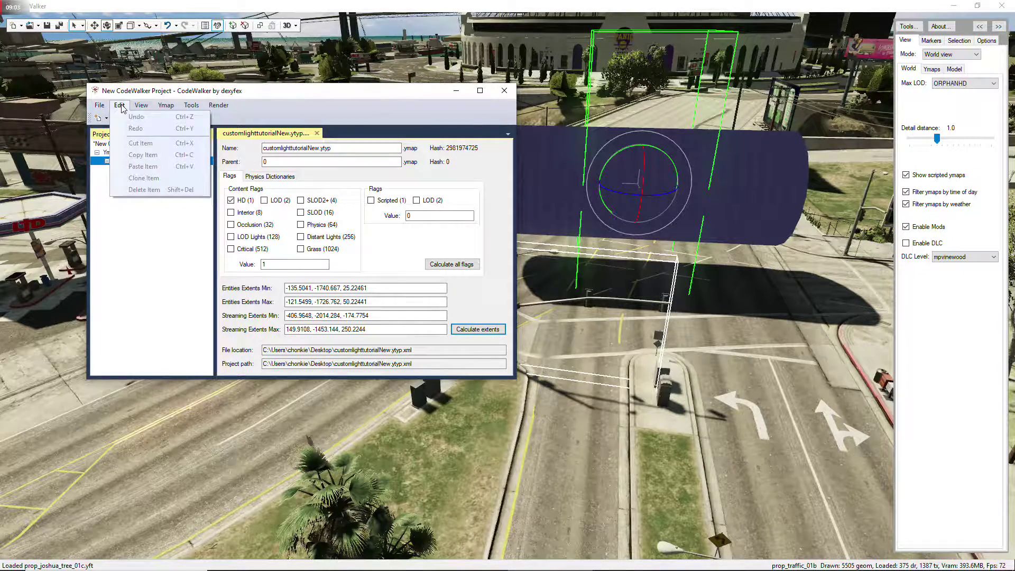
click(166, 105)
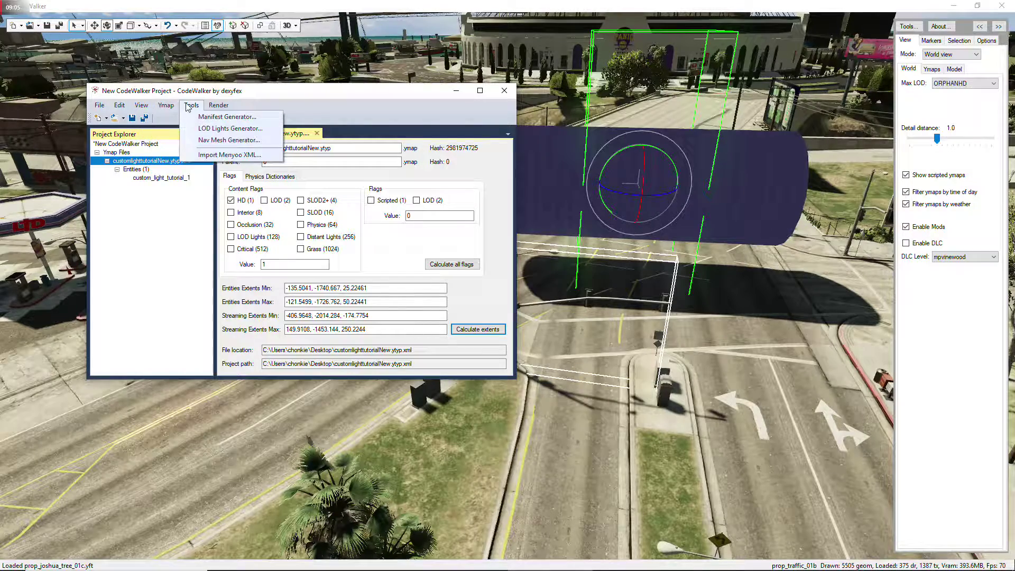
click(119, 164)
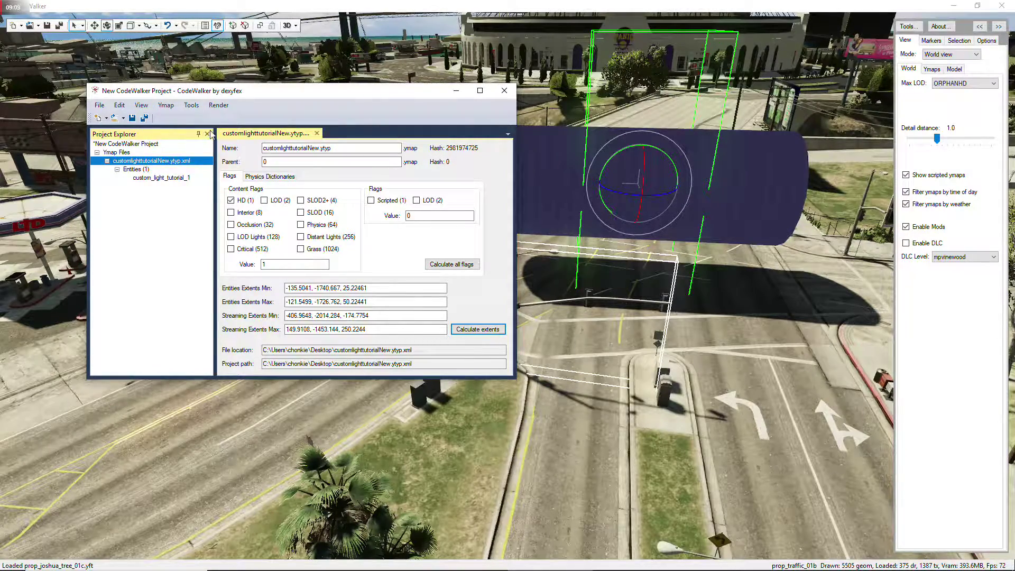
click(317, 134)
click(185, 162)
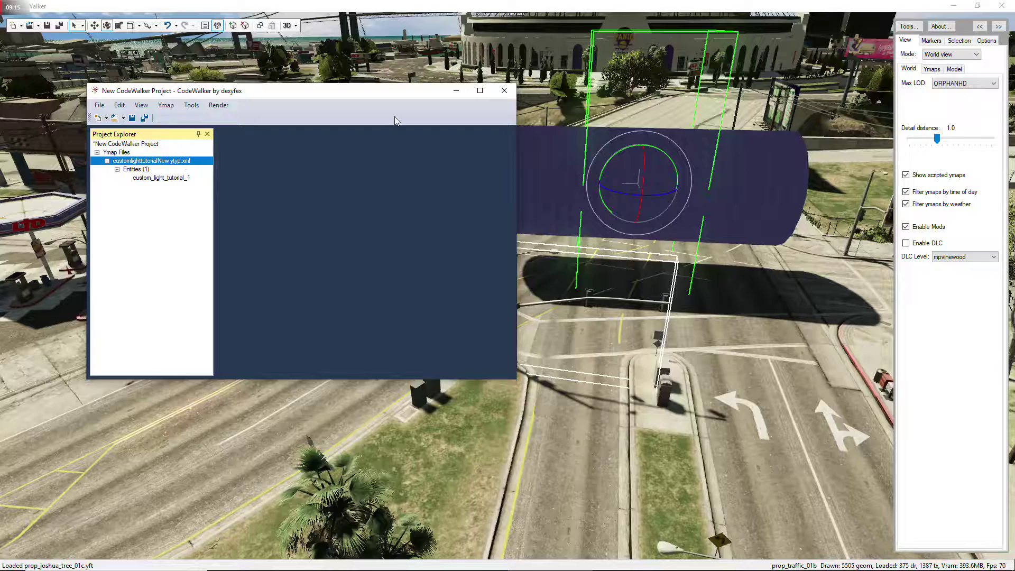
- Close the current CodeWalker project and create a new ymap in a fresh project
click(504, 90)
click(576, 323)
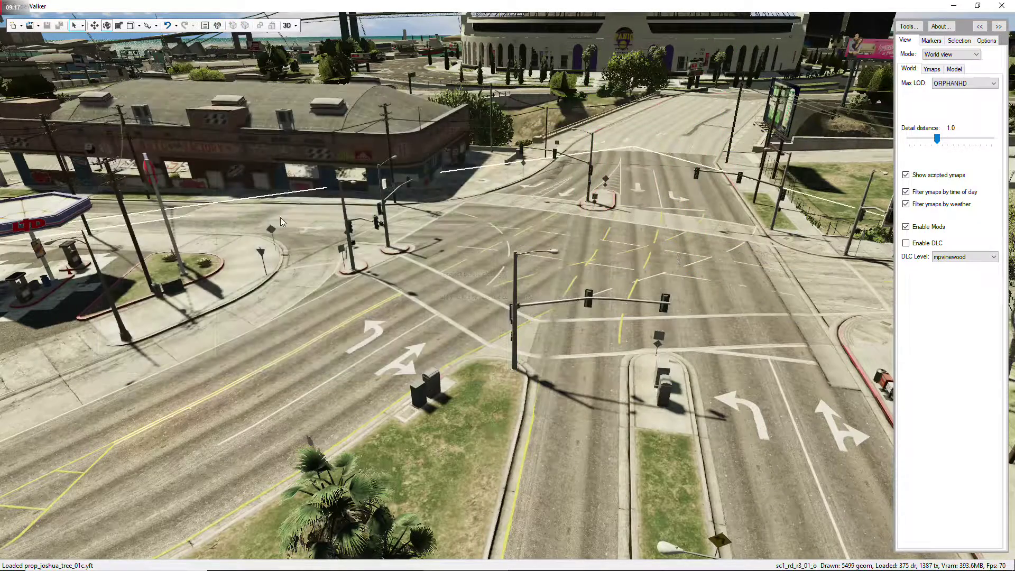
click(22, 26)
click(37, 48)
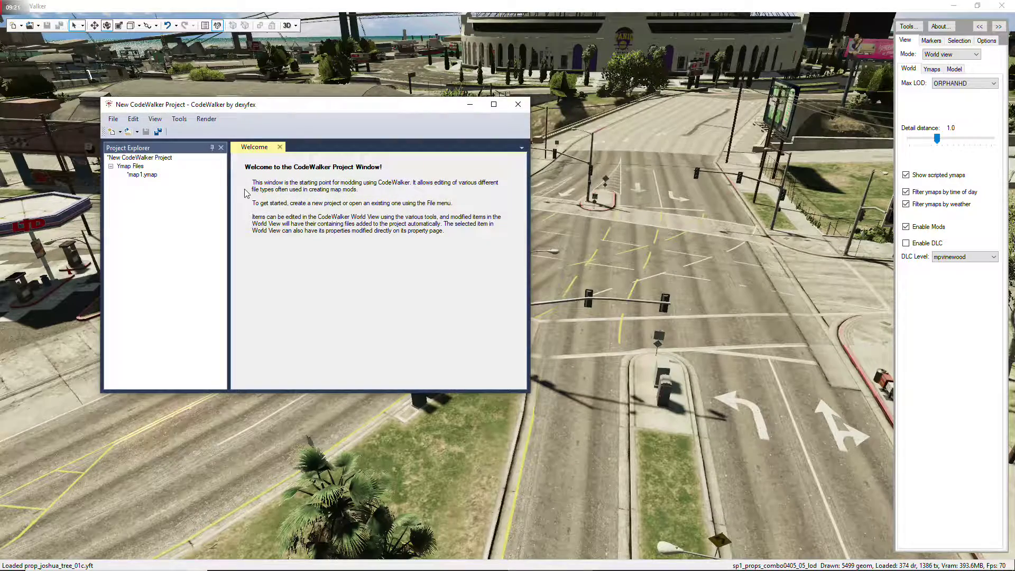
- Add a new entity to map1.ymap and set its archetype to custom_light_tutorial_1
double_click(141, 175)
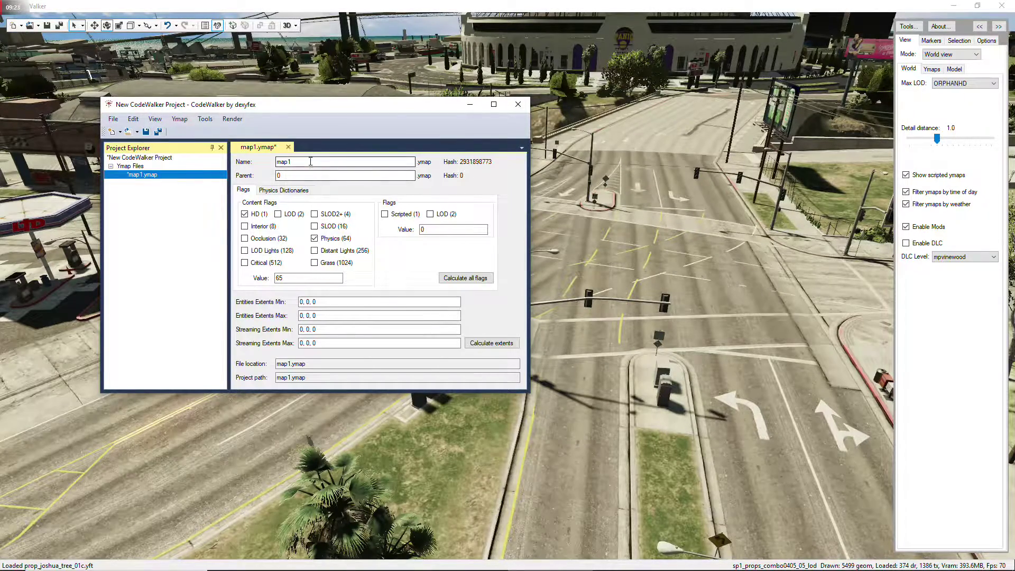
click(180, 119)
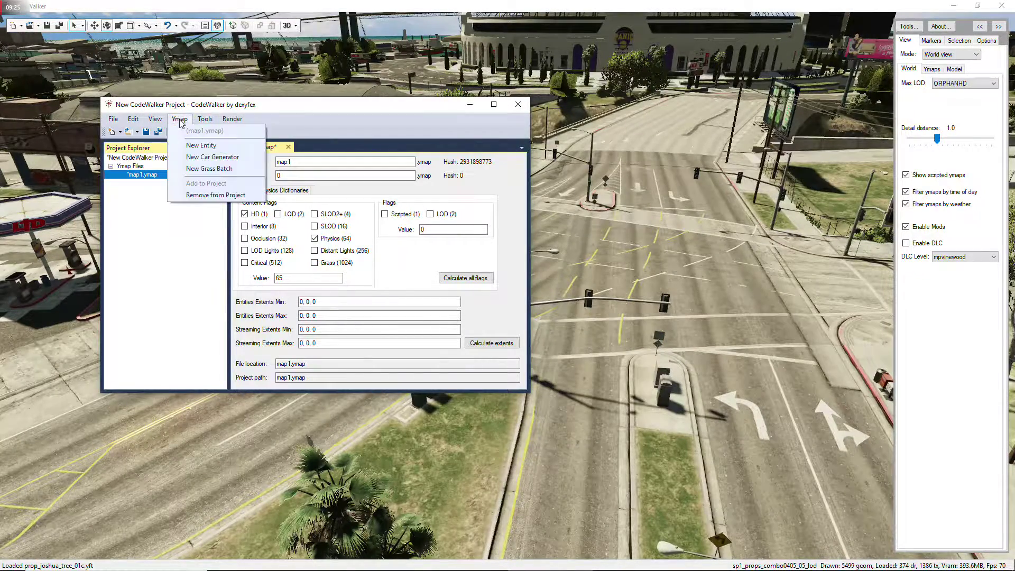
click(194, 146)
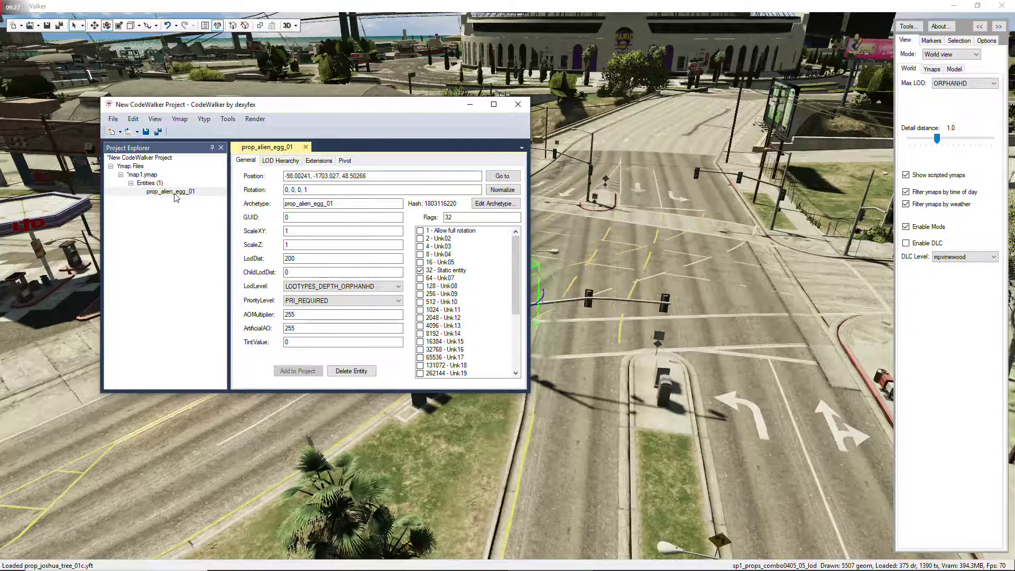
drag(339, 204, 241, 208)
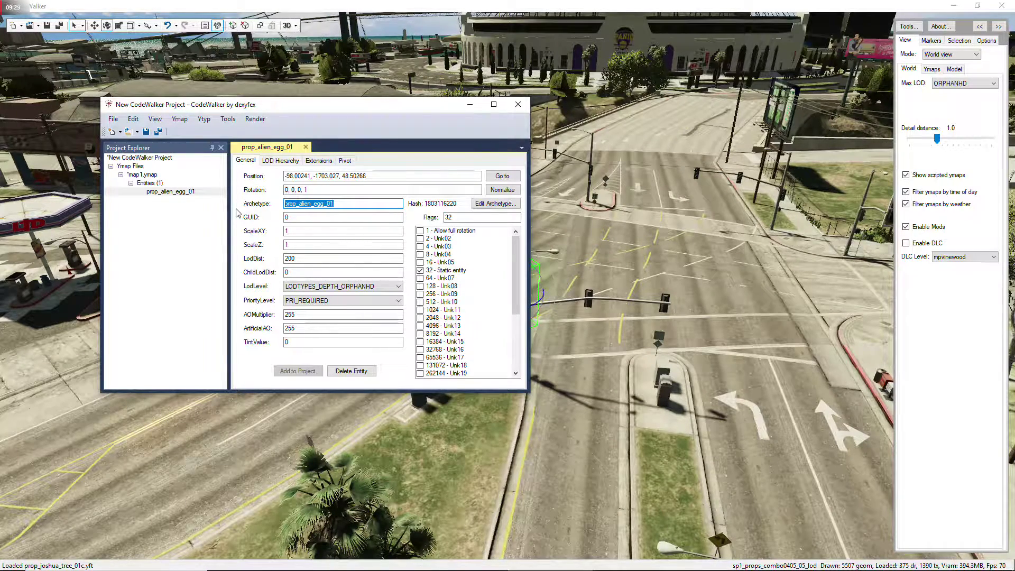
text(custom)
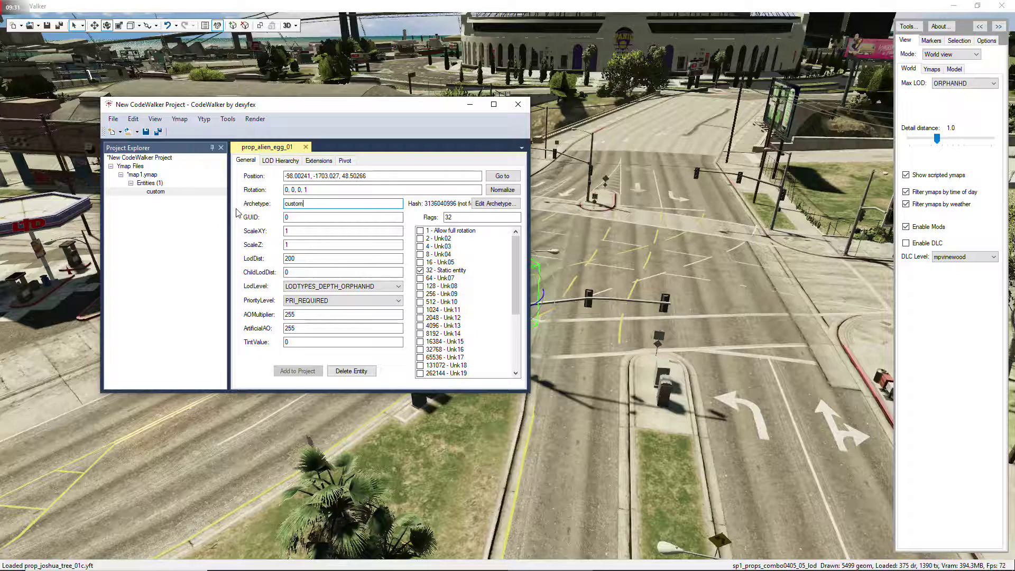
text(_)
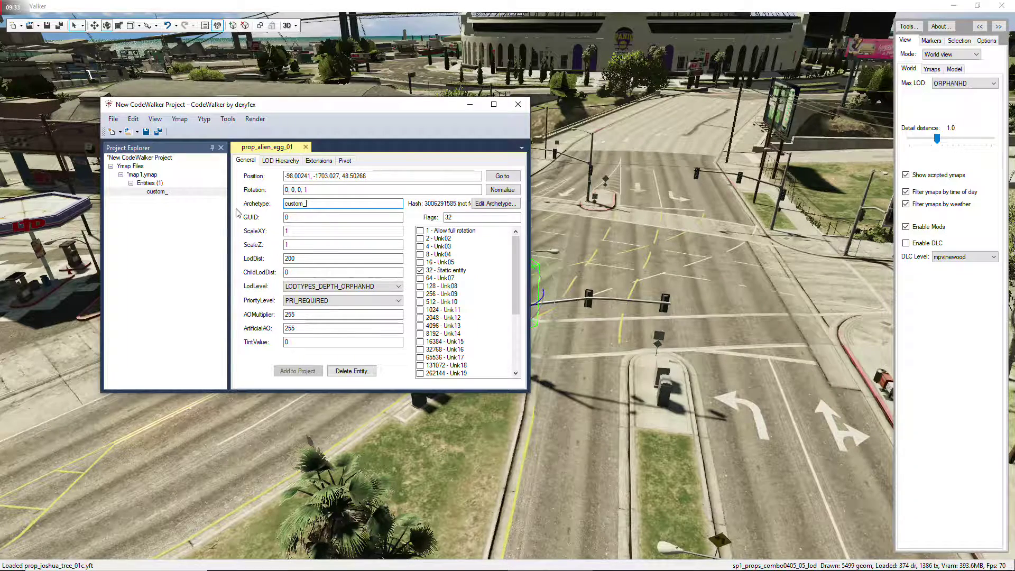
text(kight_)
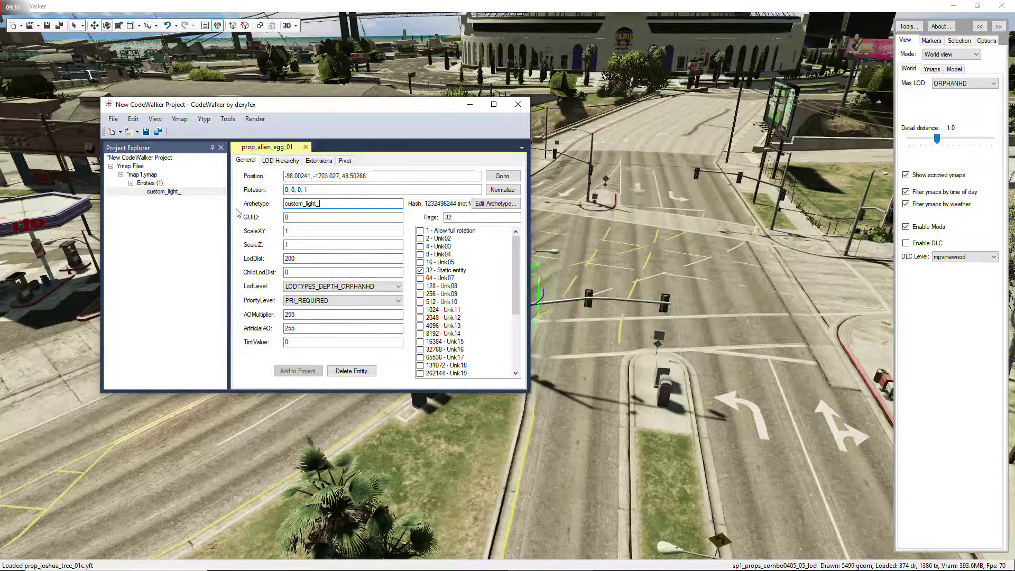
text(tutorial)
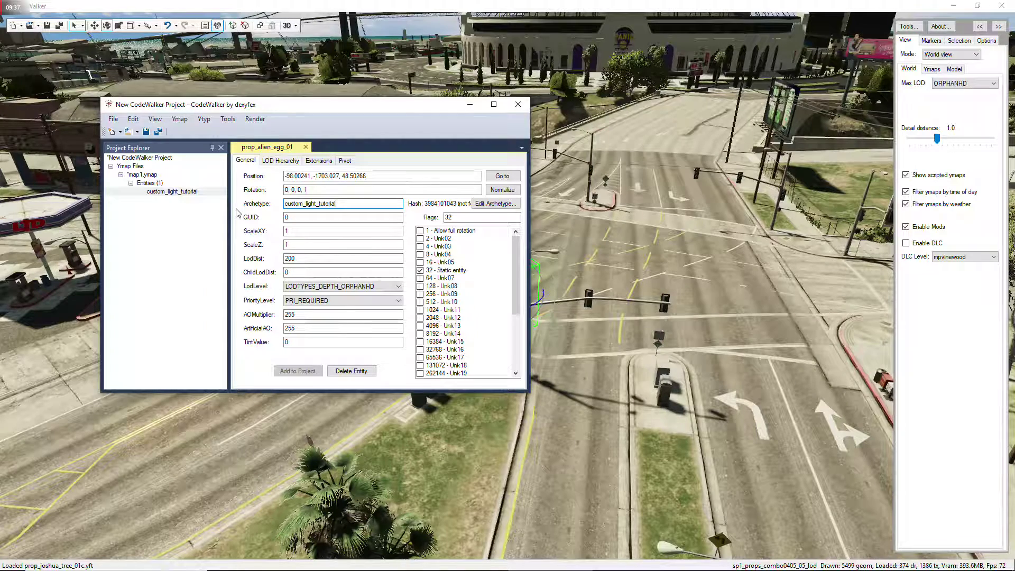
text(_1)
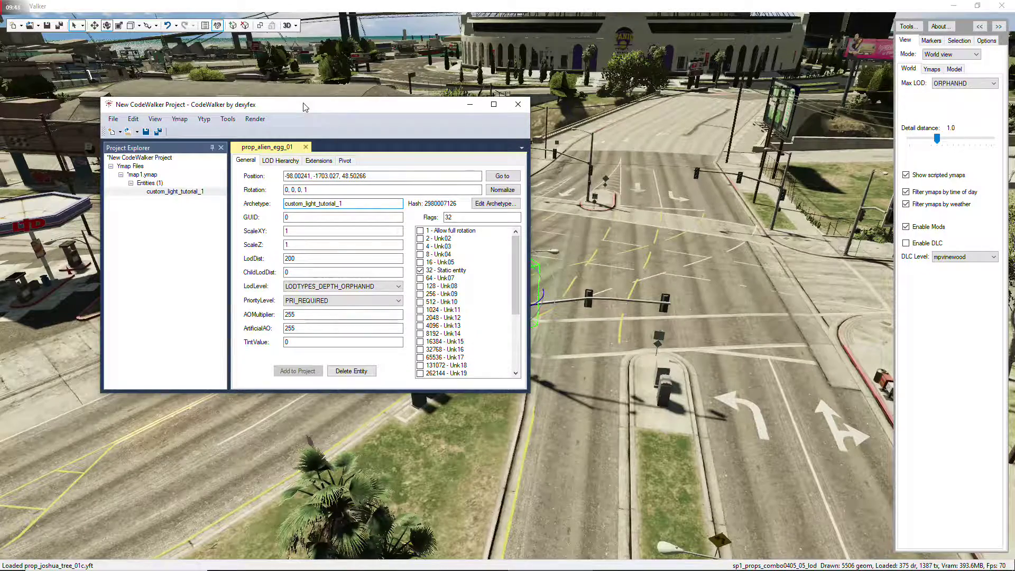
- Move the custom light entity over the road intersection, to about -124.2, -1736.1, 48.5
drag(304, 107, 210, 224)
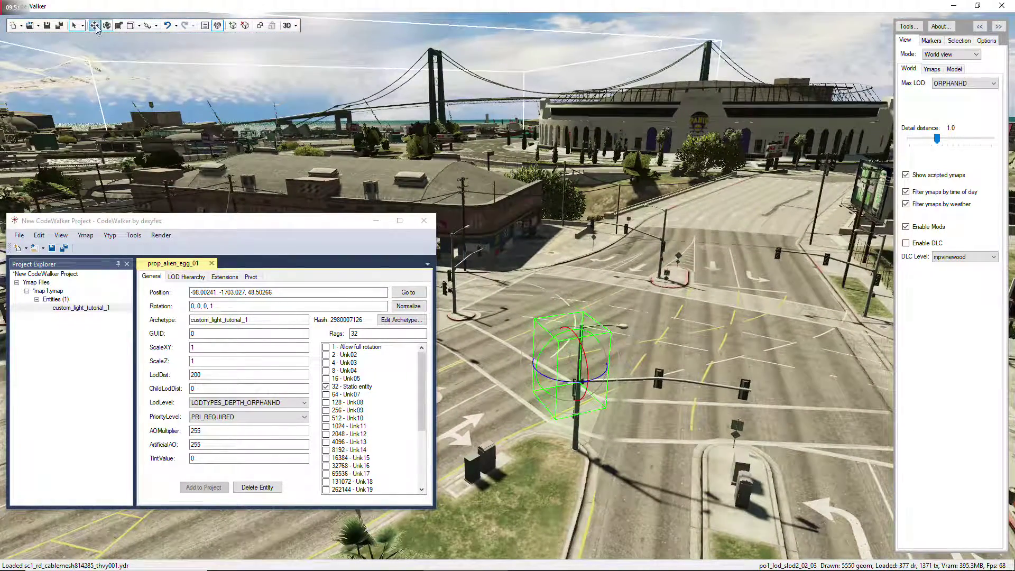
click(95, 26)
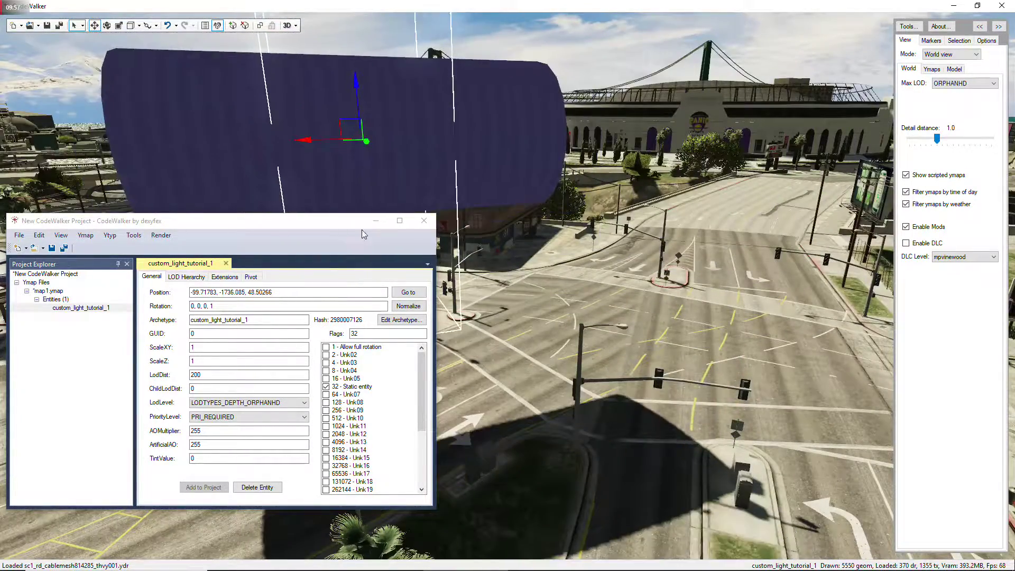
drag(319, 143, 637, 175)
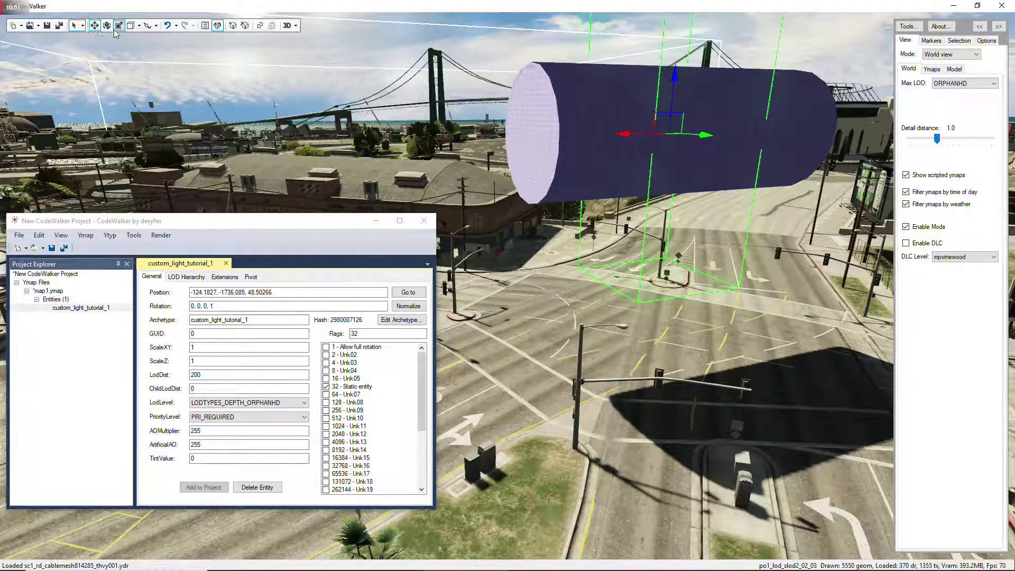
- Rotate the custom light entity about its vertical axis to a rotation of about 0, 0, 0.967, -0.253
key(e)
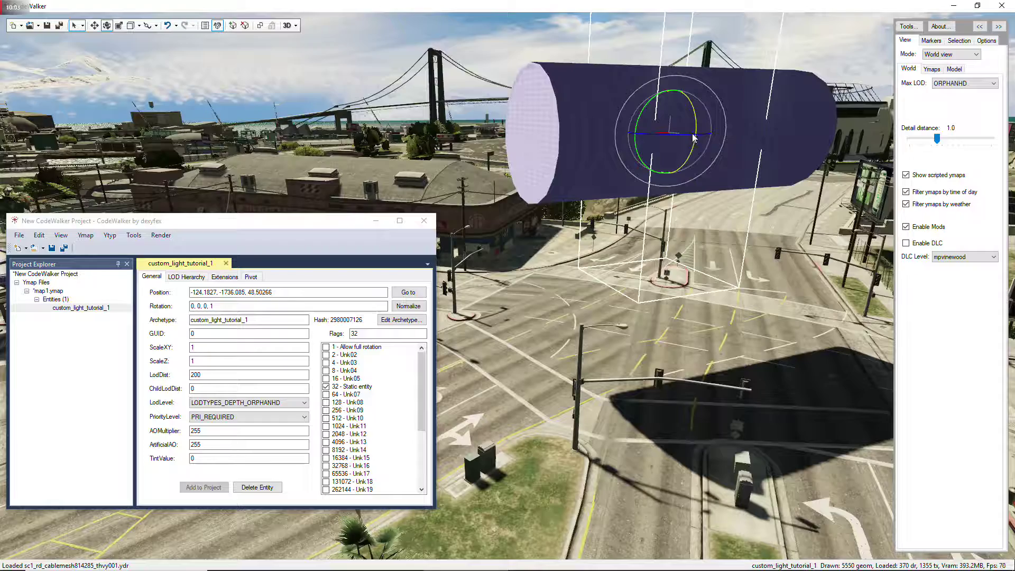
drag(690, 135, 664, 132)
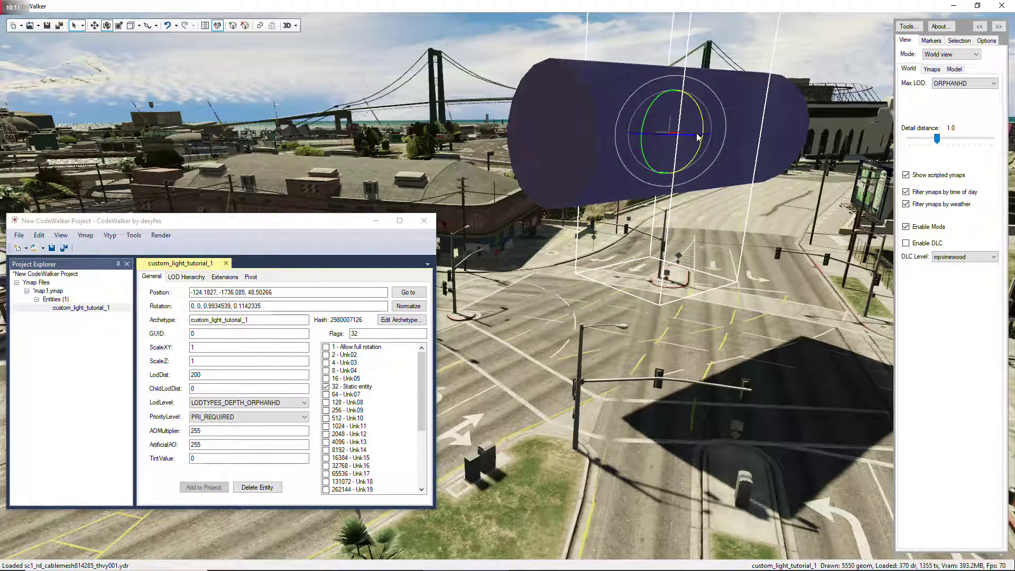
drag(697, 138, 643, 139)
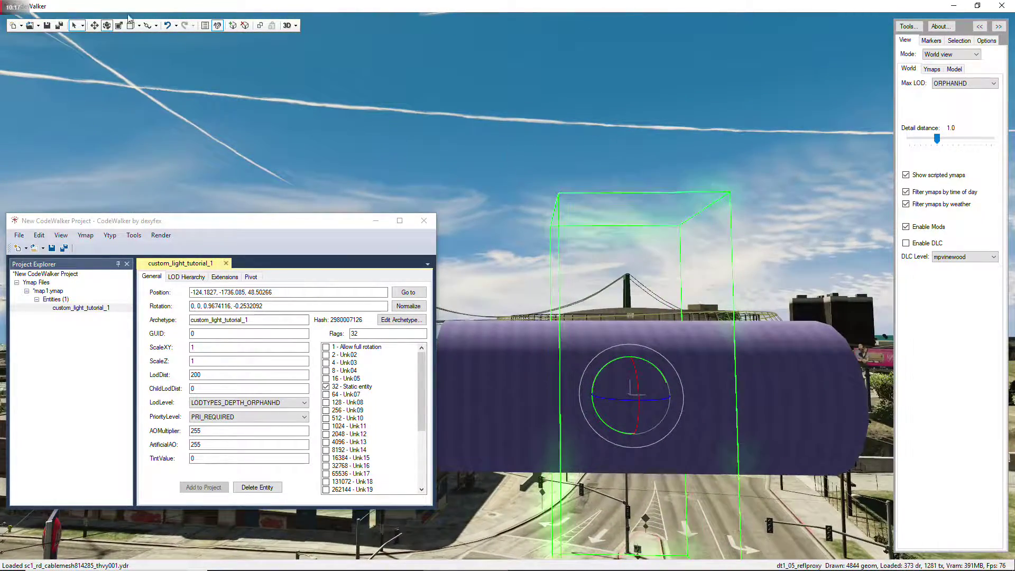
- Lower the rotated light entity above the intersection, to a position of about -126.8, -1734.6, 37.6
click(94, 25)
drag(629, 356, 703, 154)
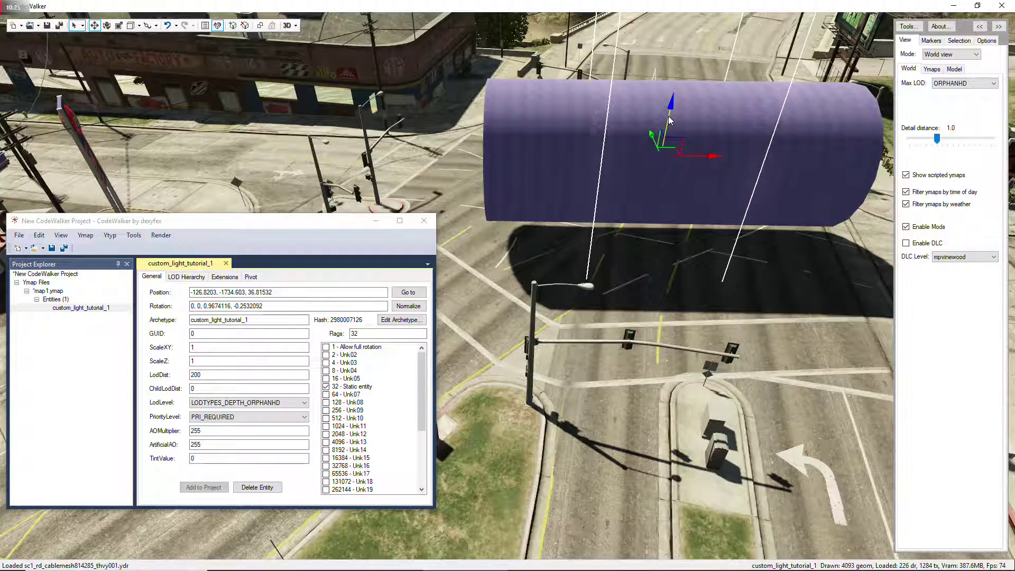
drag(670, 119, 669, 106)
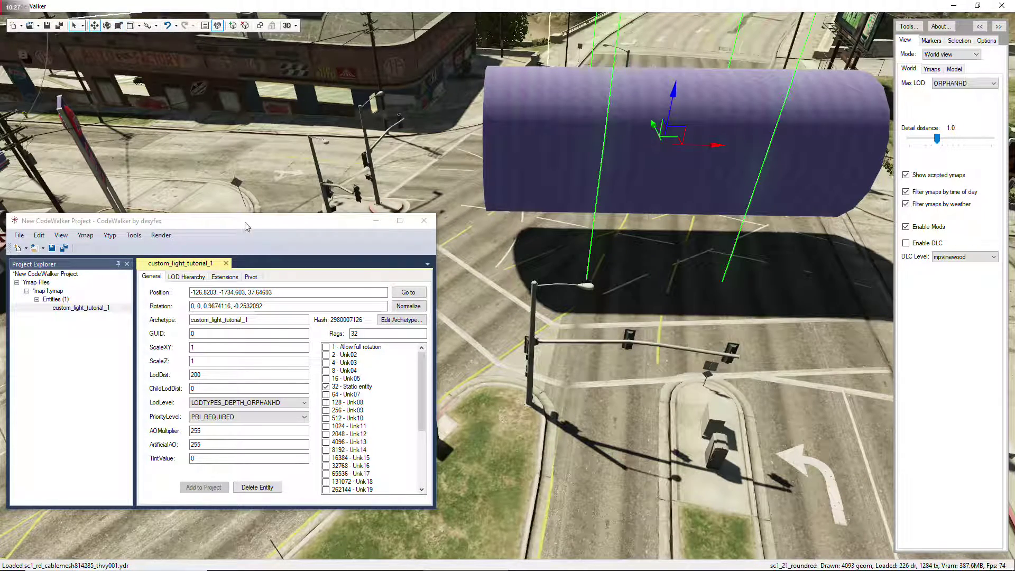
- Calculate all flags and the entity and streaming extents for map1.ymap
click(50, 291)
click(371, 395)
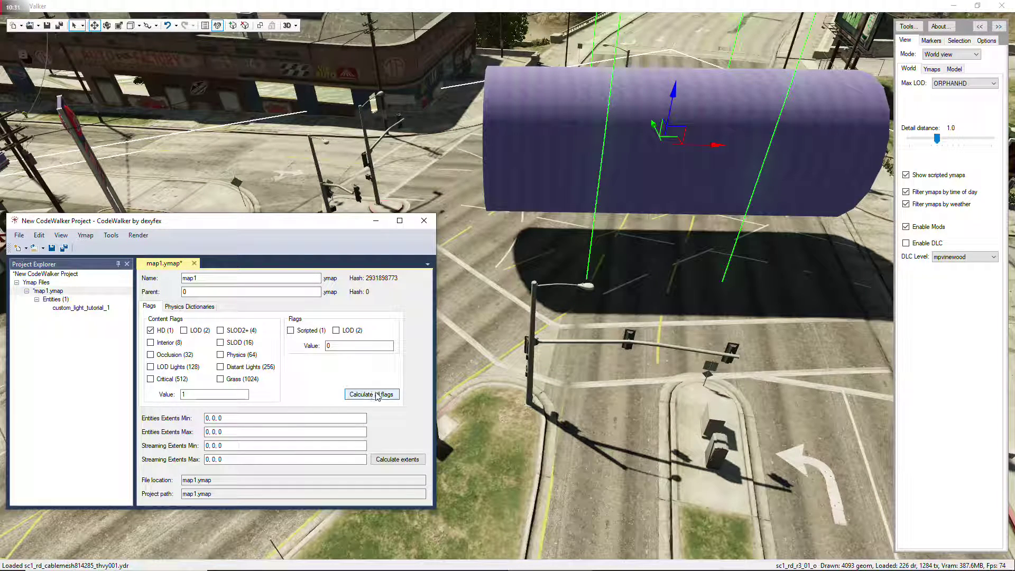
click(401, 460)
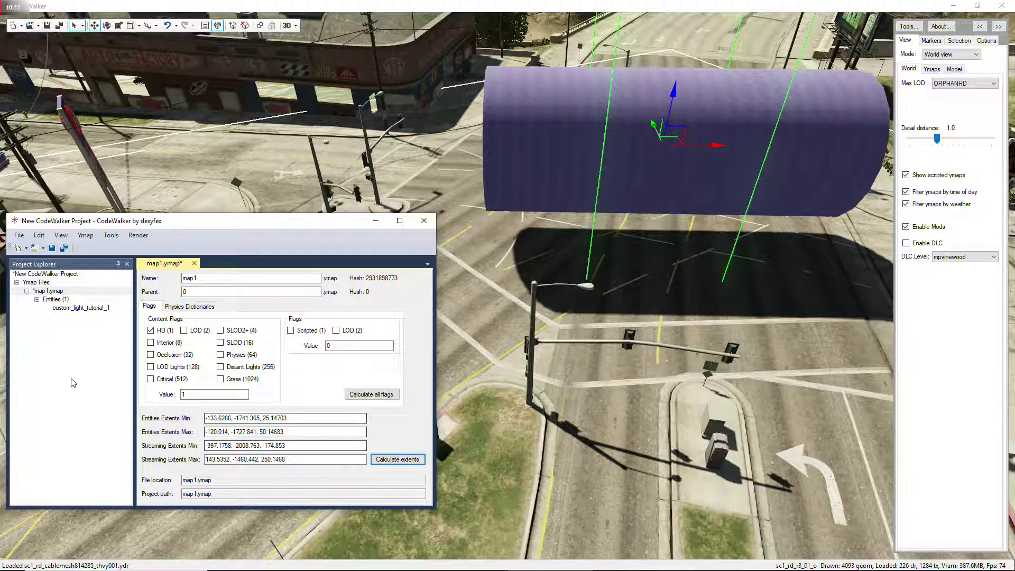
- Save map1.ymap to the Desktop as custom_Light in the ymap format
click(21, 236)
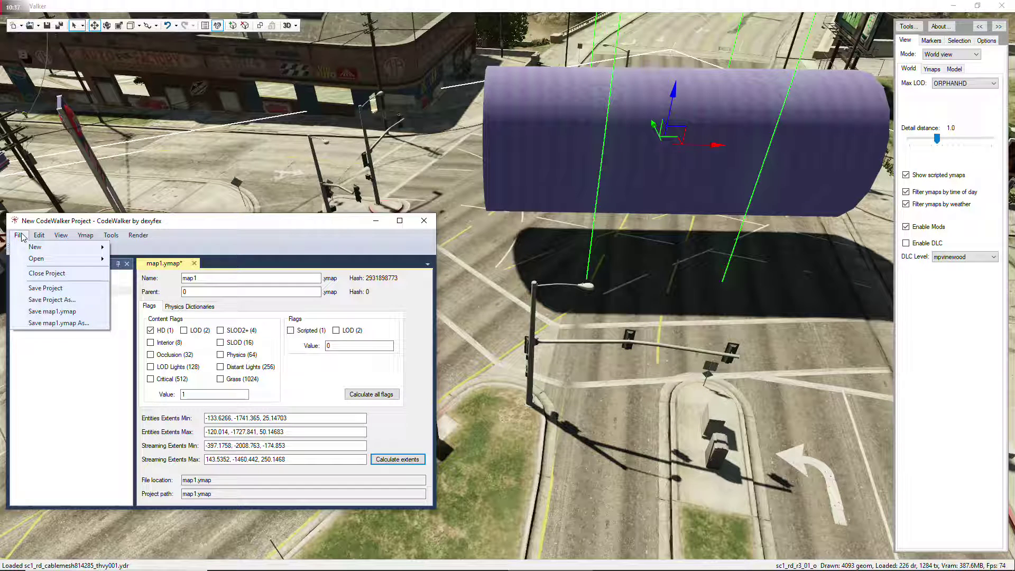
click(58, 323)
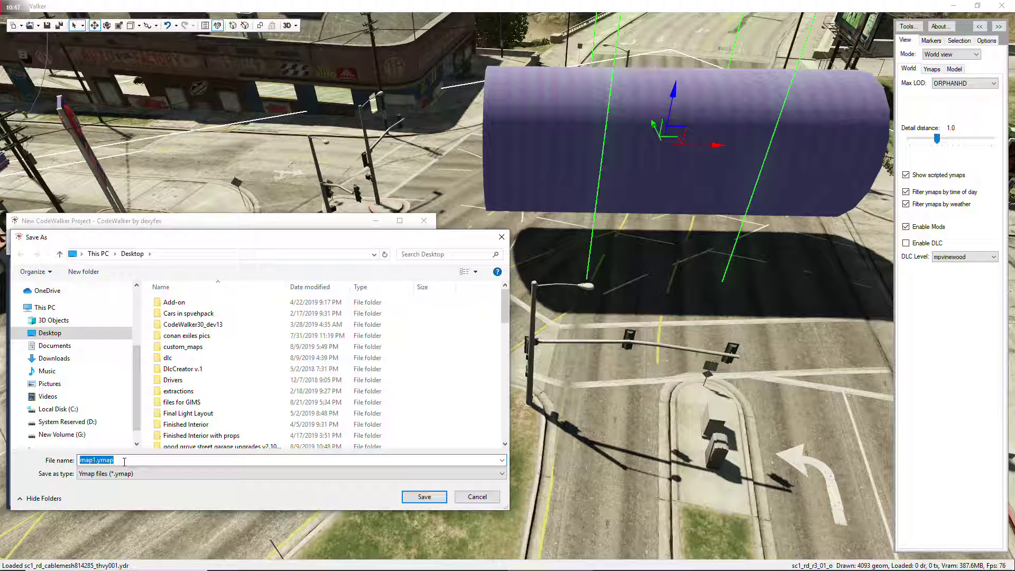
text(custom_)
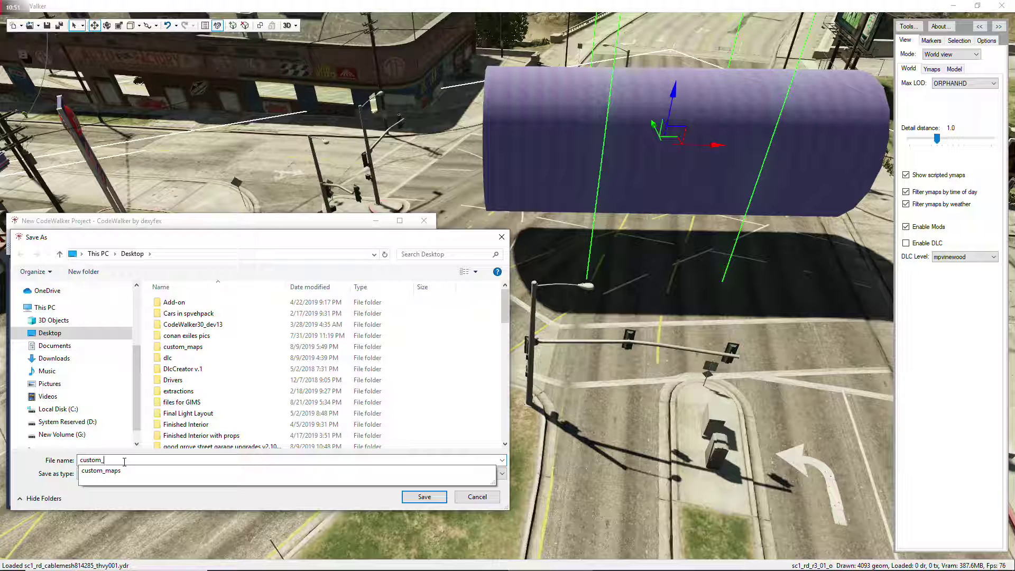
text(Light)
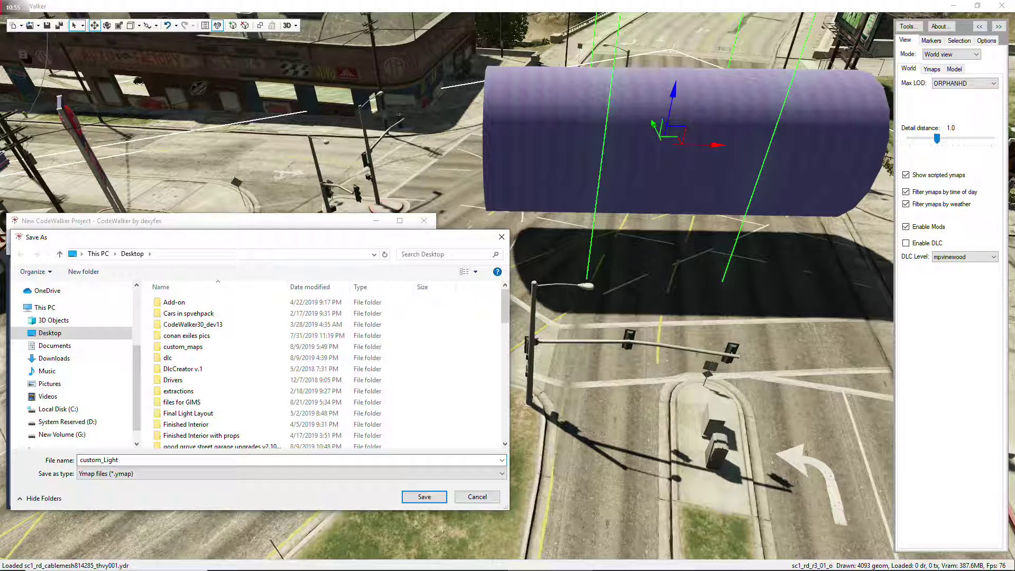
click(424, 497)
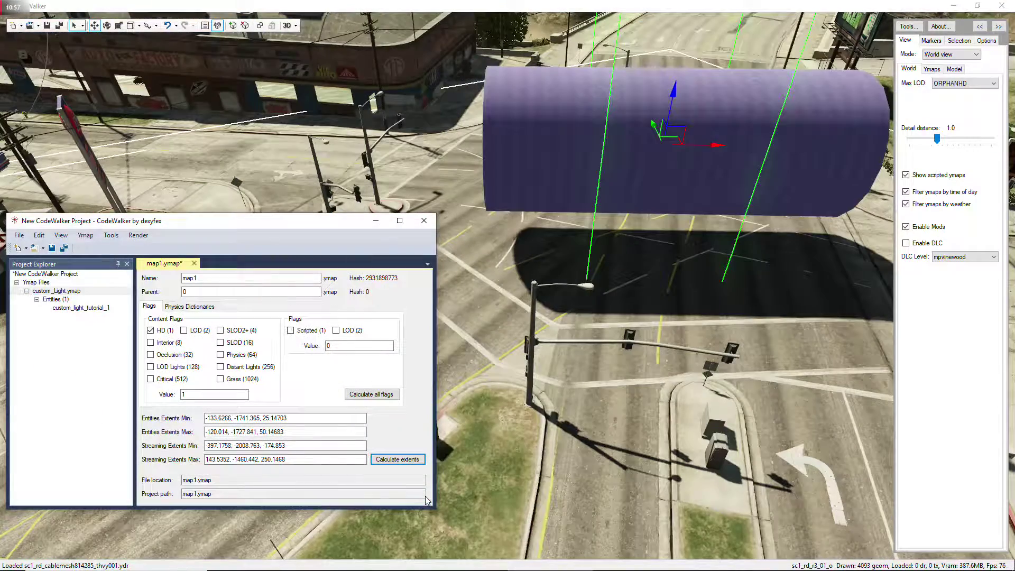
- Switch to OpenIV, import custom_Light.ymap from the desktop into custom_maps.rpf, and inspect its XML contents
click(955, 8)
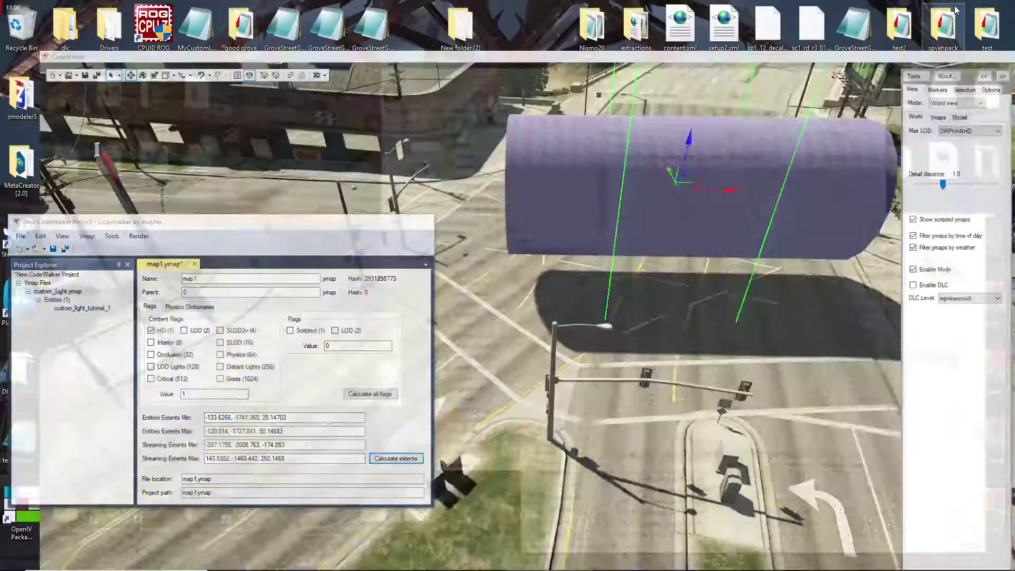
drag(199, 170, 701, 236)
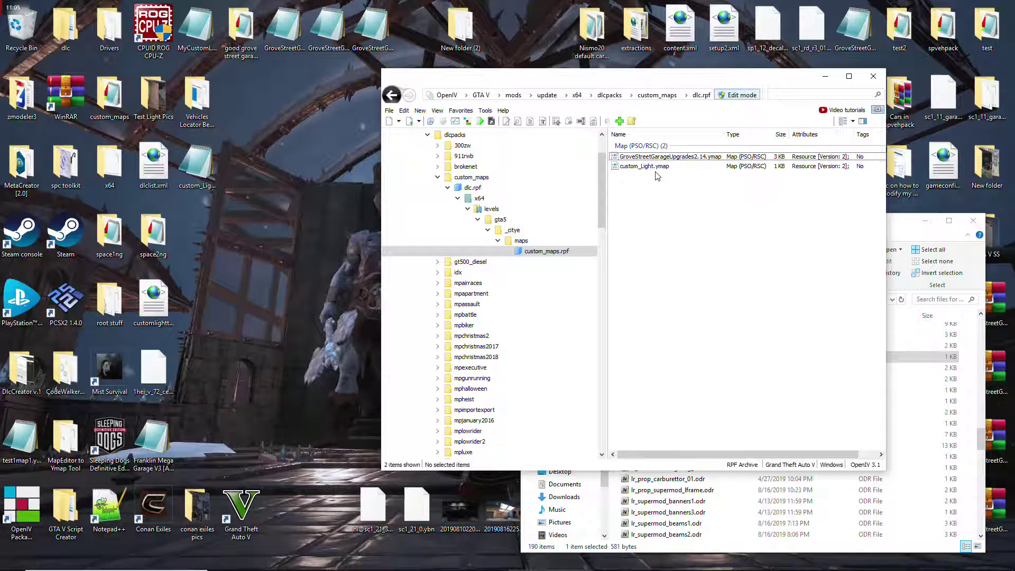
double_click(656, 166)
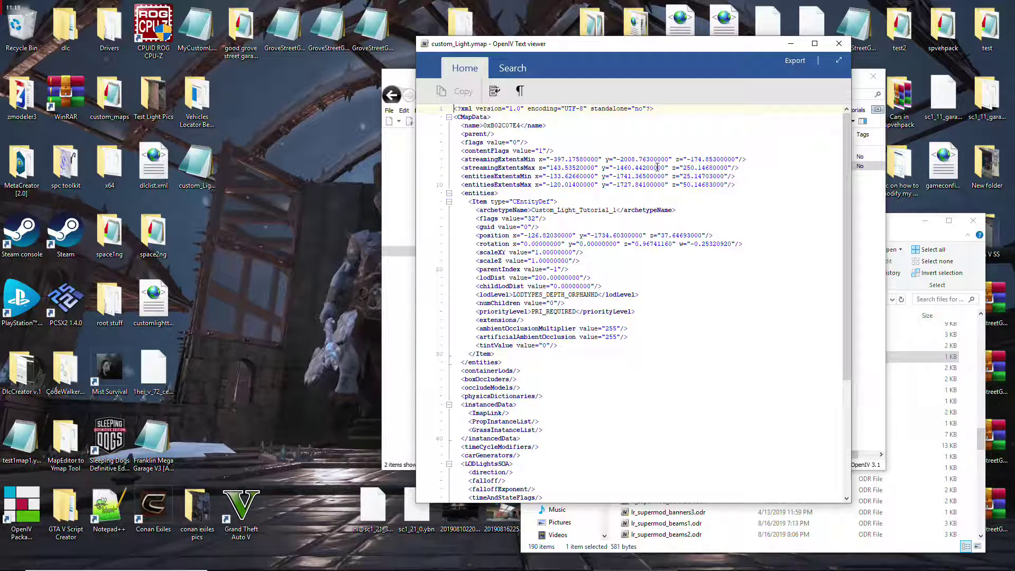
click(839, 43)
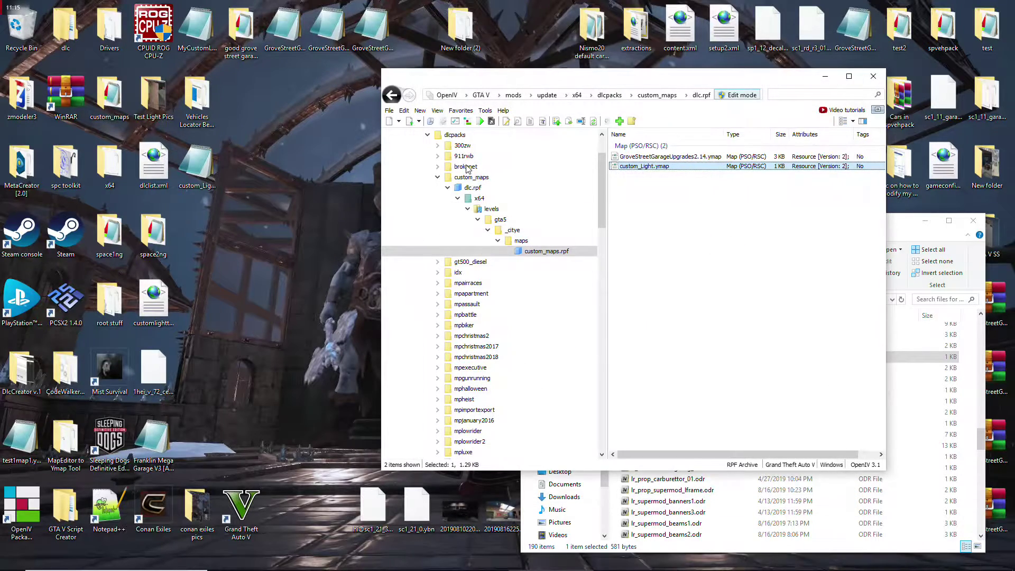